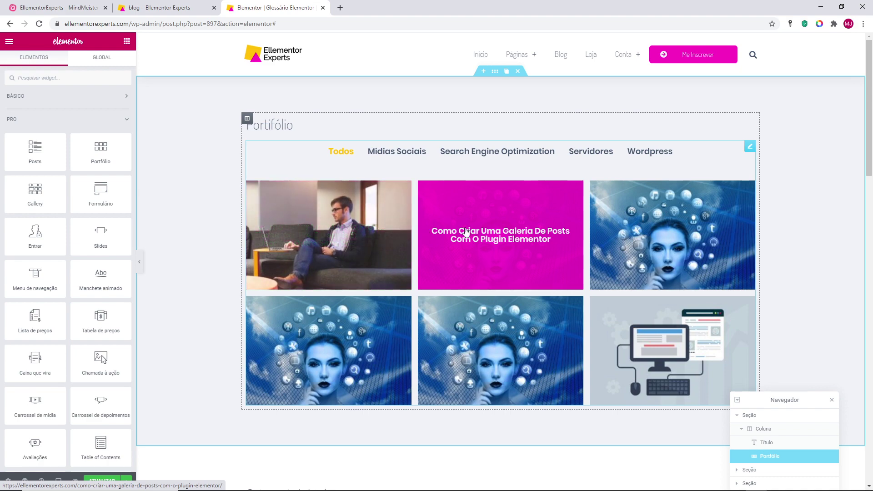
Step: Duplicate the Portifólio section at the top of the page
scroll(342, 315, "down", 4)
scroll(341, 316, "down", 3)
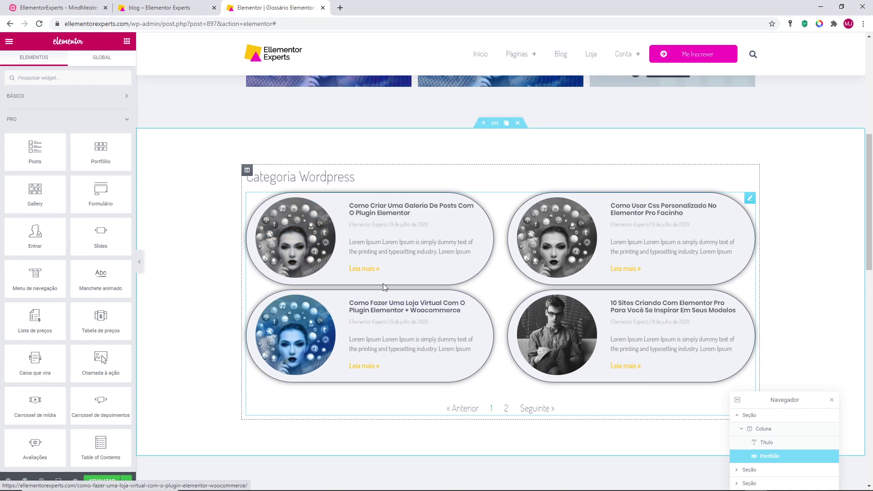
scroll(601, 345, "down", 4)
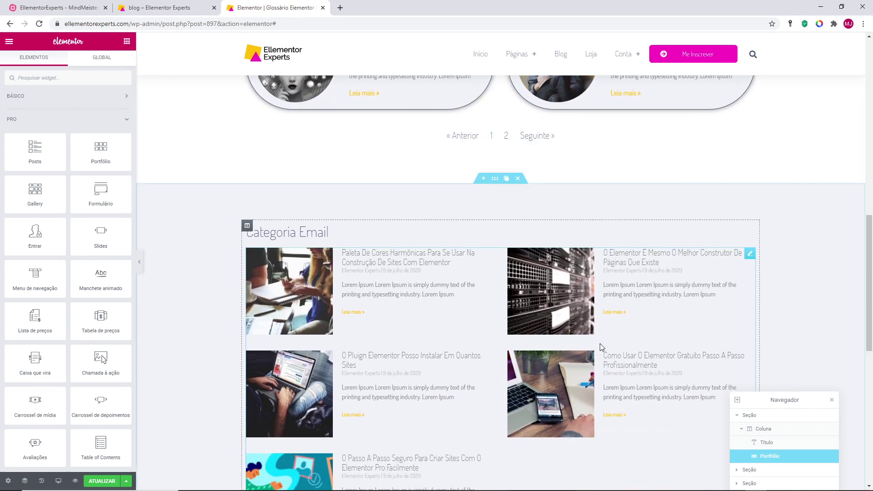
scroll(320, 340, "up", 13)
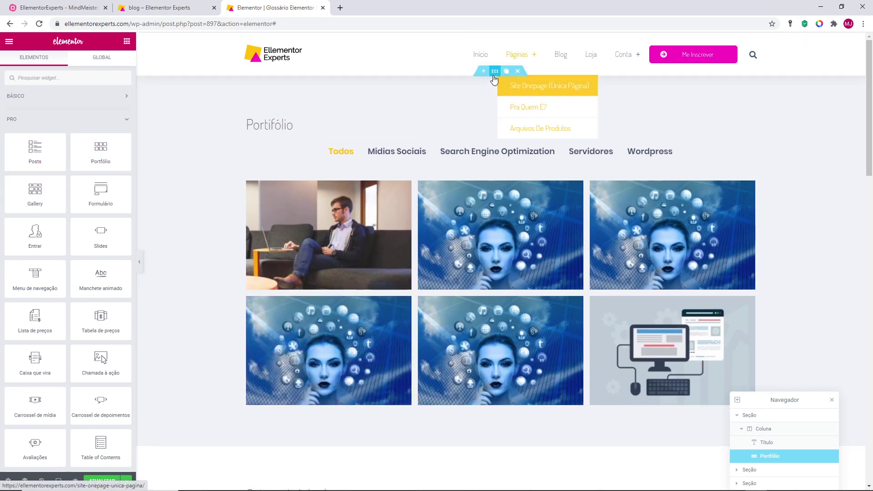
left_click(495, 73)
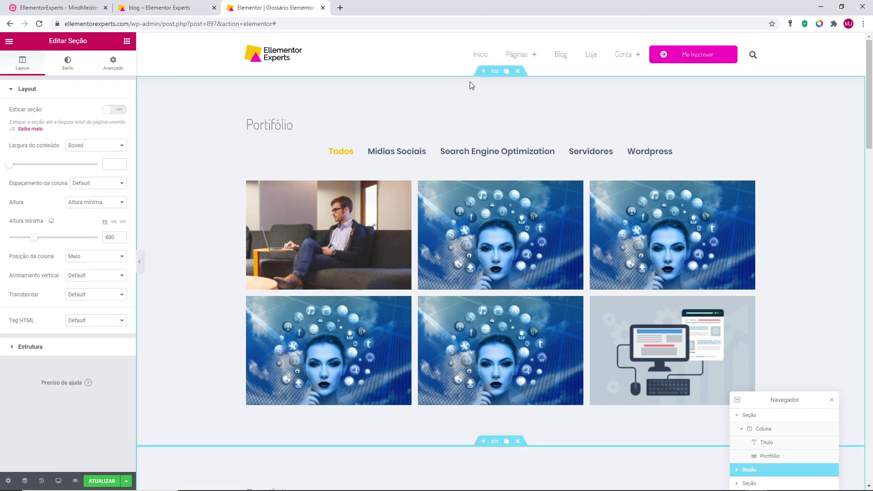
right_click(495, 73)
Step: Remove the classic background type from the top Portifólio section and return to the widget list
left_click(68, 63)
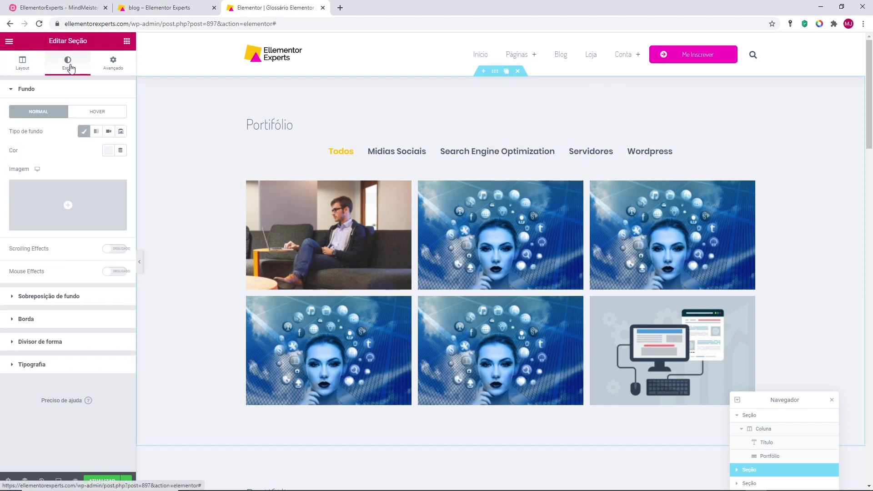
left_click(85, 131)
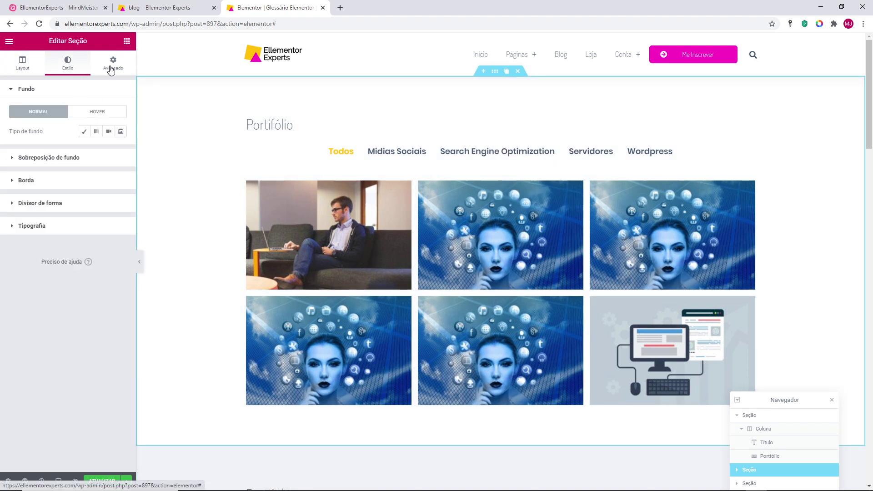
left_click(127, 42)
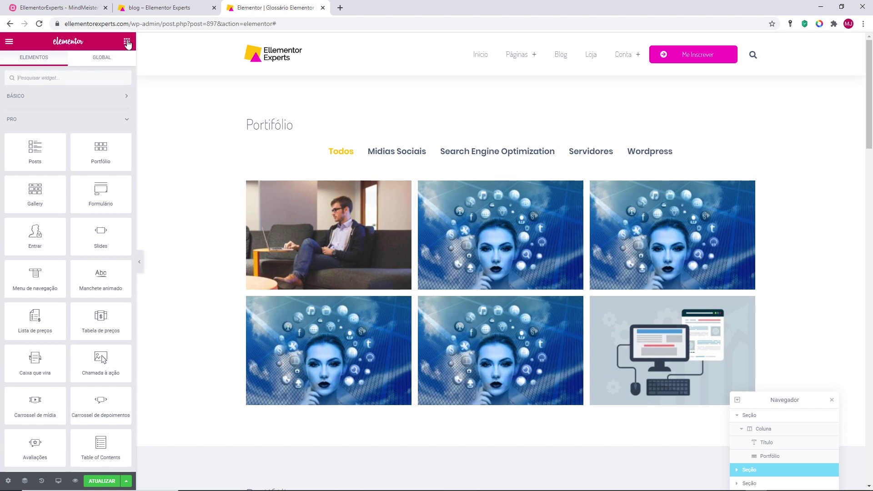
Step: Delete the portfolio grid from the top section and add a Gallery widget below its Portifólio heading
right_click(400, 219)
left_click(435, 348)
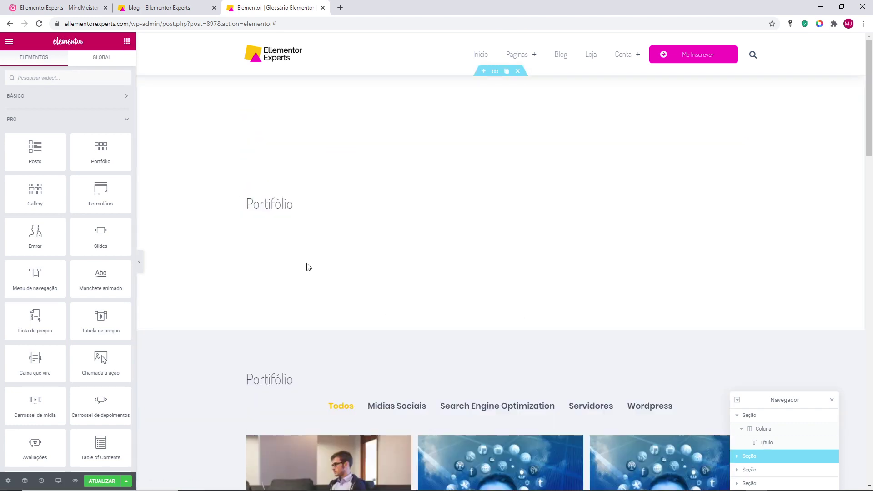
left_click_drag(57, 195, 288, 206)
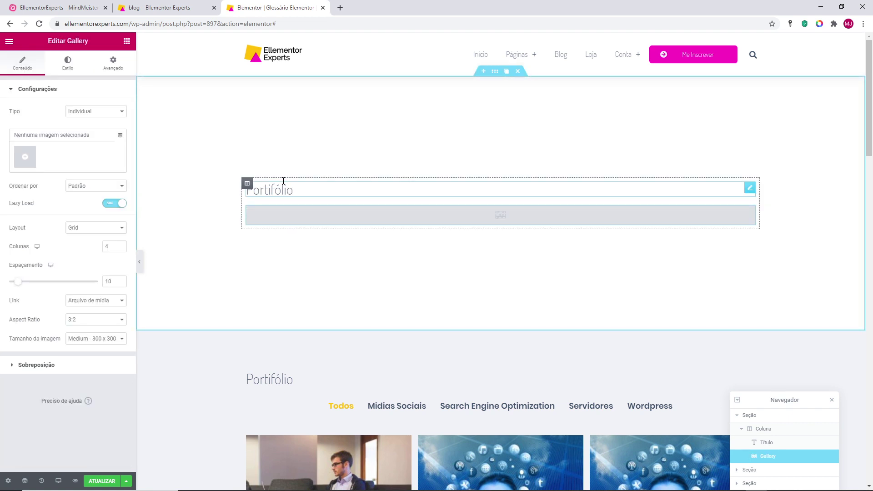
Step: Change the heading above the empty gallery to "Galeria" and update the page
left_click(281, 186)
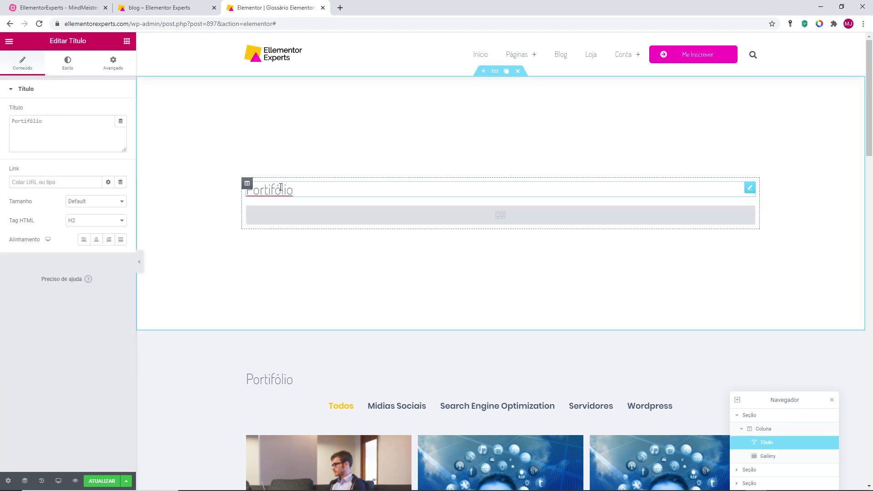
double_click(280, 186)
type("Galeria")
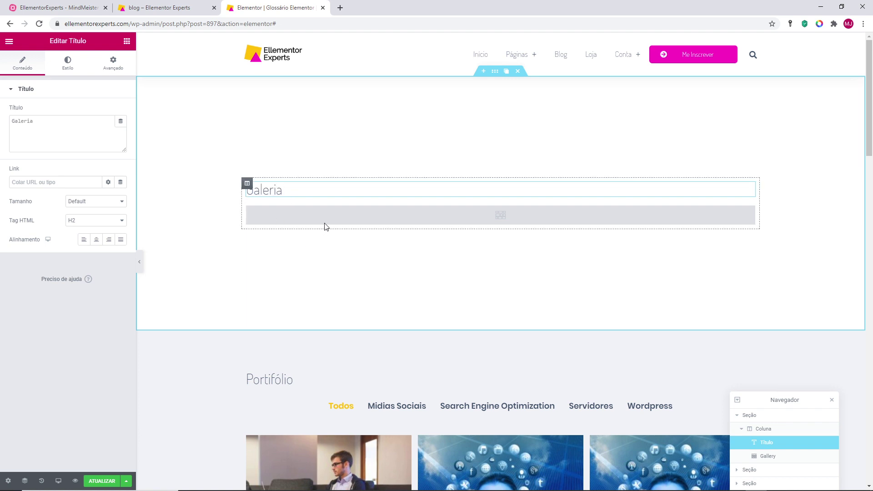
right_click(331, 222)
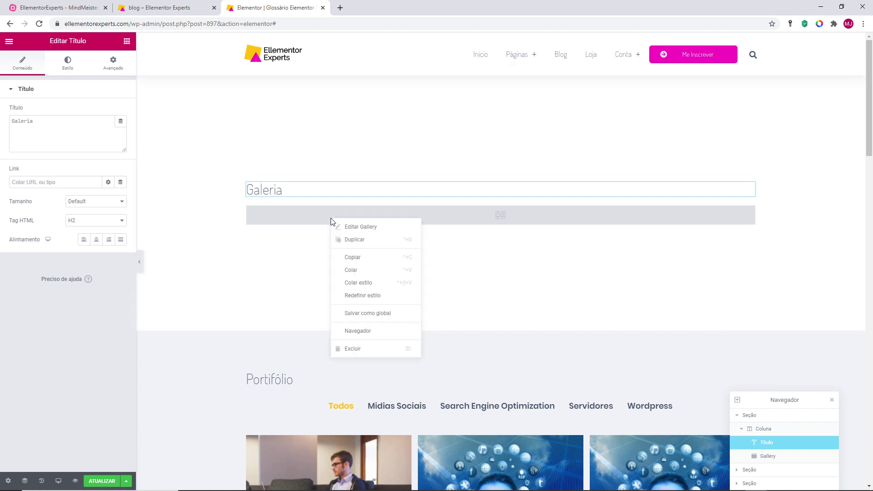
left_click(101, 482)
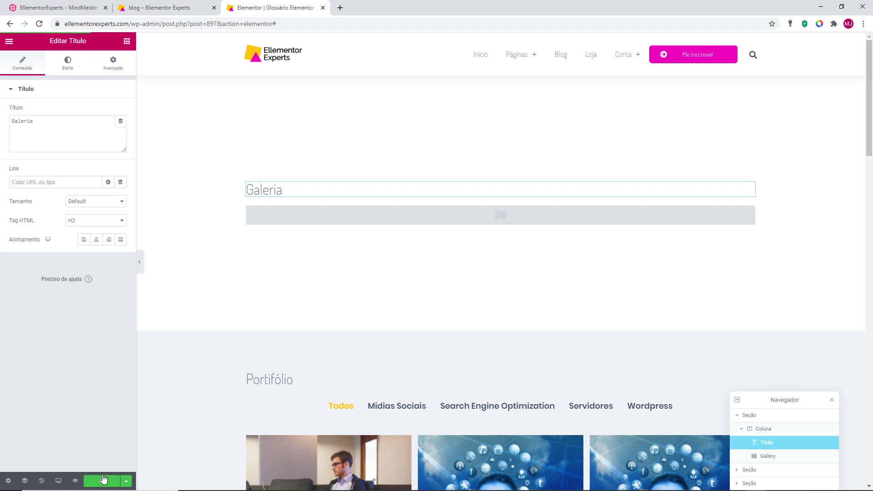
Step: Edit the empty gallery and set the dynamic tag "Anexos de imagens dos posts" as its image source
left_click_drag(745, 400, 764, 285)
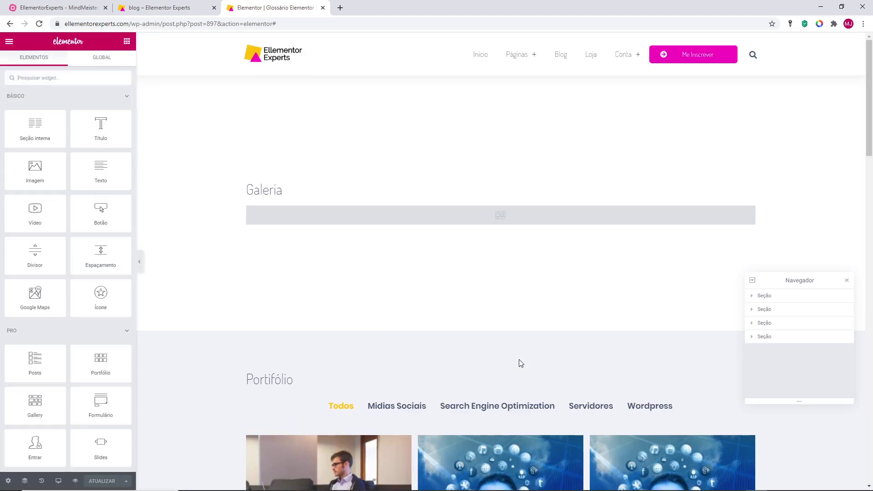
right_click(406, 221)
left_click(414, 227)
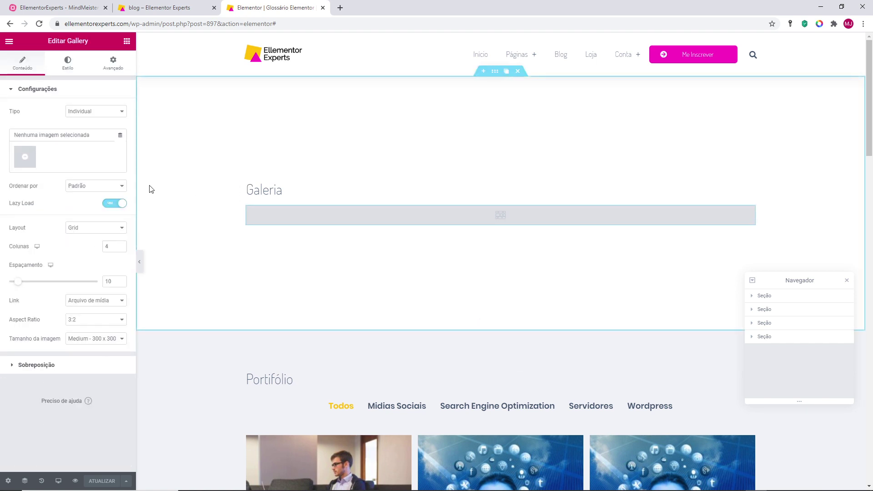
left_click(121, 136)
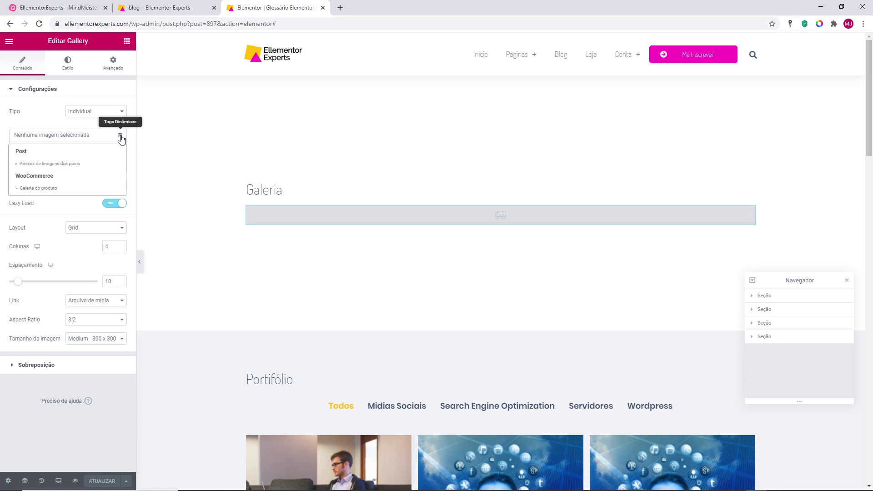
left_click(63, 164)
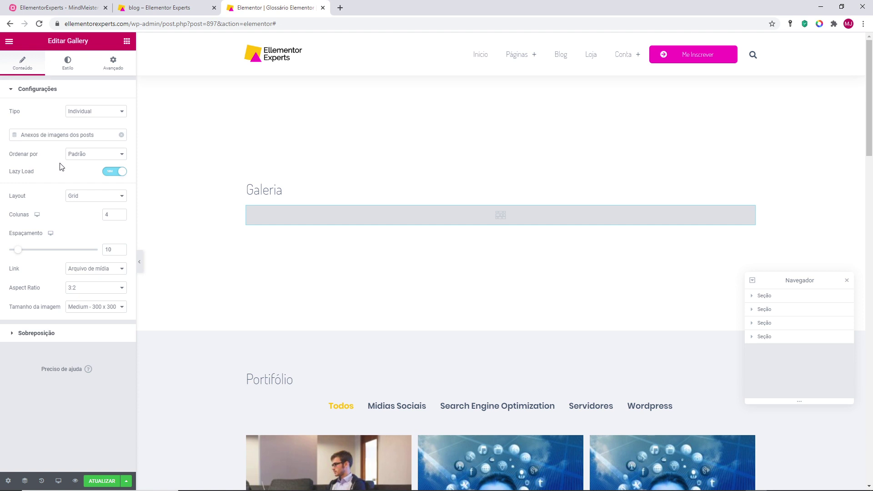
Step: Switch the gallery type to Multiple and duplicate the New Gallery entry to get three, with the first expanded
left_click(82, 113)
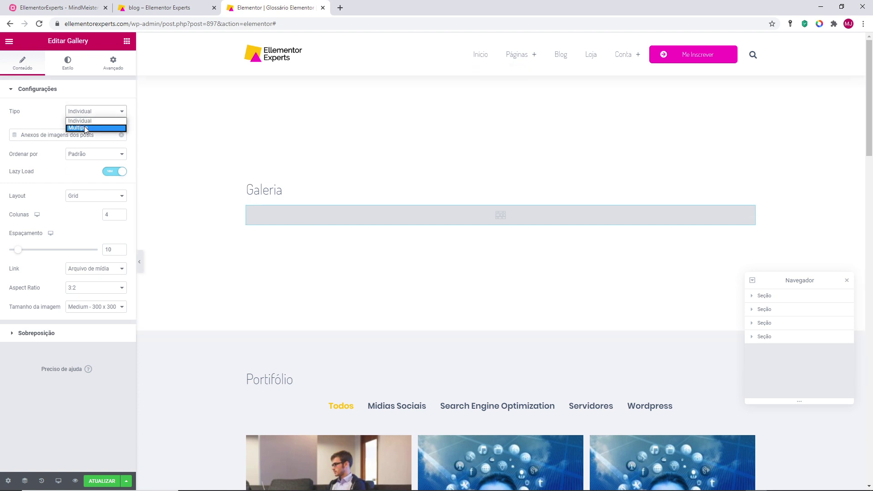
left_click(85, 128)
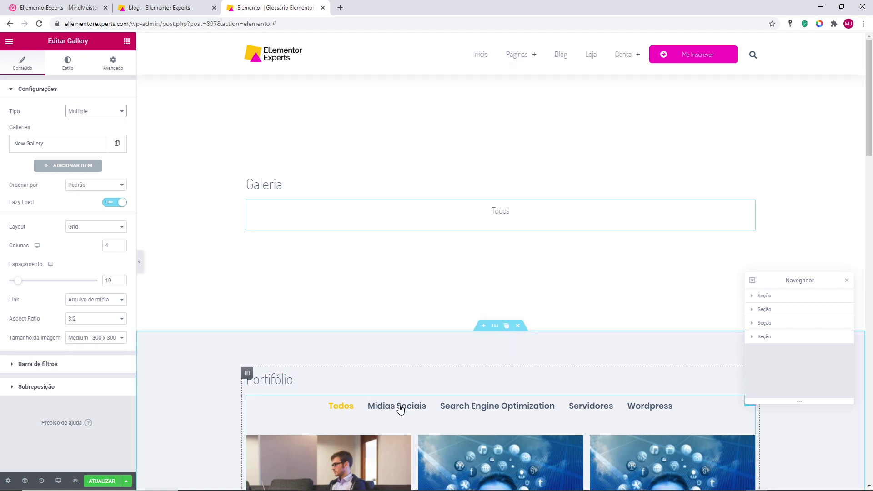
left_click(115, 145)
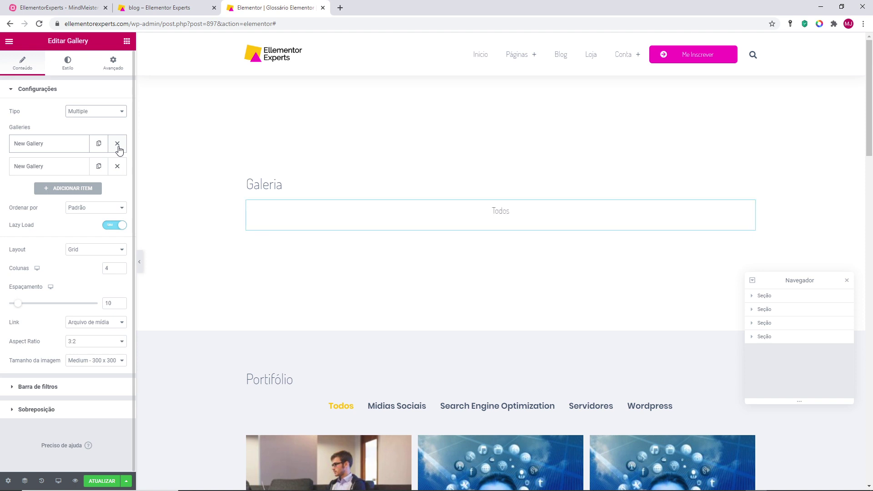
left_click(100, 166)
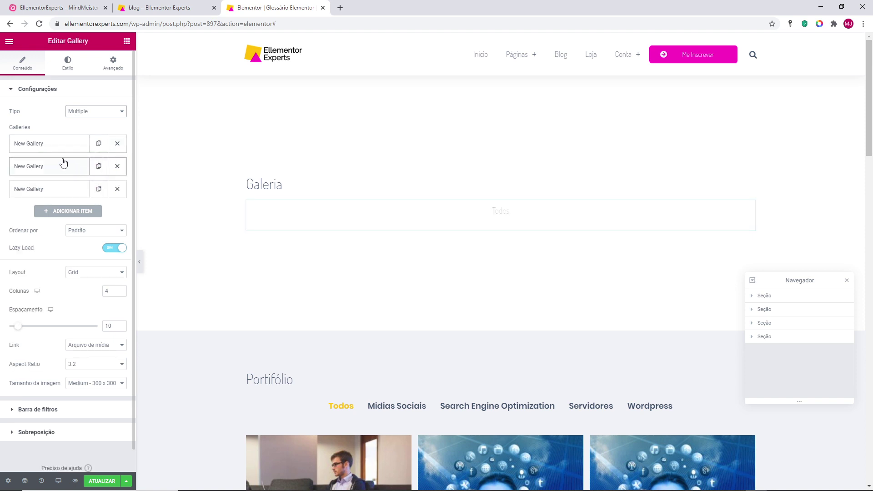
left_click(49, 144)
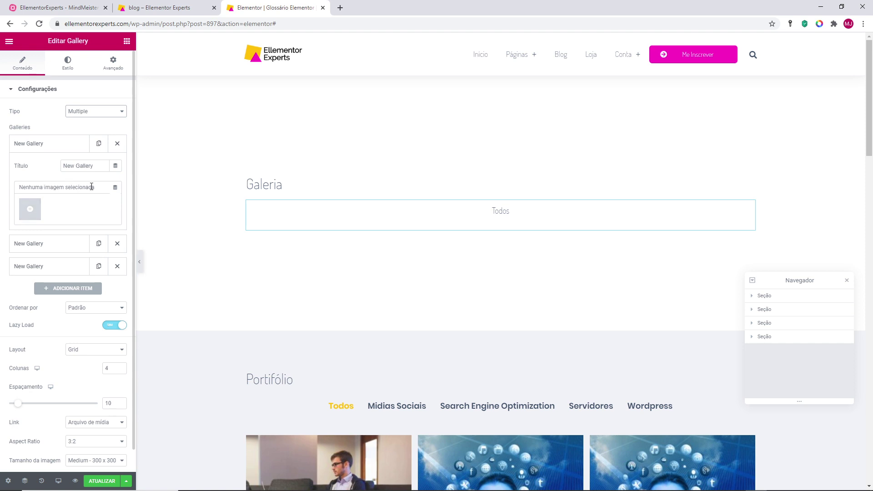
Step: Try the dynamic sources "Anexos de imagens dos posts" and "Galeria do produto" on the first gallery entry, clearing each one
left_click(115, 188)
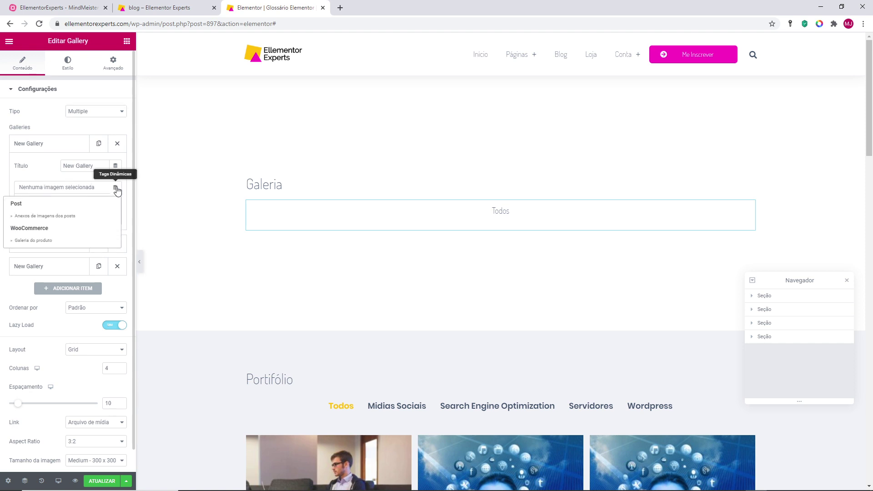
left_click(56, 216)
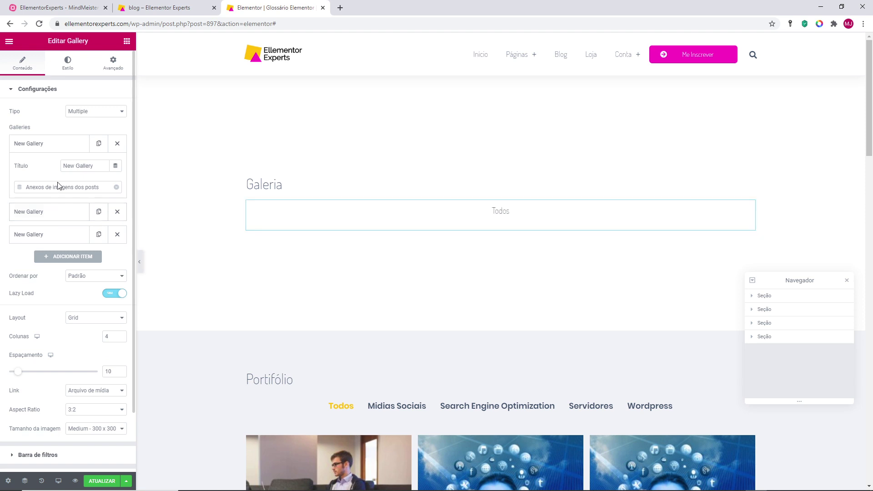
left_click(116, 188)
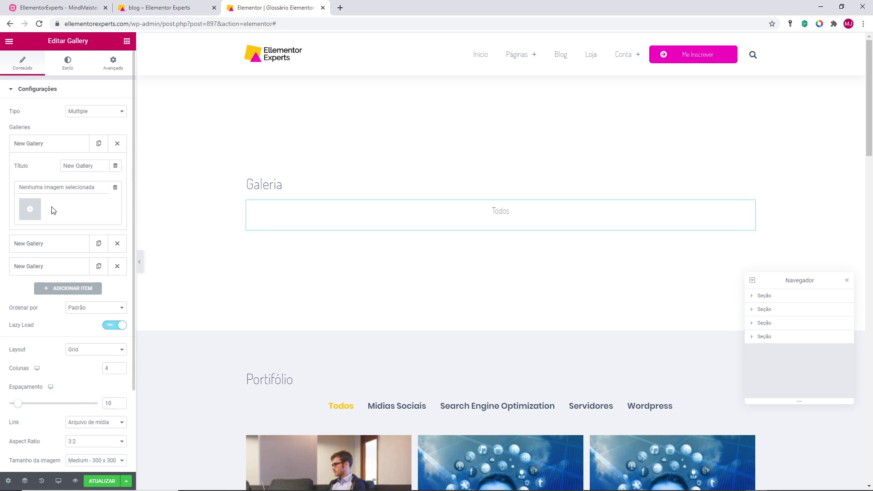
left_click(114, 188)
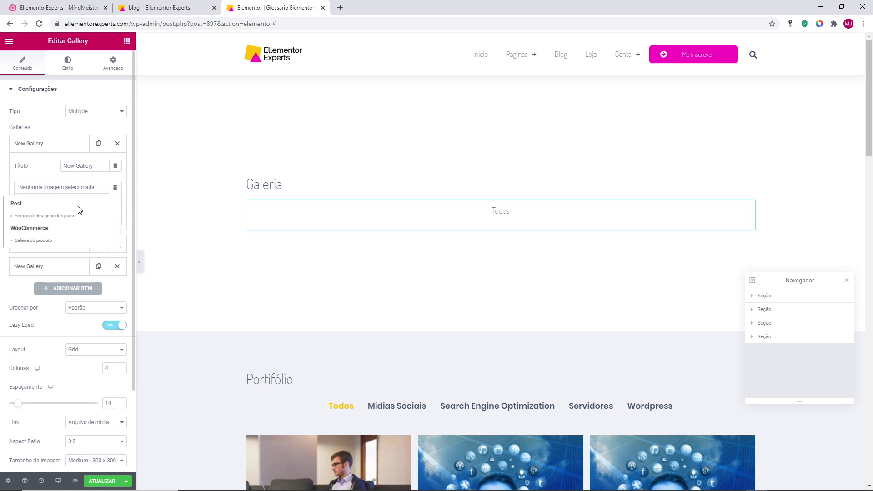
left_click(47, 241)
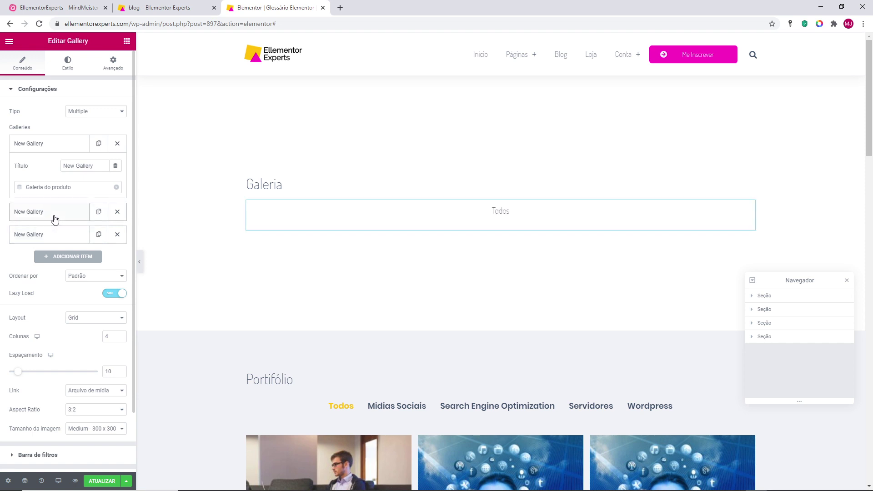
left_click(117, 188)
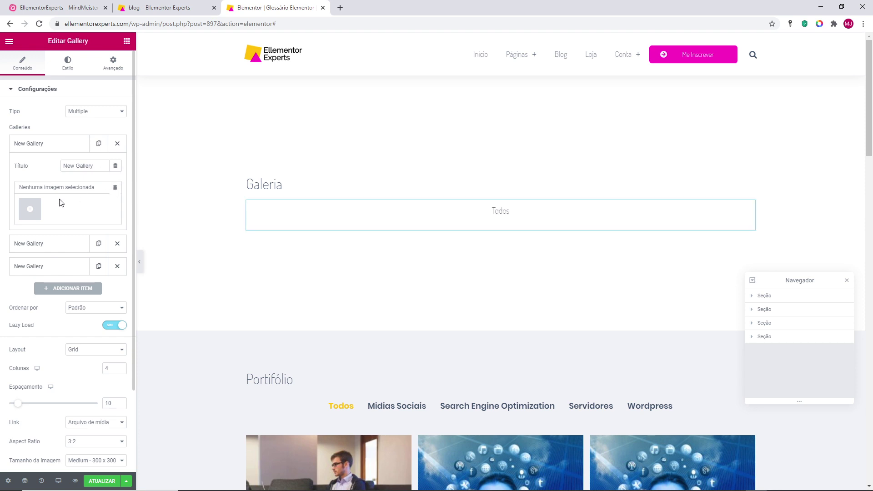
Step: Insert the blue image of a woman surrounded by social media icons into the first gallery entry from the media library
left_click(30, 209)
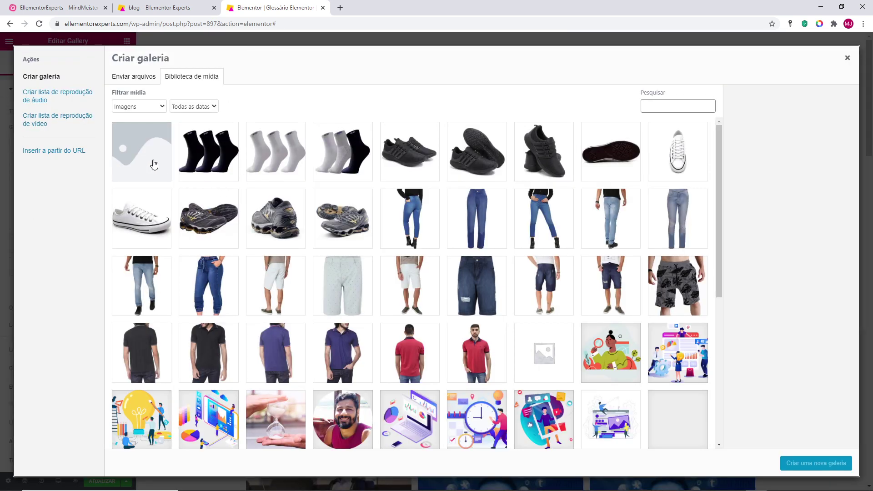
scroll(591, 346, "down", 3)
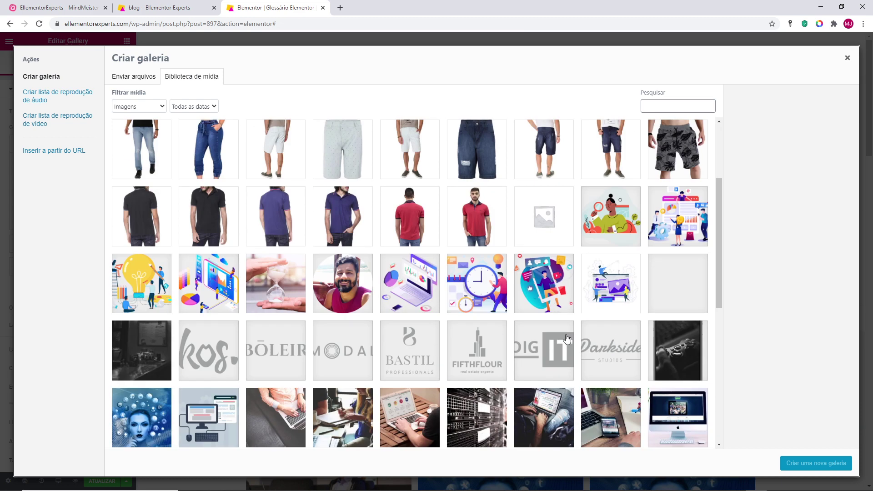
scroll(278, 341, "down", 2)
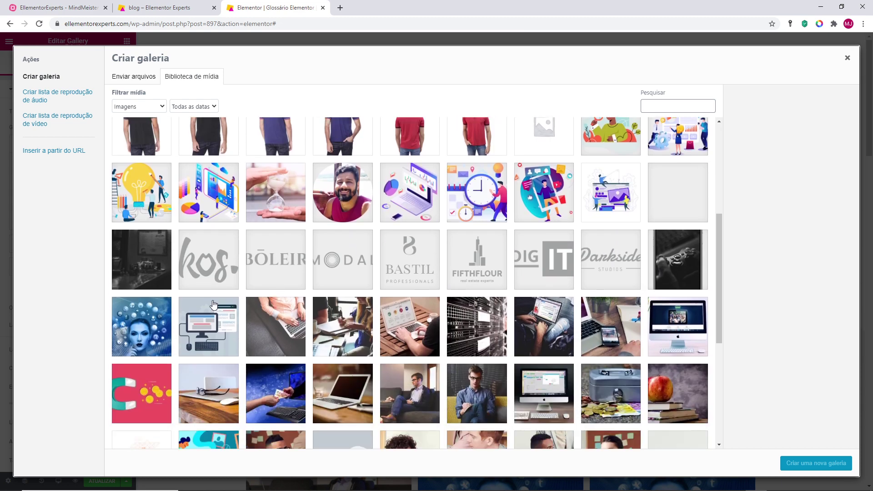
left_click(141, 327)
left_click(789, 462)
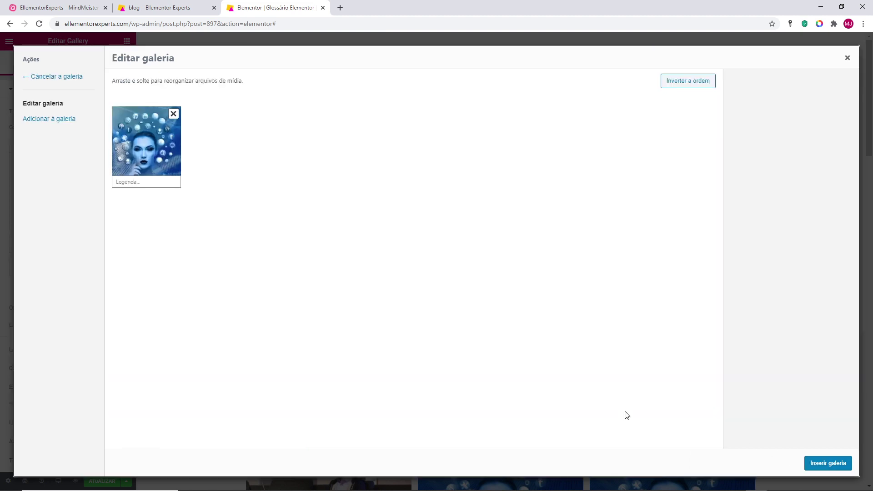
left_click(814, 463)
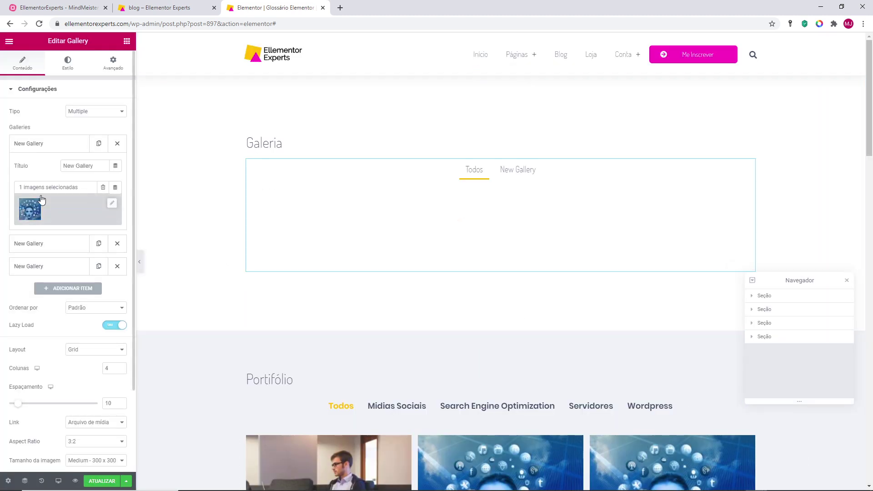
Step: Add five images to the first gallery entry, from phone-x.png through site-hospedagem-de-sites-barata.jpg in the media library, and insert the gallery
left_click(34, 204)
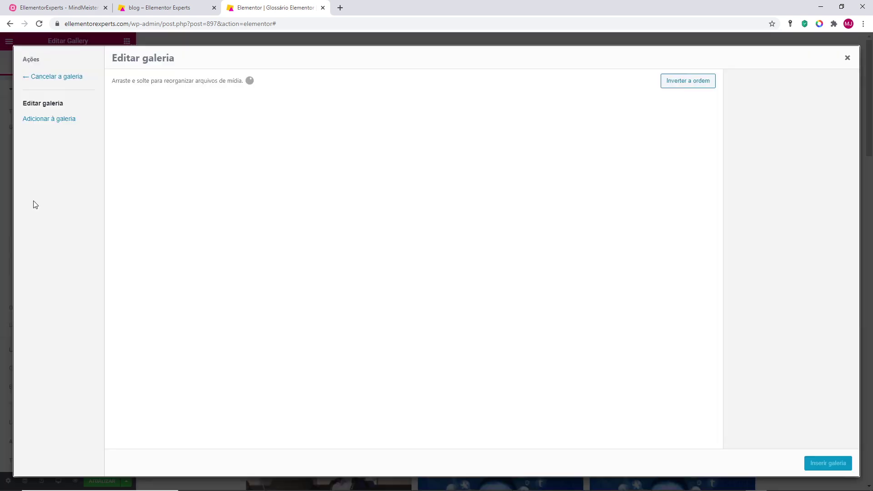
left_click(58, 119)
scroll(348, 226, "down", 5)
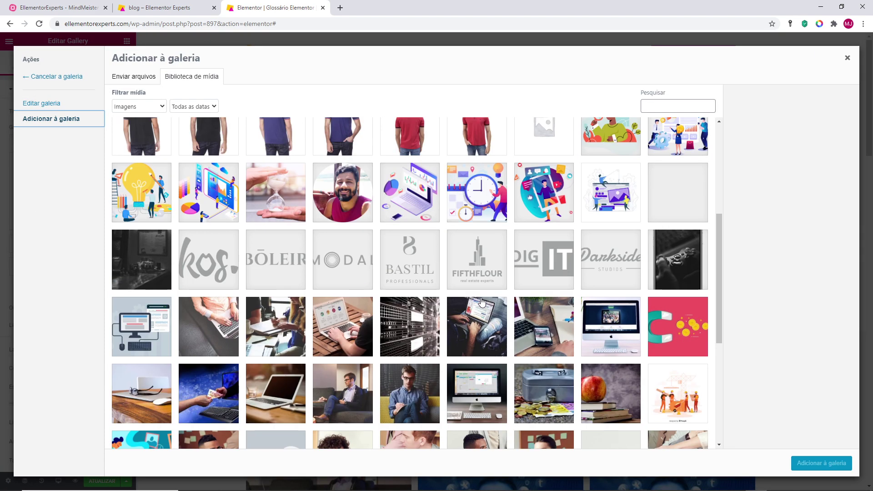
scroll(370, 220, "down", 1)
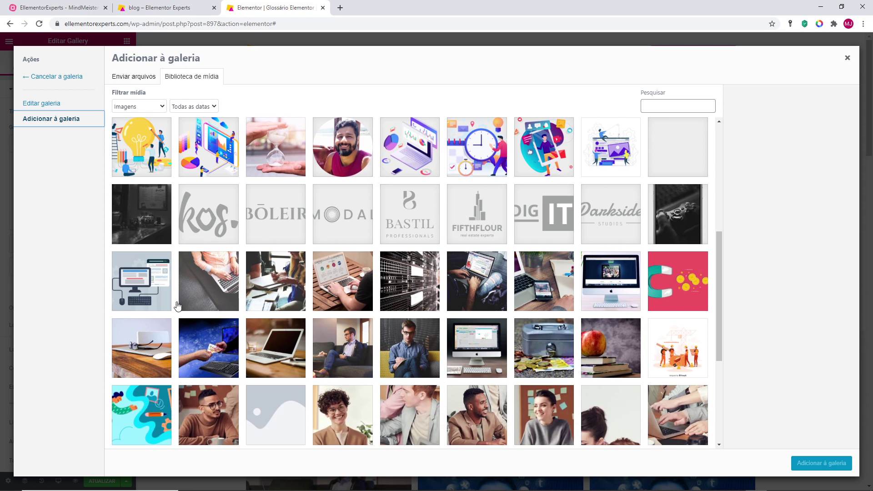
left_click(677, 217)
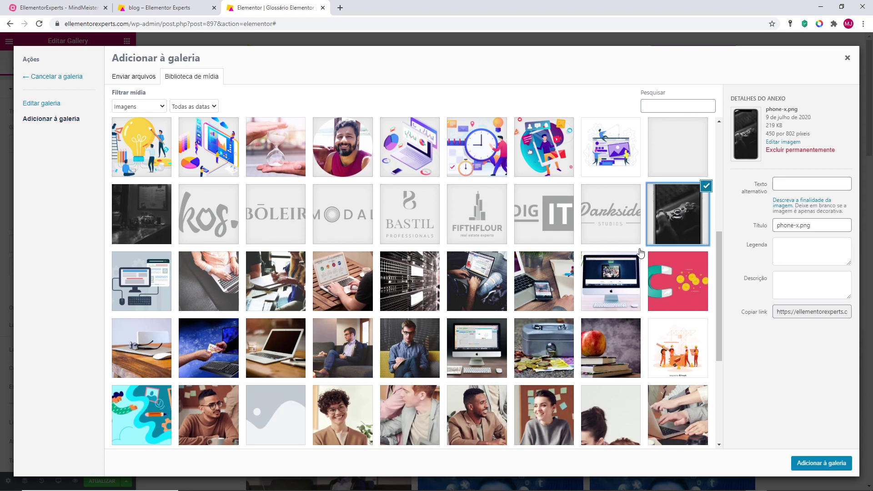
left_click(355, 281, "shift")
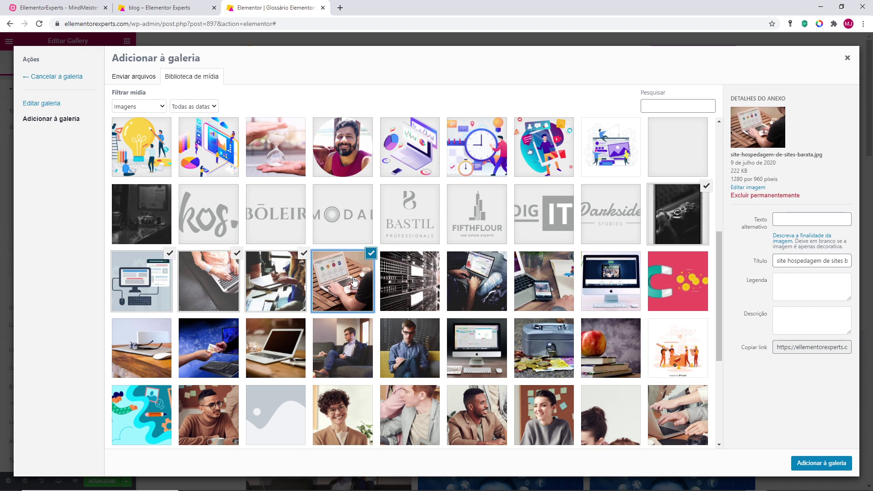
left_click(837, 465)
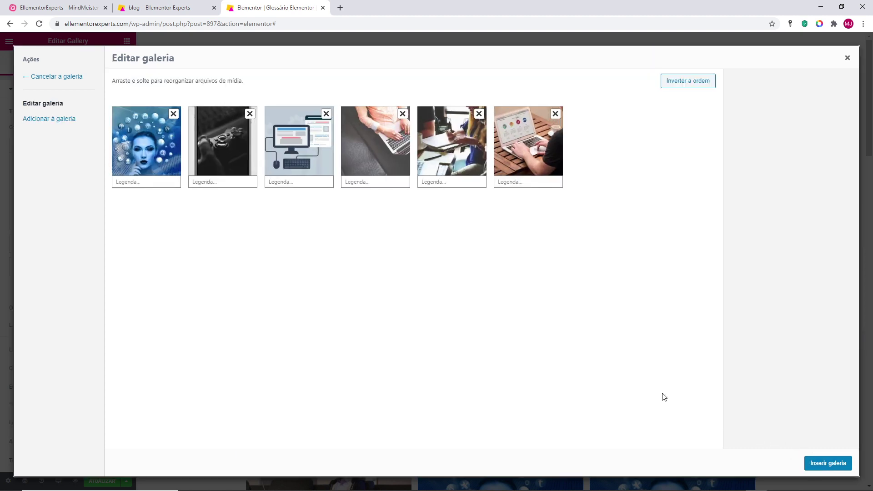
left_click(816, 464)
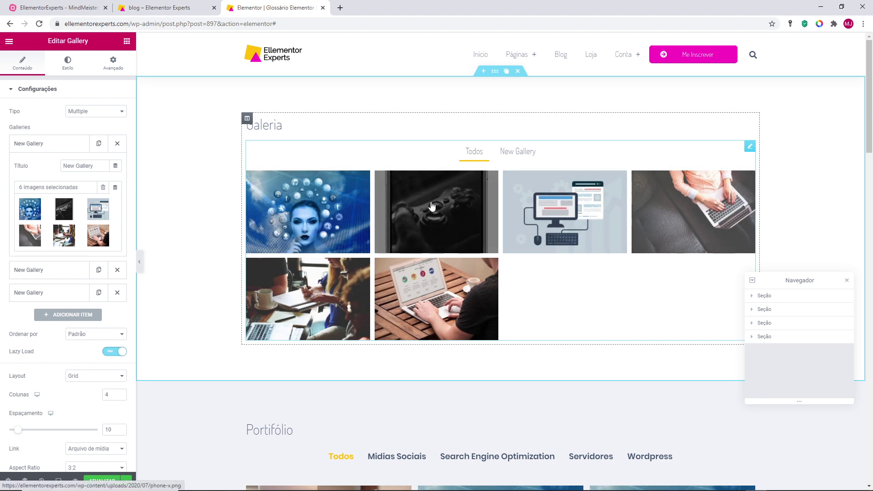
Step: Fill the second gallery entry with the four consecutive illustrations from 404-ellementorexperts.png through seção-1-home.png
left_click(50, 271)
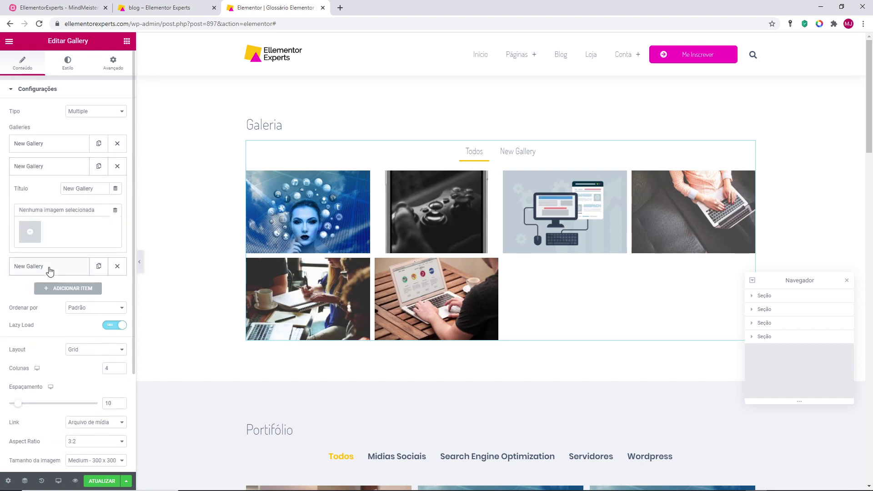
left_click(32, 235)
scroll(473, 225, "down", 5)
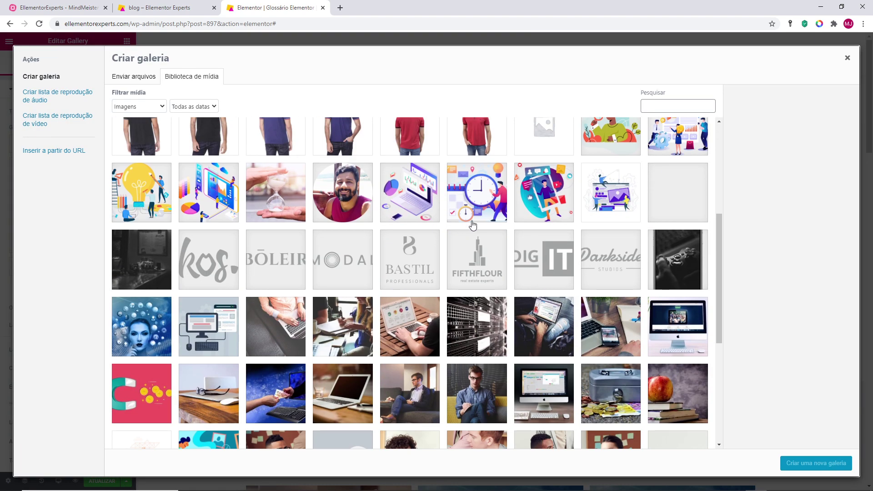
left_click(607, 143)
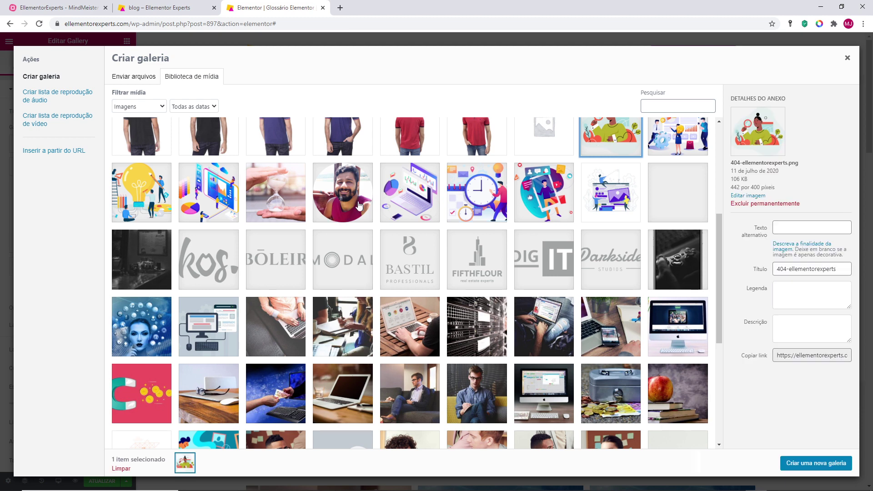
left_click(219, 200, "shift")
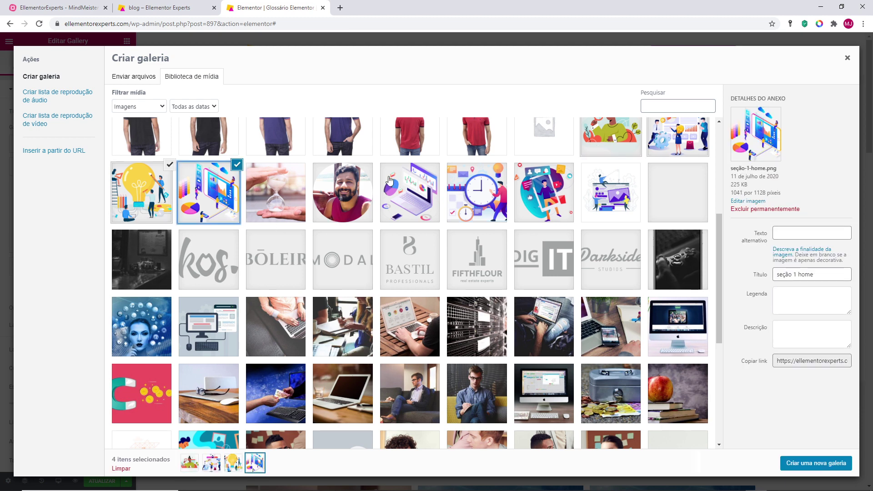
scroll(389, 179, "up", 1)
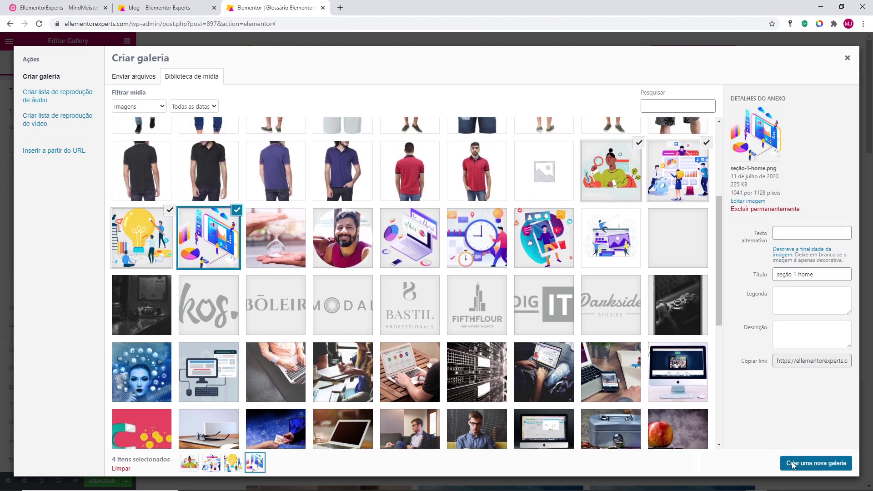
left_click(792, 462)
left_click(830, 466)
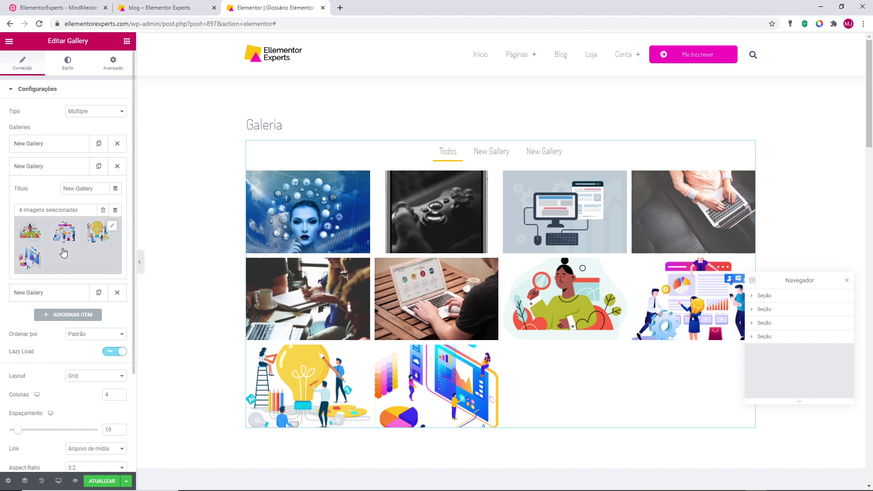
Step: Fill the third gallery entry with four consecutive illustrations, from seção-4-home.png through the web-page builder drawing, and collapse the entry
left_click(53, 293)
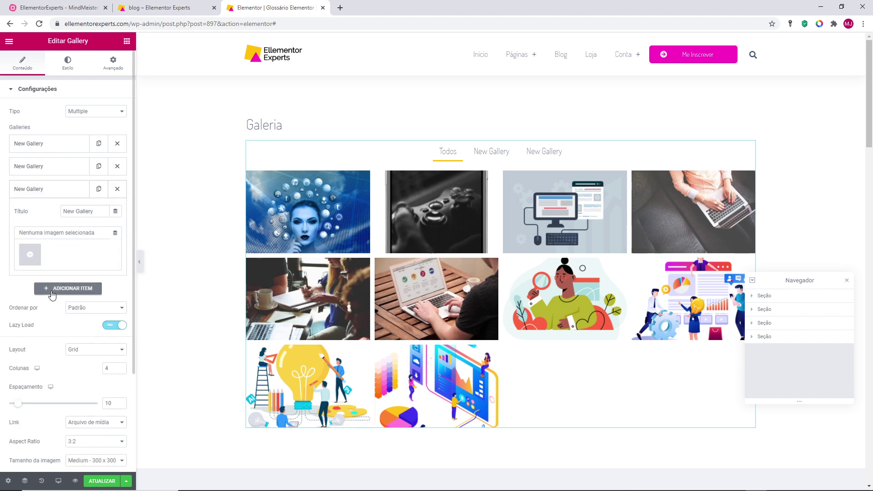
left_click(35, 256)
scroll(682, 328, "down", 2)
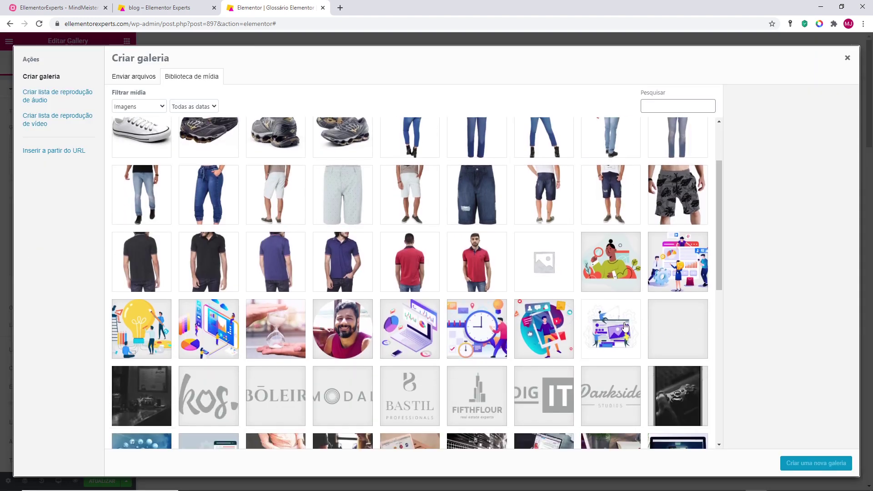
left_click(623, 328)
left_click(400, 348, "shift")
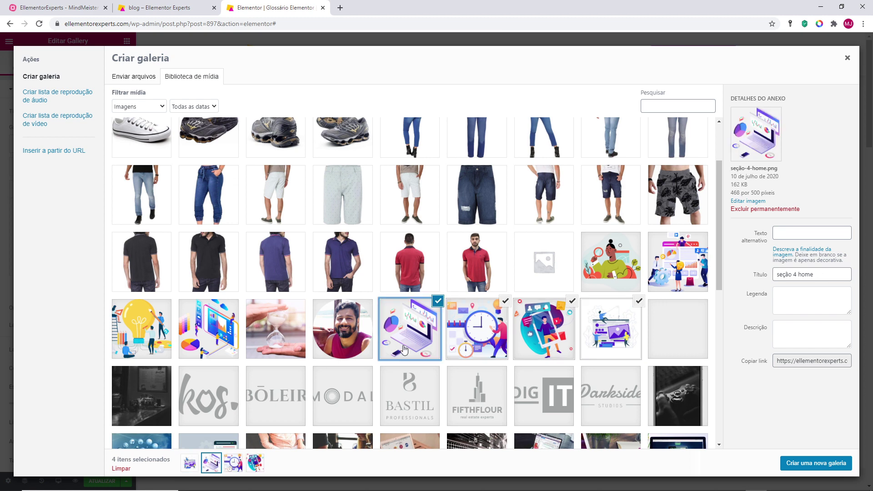
scroll(475, 367, "down", 4)
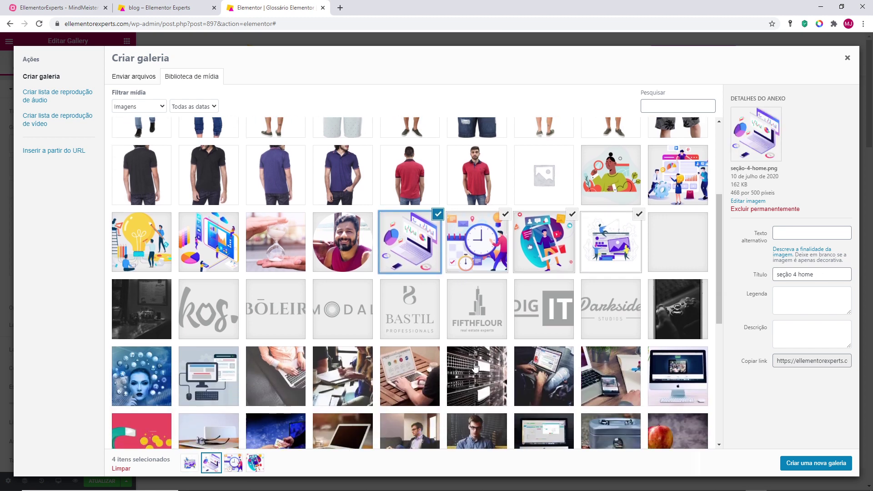
left_click(793, 463)
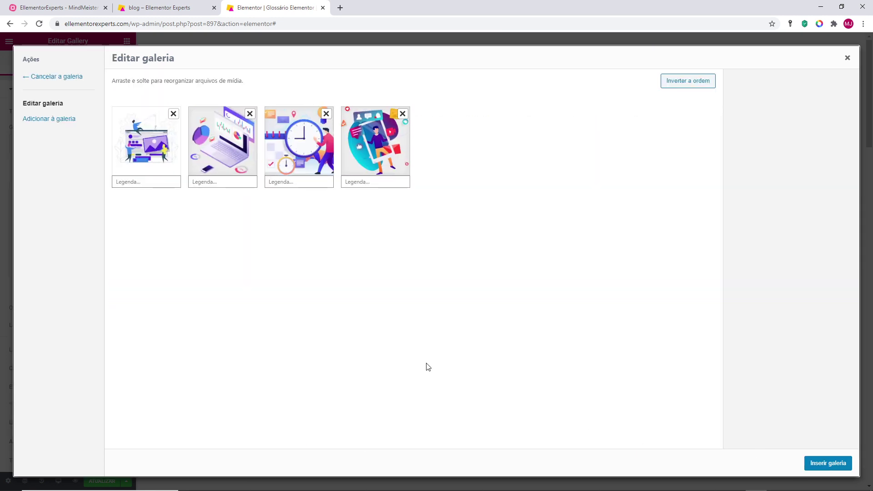
left_click(839, 465)
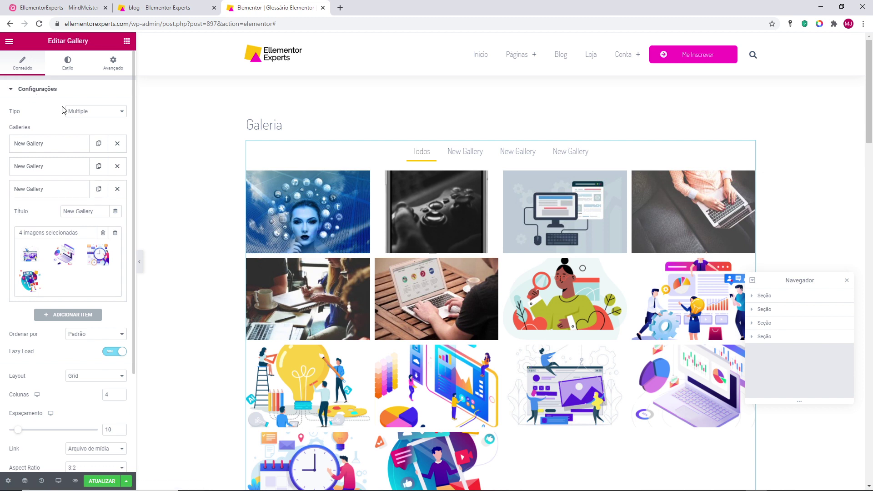
left_click(38, 194)
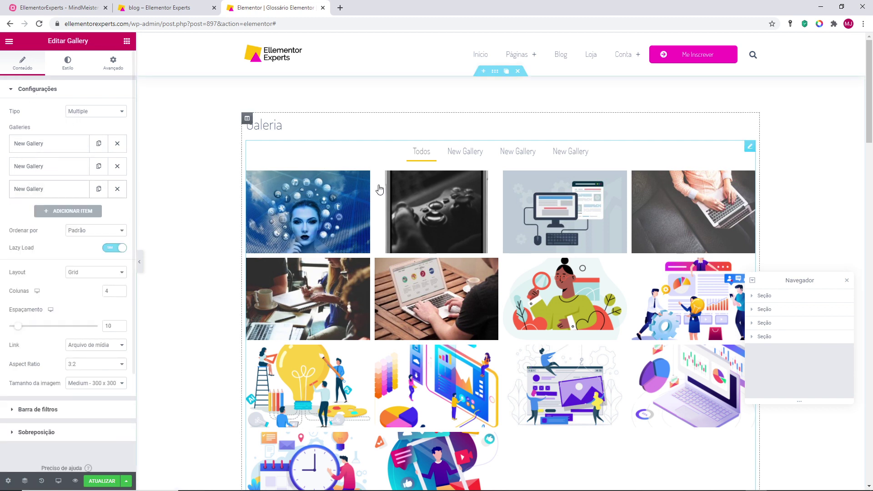
Step: Preview the gallery's filter bar by switching between the individual New Gallery filters and back to Todos
left_click(514, 152)
left_click(565, 174)
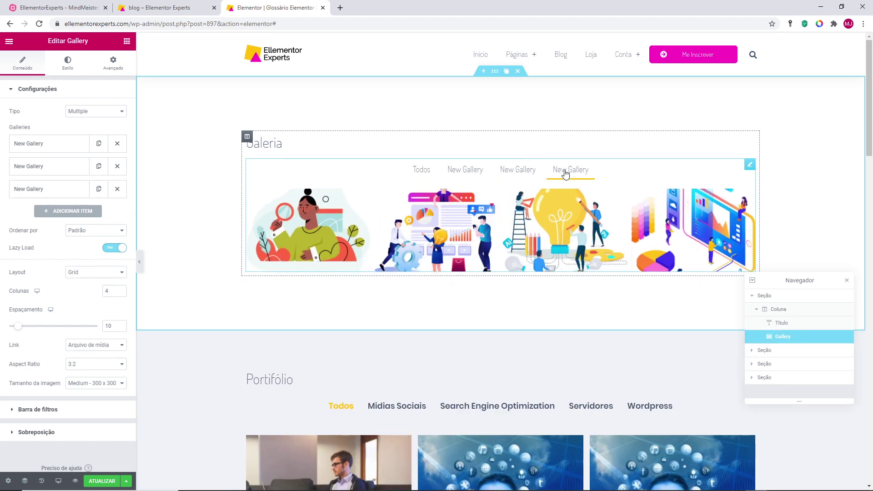
left_click(473, 173)
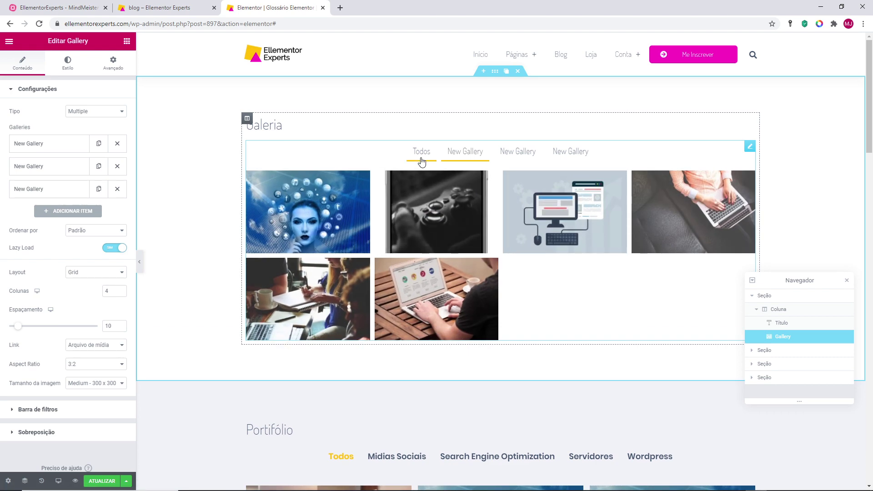
scroll(409, 264, "down", 2)
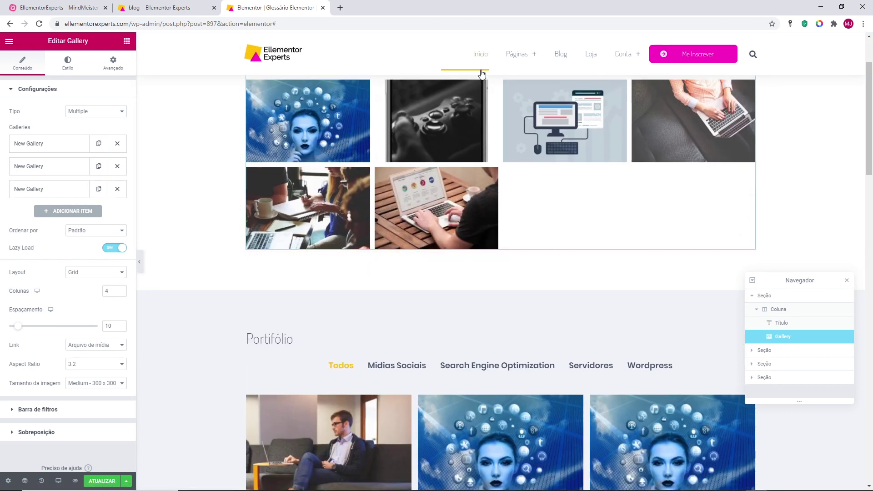
scroll(488, 388, "down", 1)
scroll(497, 397, "up", 3)
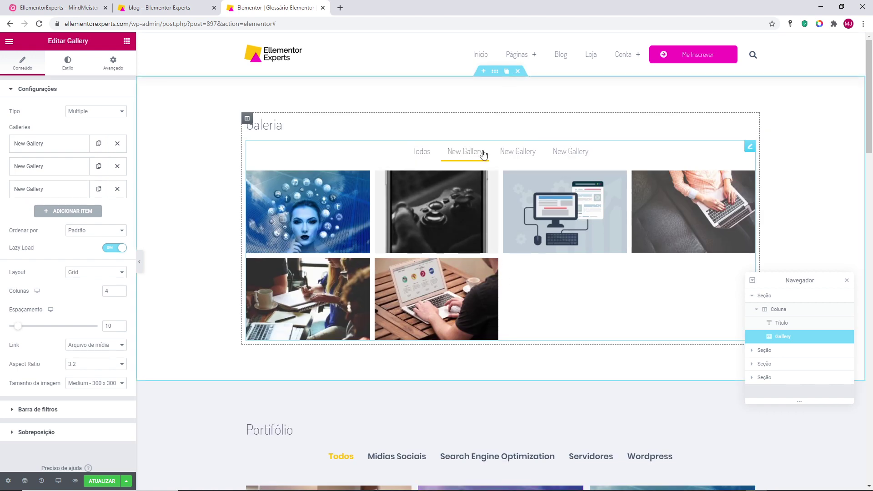
left_click(425, 155)
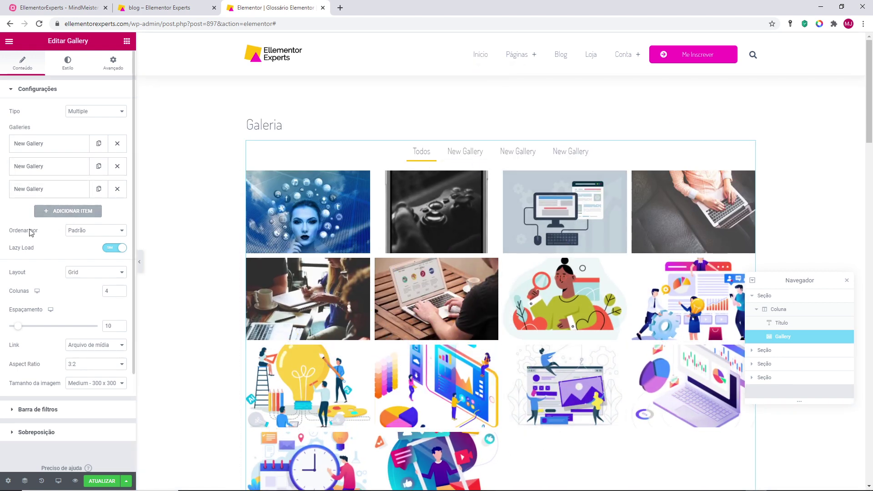
Step: Set the gallery's image order to Aleatório and check it under the first New Gallery filter
left_click(71, 232)
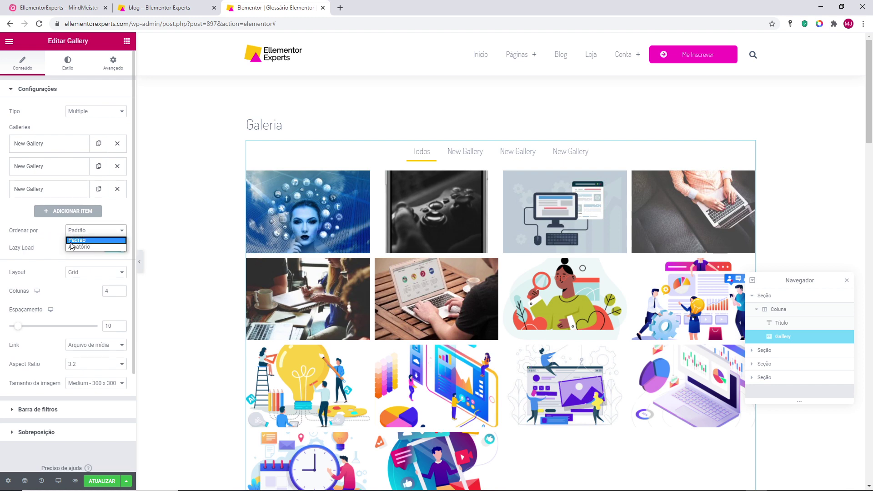
left_click(71, 246)
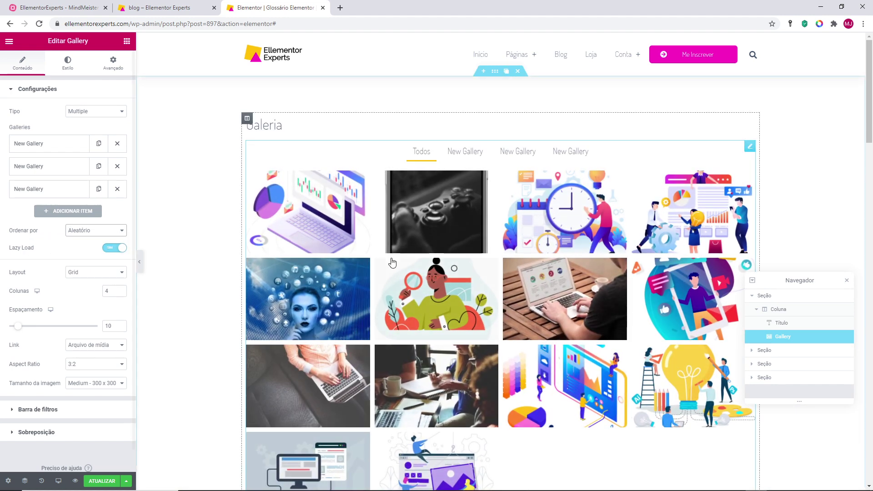
left_click(459, 155)
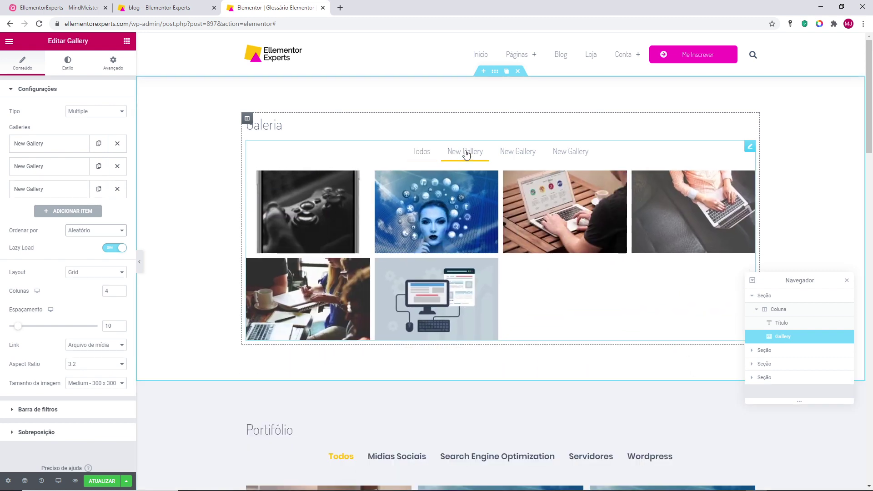
Step: Rename the three gallery entries as New Gallery 1, New Gallery 2 and New Gallery 3
left_click(53, 150)
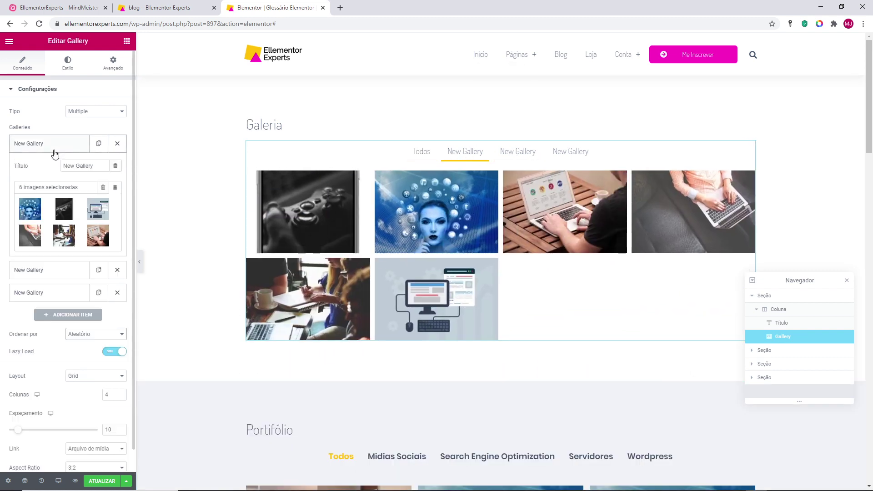
left_click(93, 166)
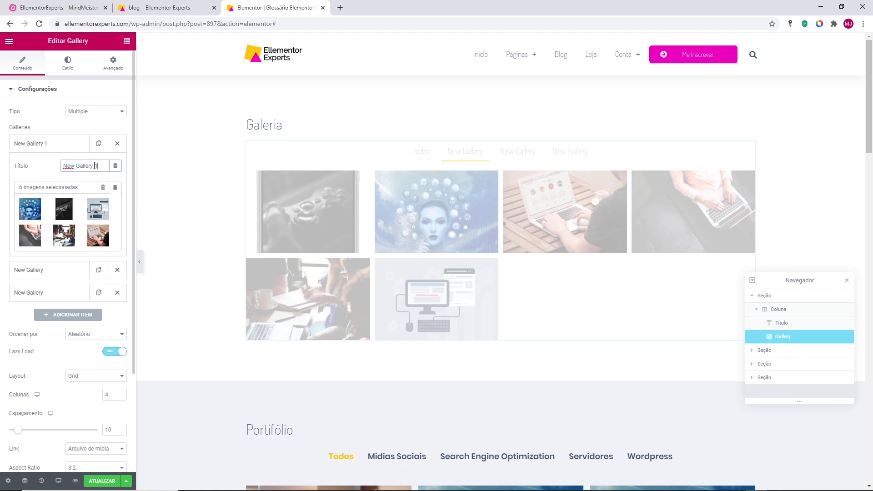
left_click(65, 282)
left_click(100, 189)
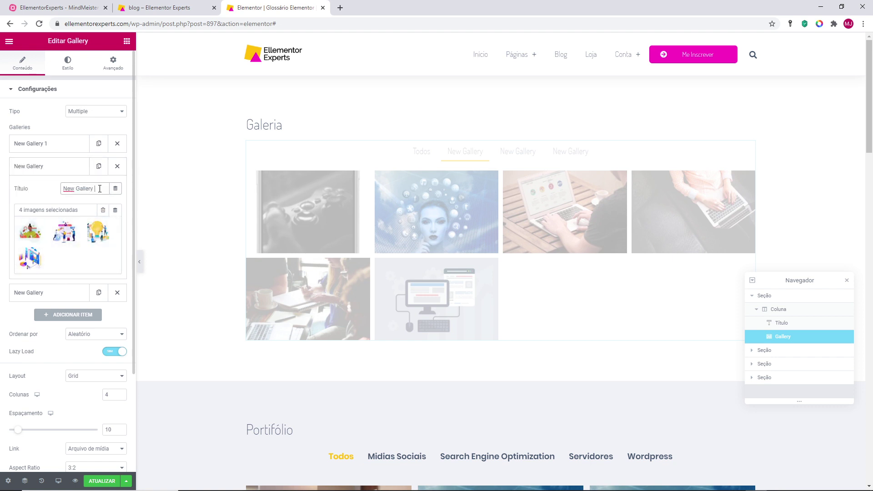
left_click(73, 290)
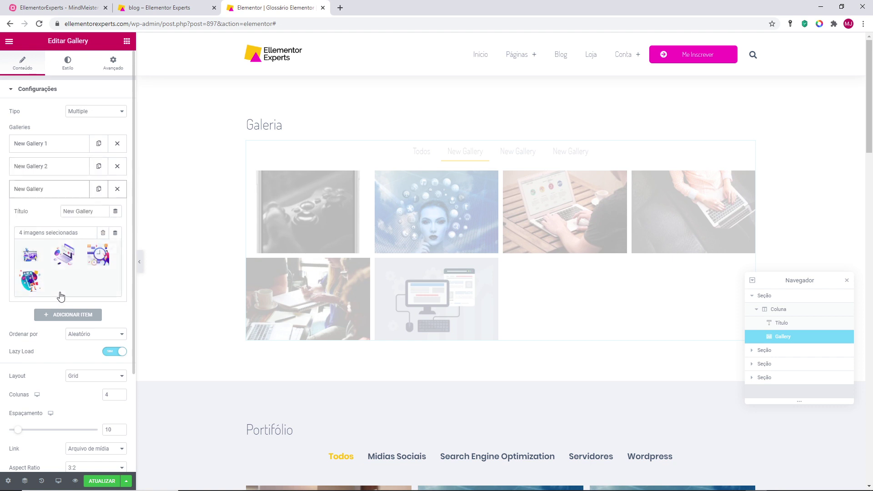
left_click(97, 210)
type("3")
left_click(57, 189)
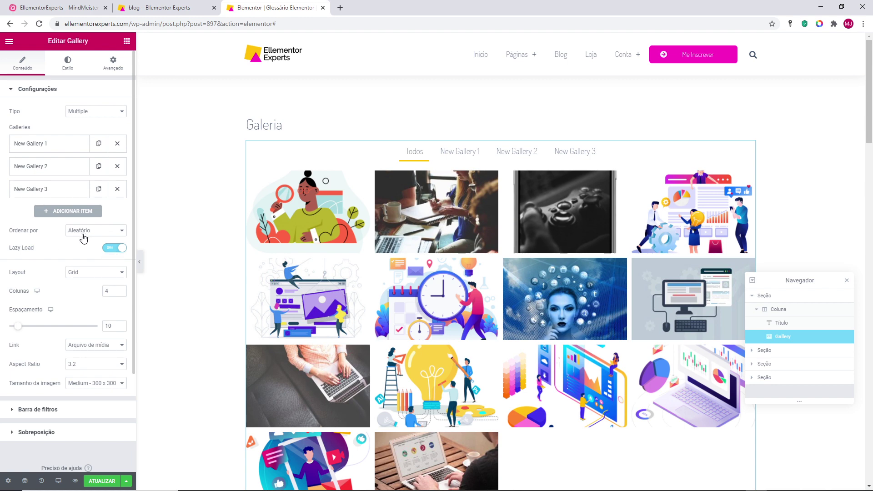
Step: Change the gallery layout to Justificado
left_click(77, 272)
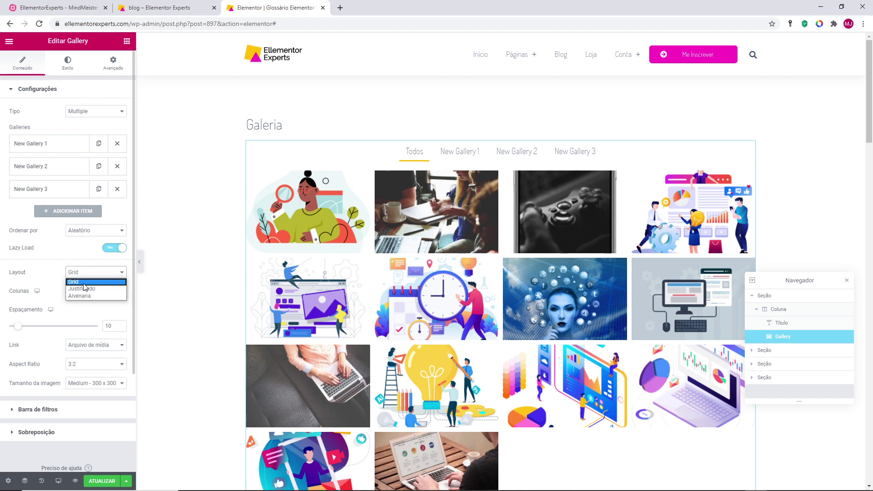
left_click(84, 289)
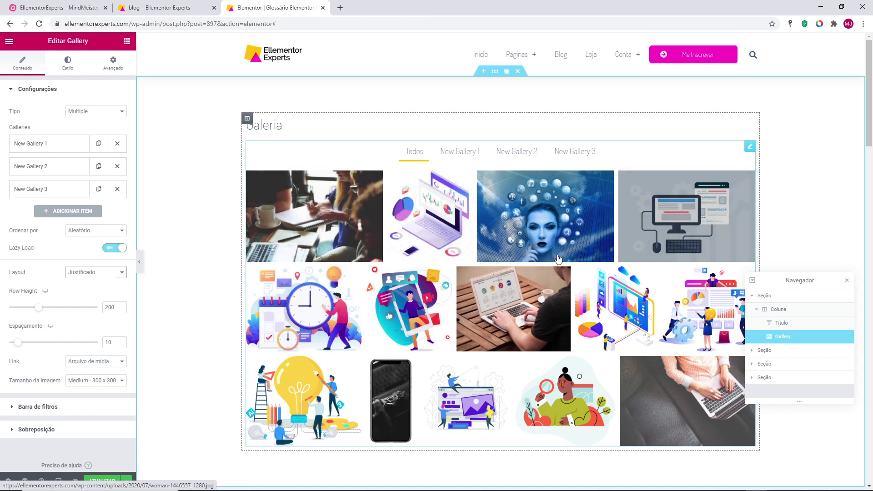
Step: Check the justified layout under the New Gallery 1 filter and return to Todos
left_click(473, 155)
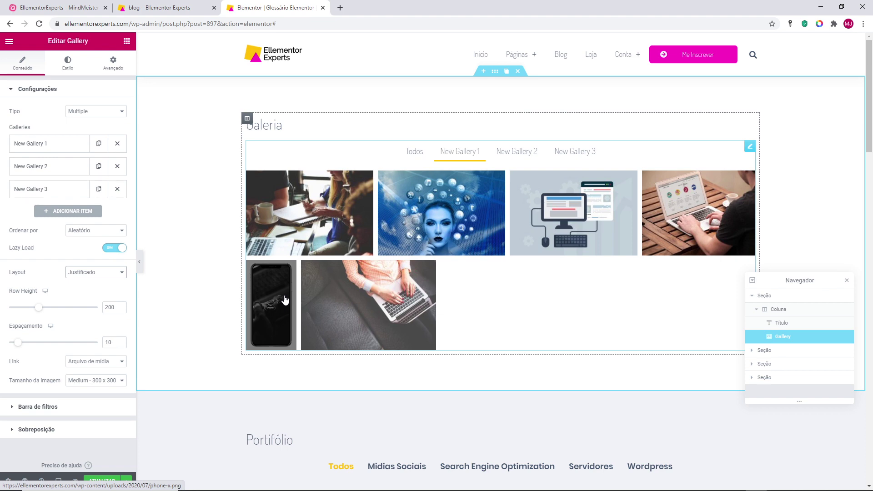
left_click(413, 152)
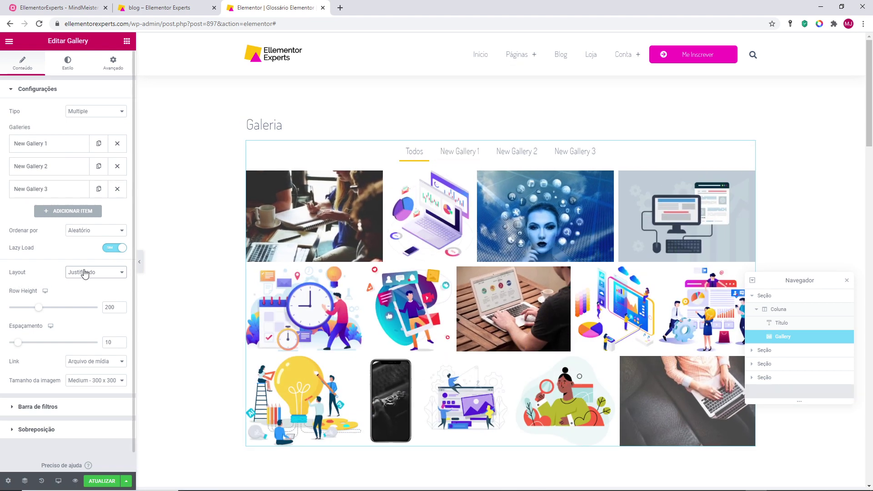
Step: Try the Alvenaria layout on the gallery, look over all its images, and switch back to Justificado
left_click(84, 273)
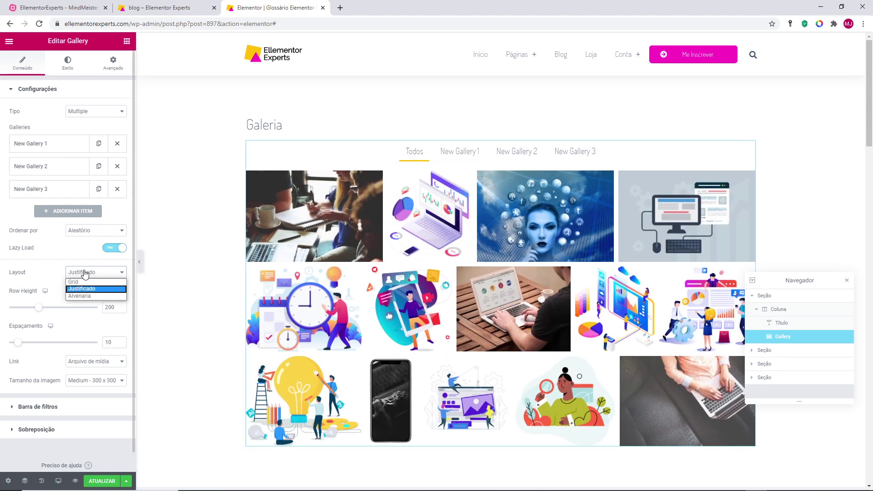
left_click(78, 297)
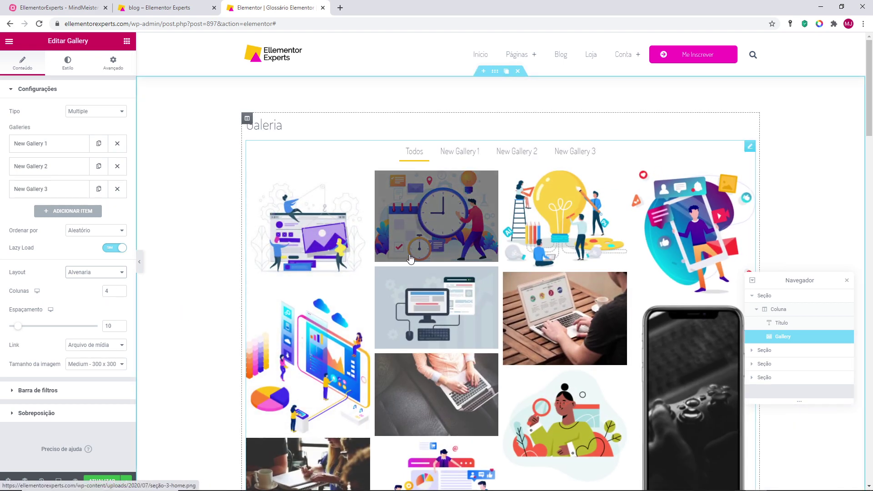
scroll(500, 319, "down", 2)
scroll(697, 349, "down", 3)
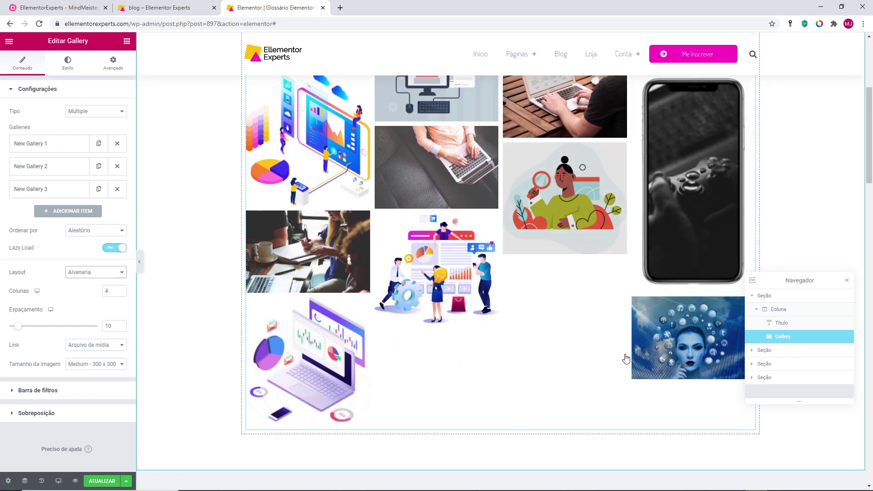
scroll(241, 360, "up", 4)
left_click(80, 273)
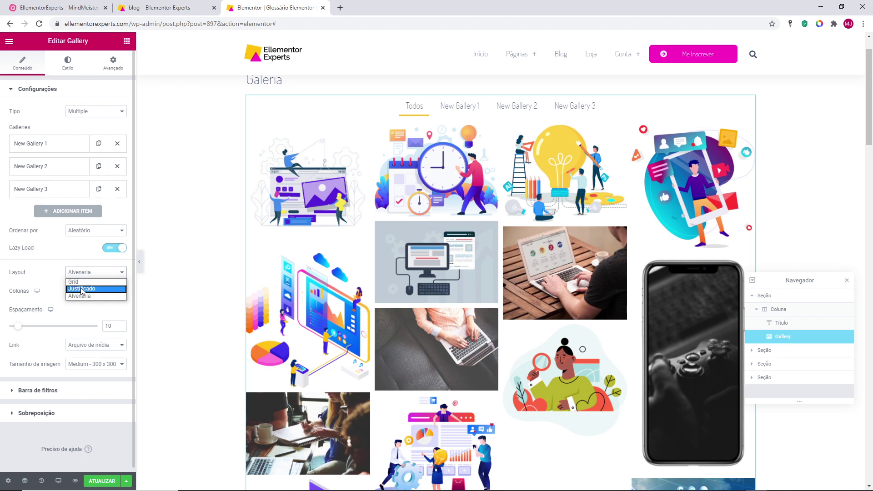
left_click(79, 288)
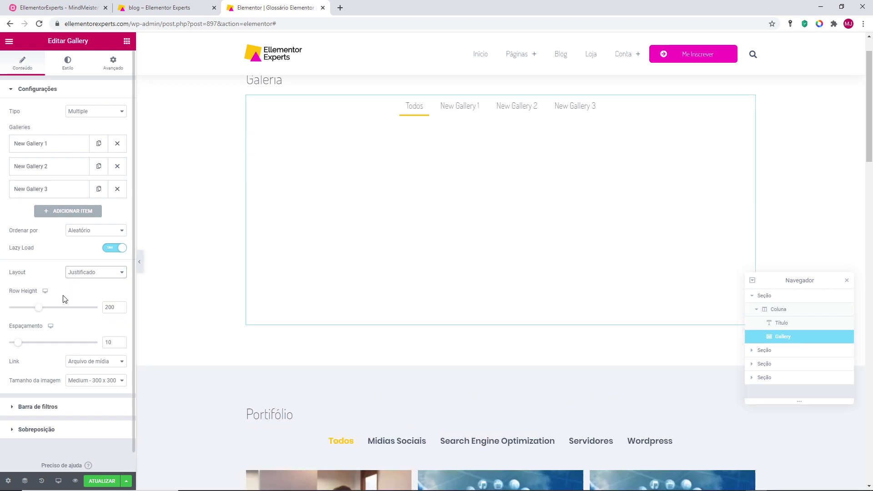
Step: Switch the gallery layout to Grid and compare aspect ratios 1:1, 4:3 and 21:9, finishing with 16:9
left_click(71, 273)
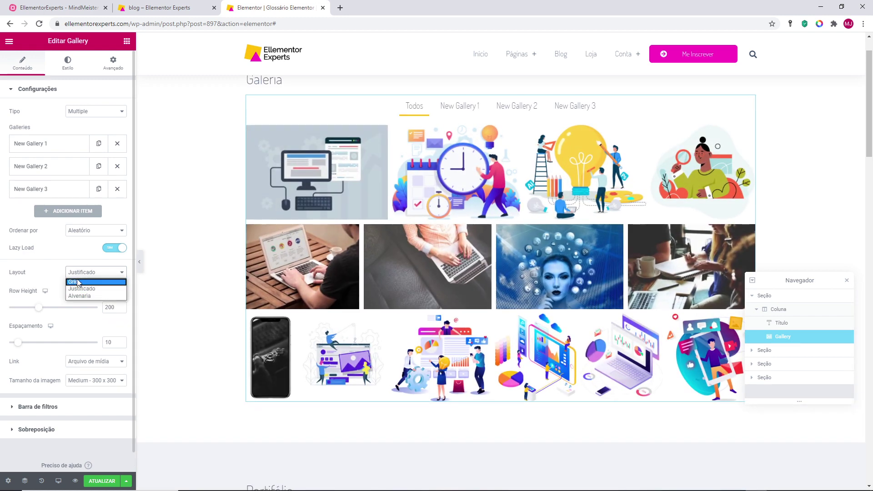
left_click(73, 283)
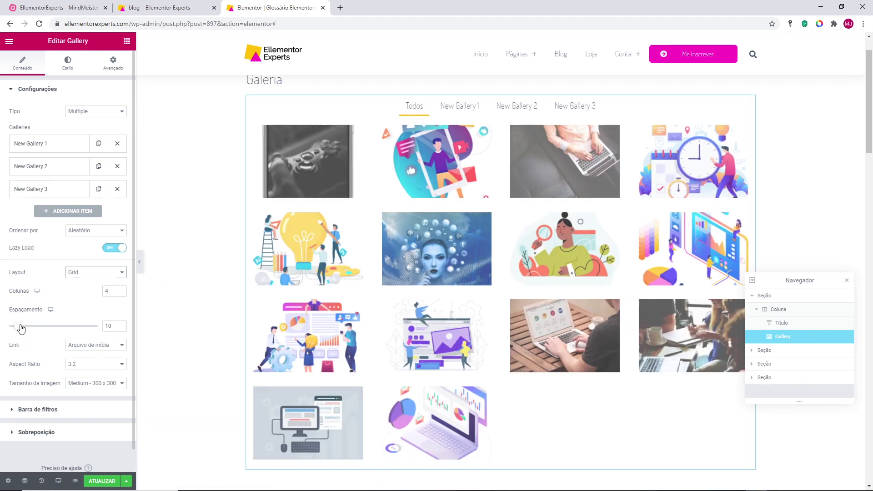
left_click(77, 368)
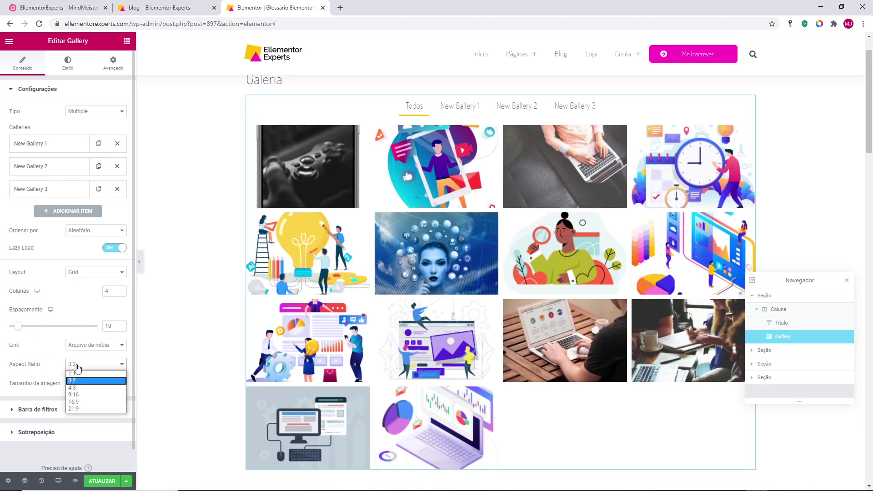
left_click(78, 375)
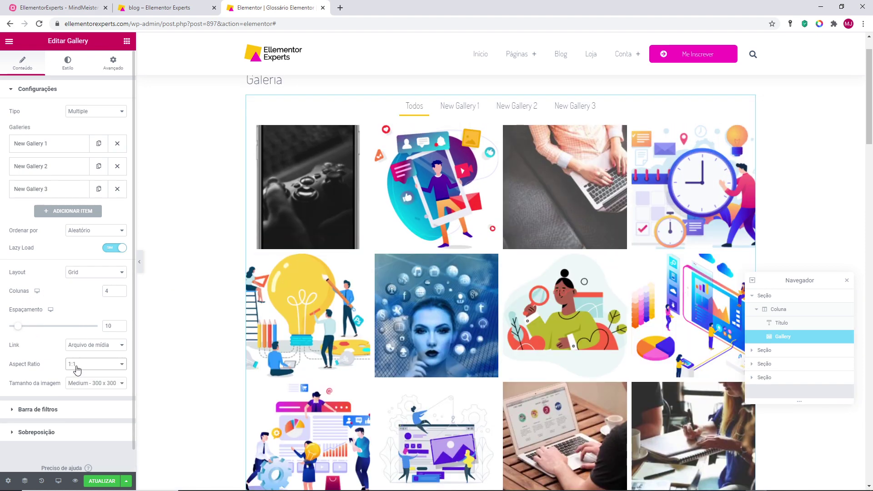
left_click(77, 367)
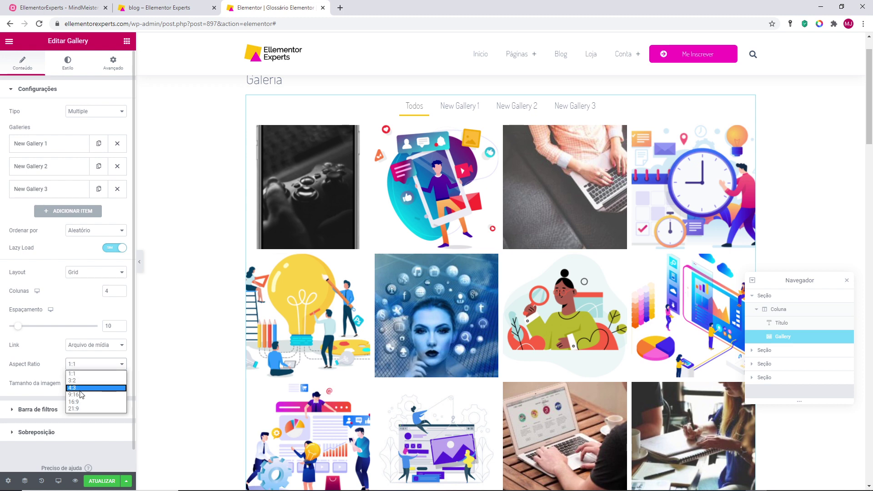
left_click(80, 390)
left_click(71, 364)
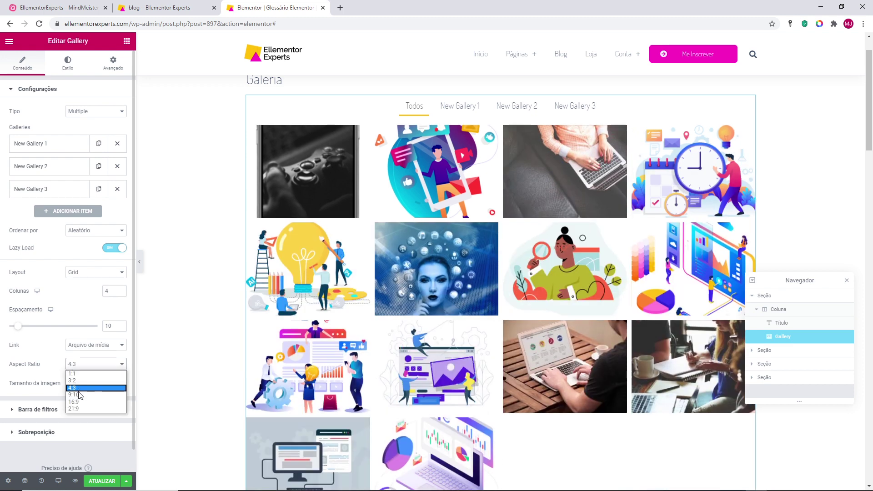
left_click(78, 408)
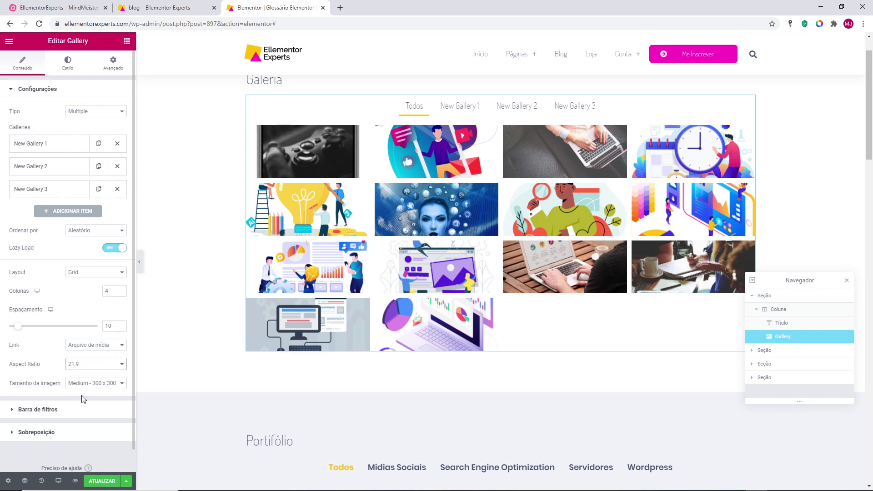
left_click(82, 364)
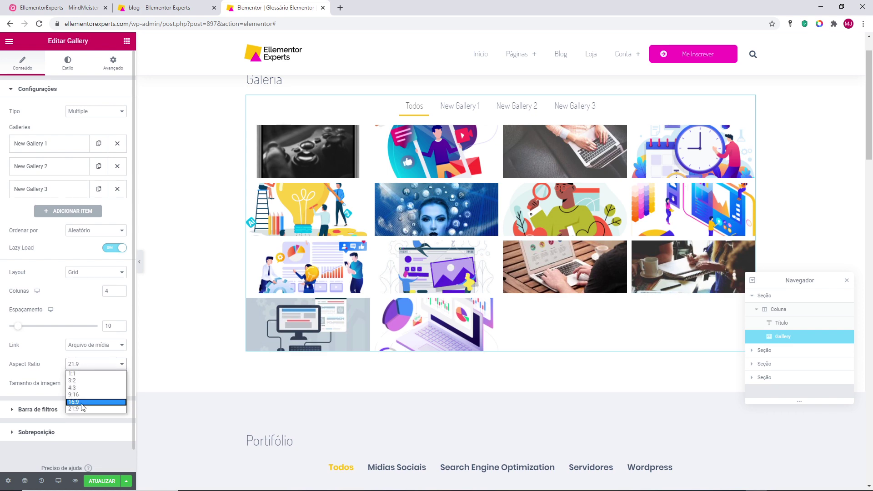
left_click(82, 403)
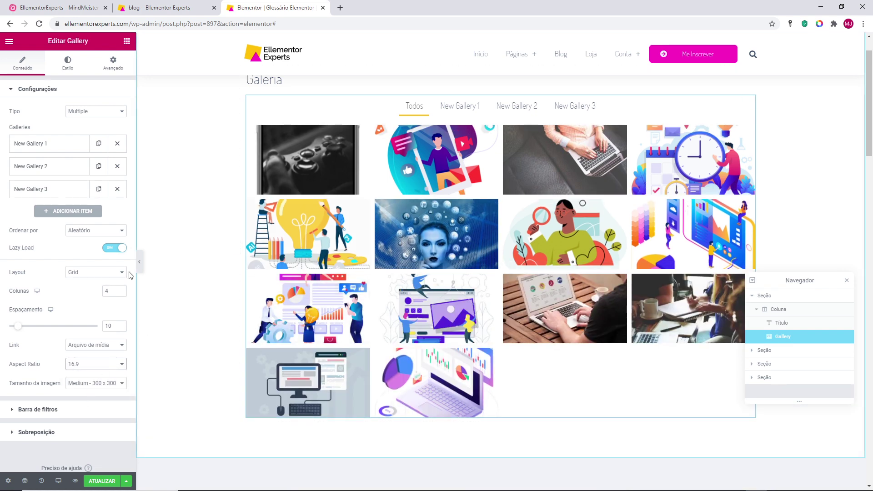
Step: Switch the gallery layout to Justificado, with a row height of 99 and an image spacing of 0
left_click(85, 271)
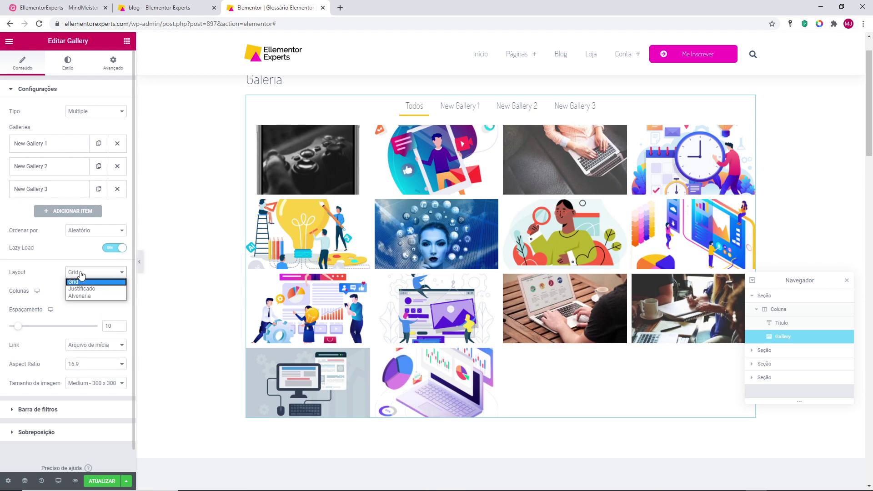
left_click(81, 289)
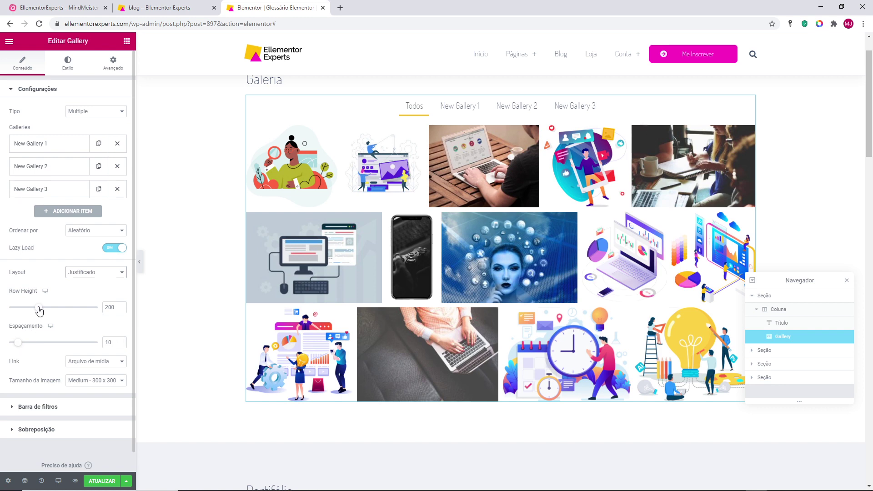
left_click_drag(40, 311, 19, 306)
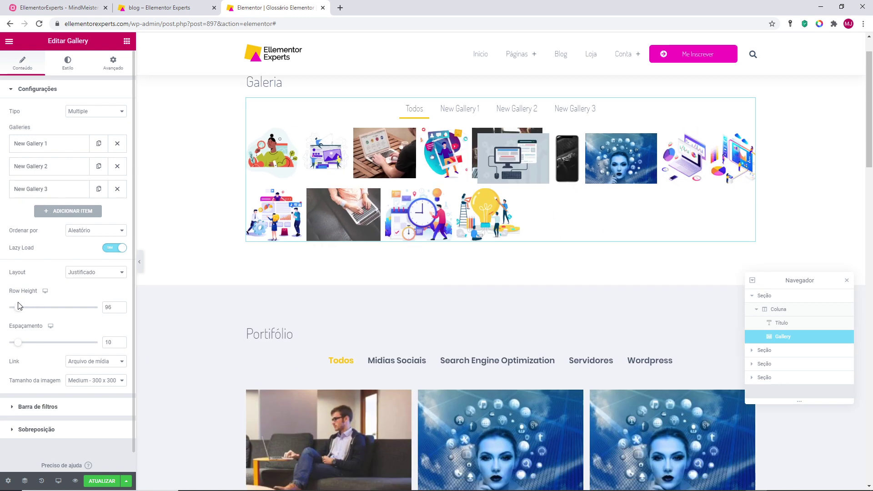
double_click(114, 308)
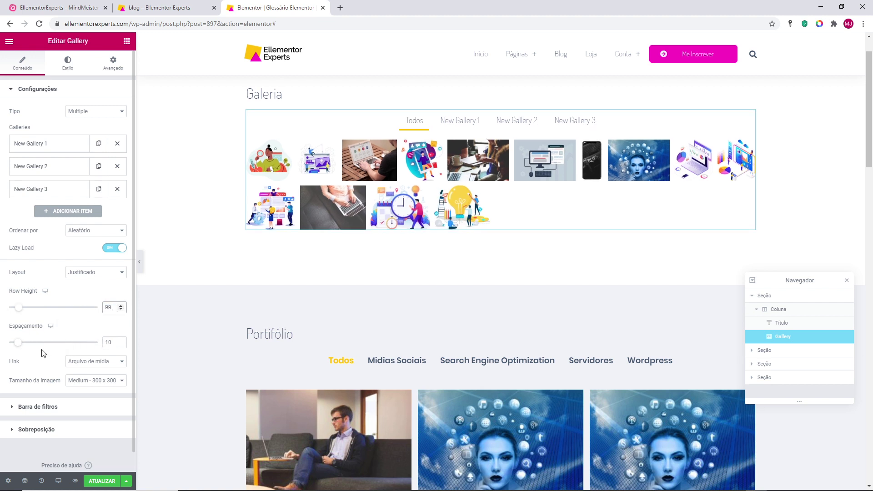
left_click(106, 345)
type("0")
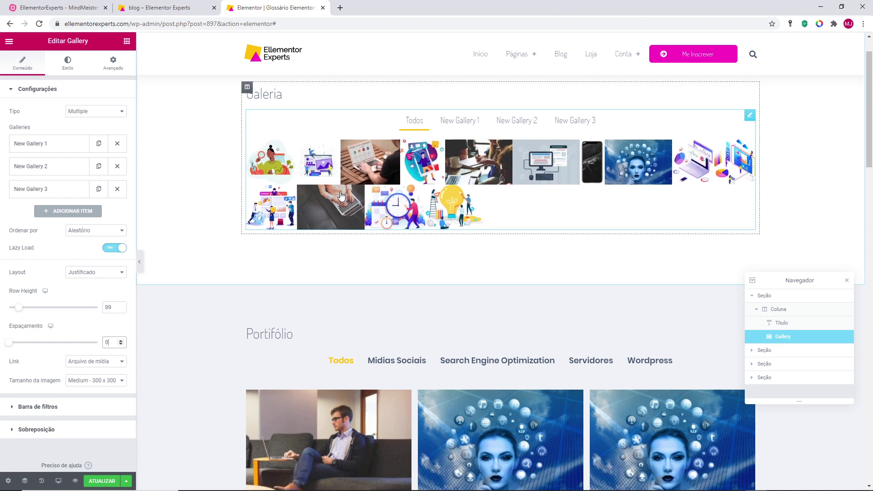
Step: Review the gallery's link options, keeping Arquivo de mídia, and set the image size to Tela cheia
left_click(84, 361)
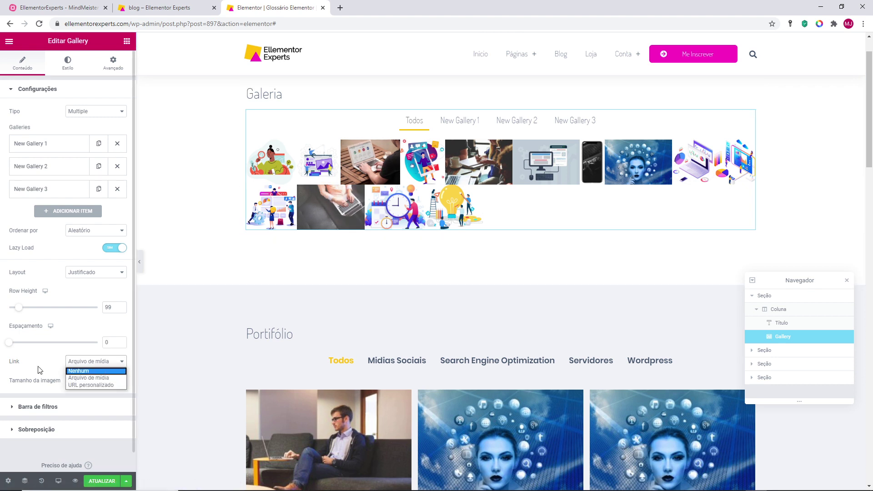
left_click(69, 380)
left_click(78, 382)
left_click(73, 391)
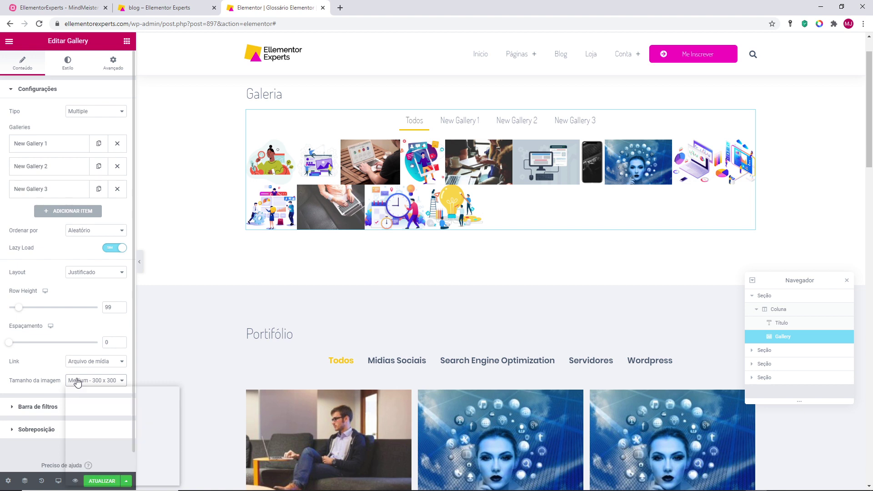
left_click(71, 381)
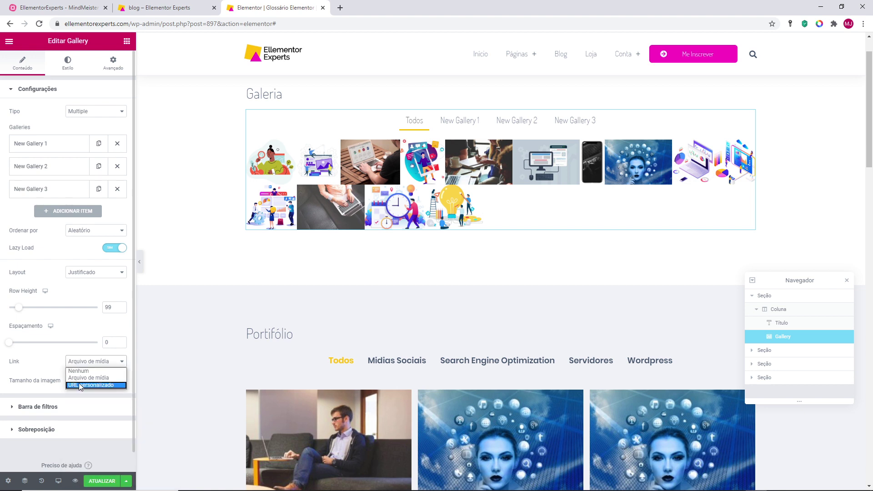
left_click(61, 378)
left_click(84, 384)
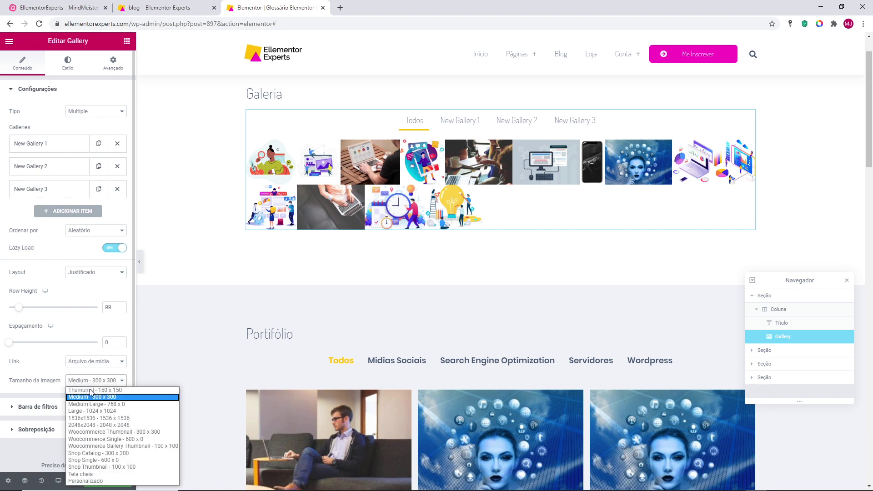
left_click(80, 474)
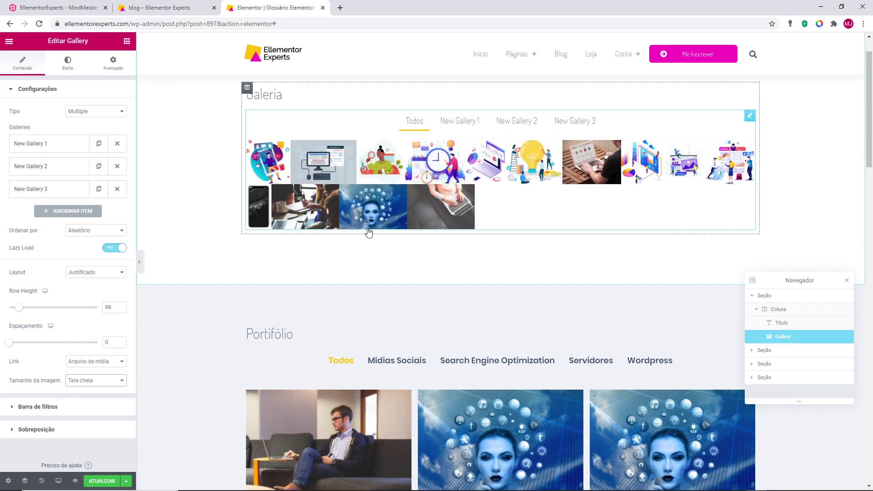
Step: Open the last gallery image in the lightbox, browse back two images and close the lightbox
left_click(441, 203)
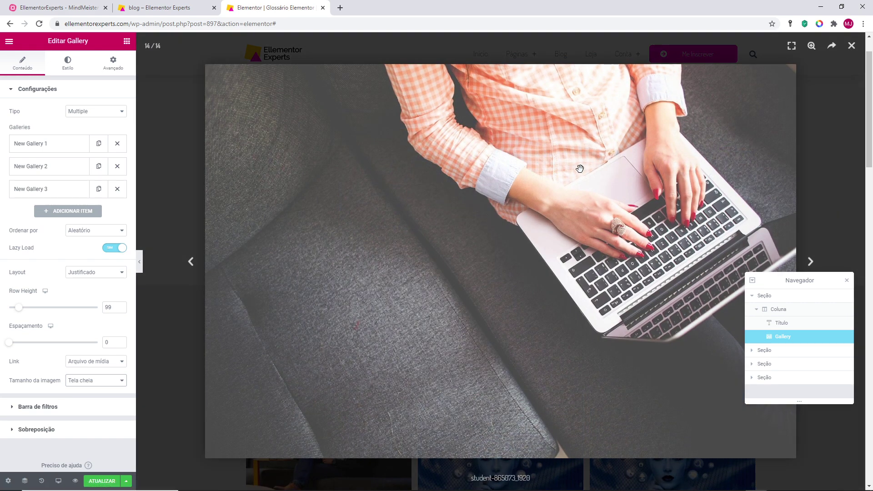
key("Escape")
left_click(192, 263)
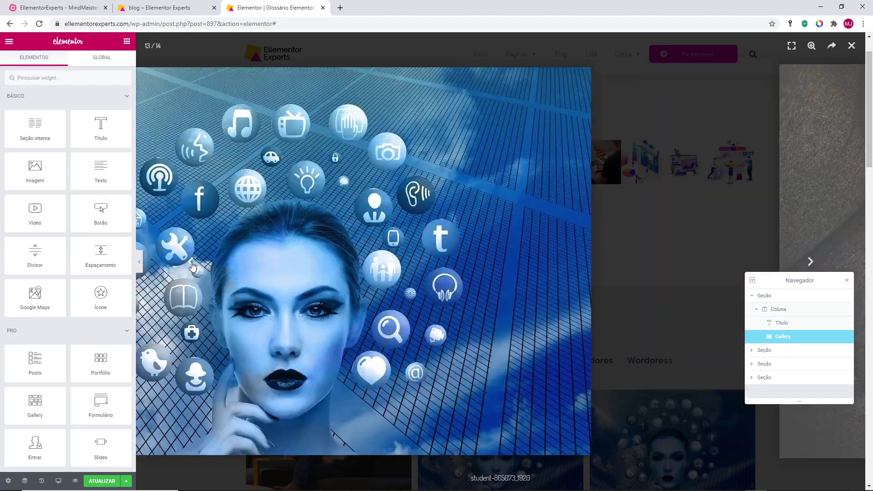
left_click(191, 263)
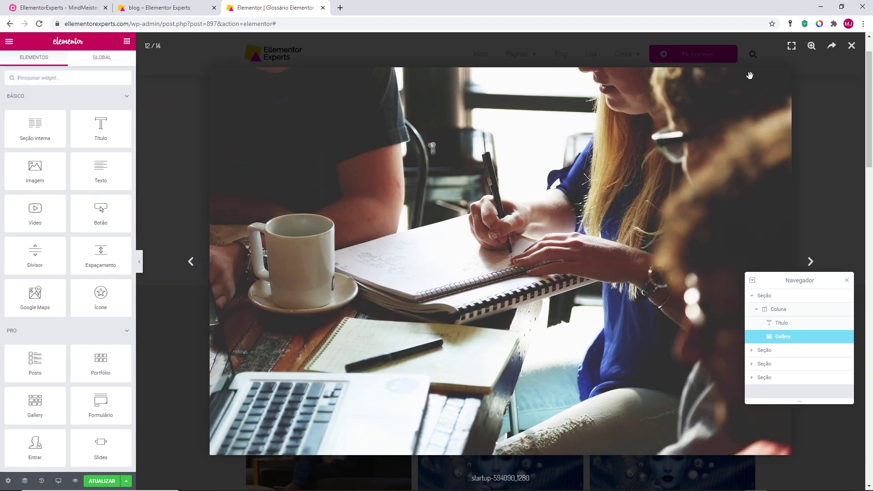
left_click(852, 48)
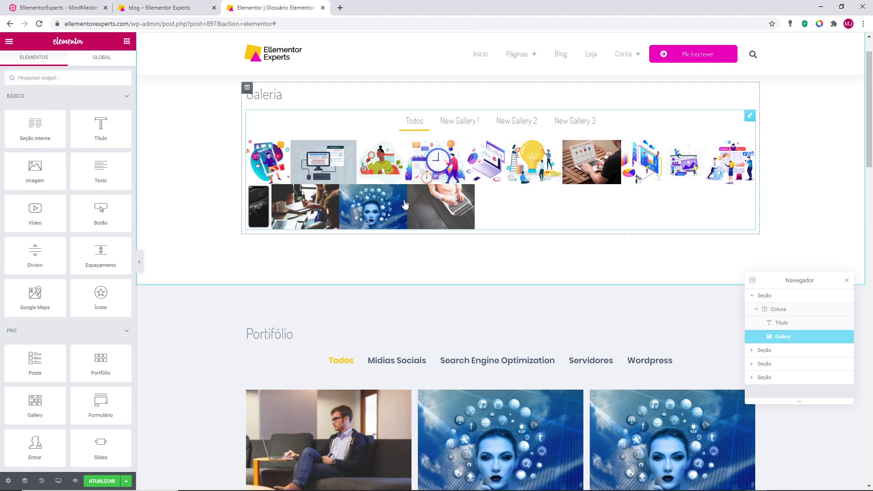
Step: Reopen the gallery widget's settings and change its layout to Alvenaria
right_click(514, 199)
left_click(519, 205)
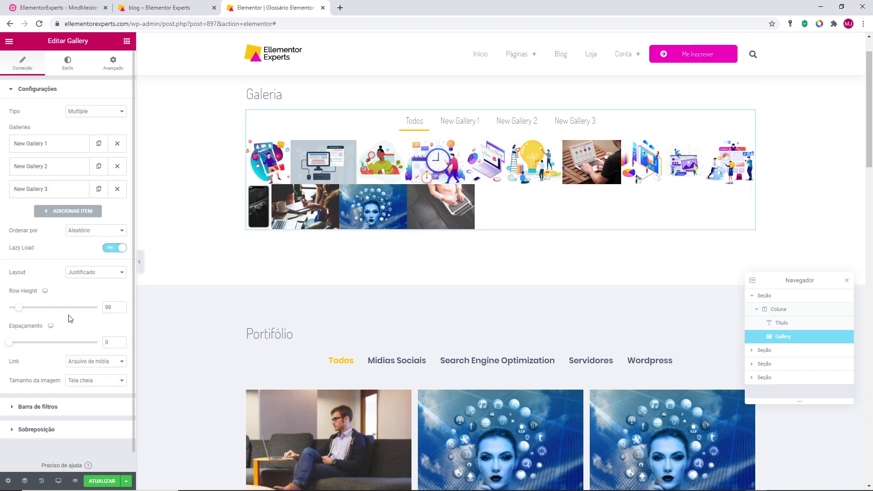
left_click(75, 276)
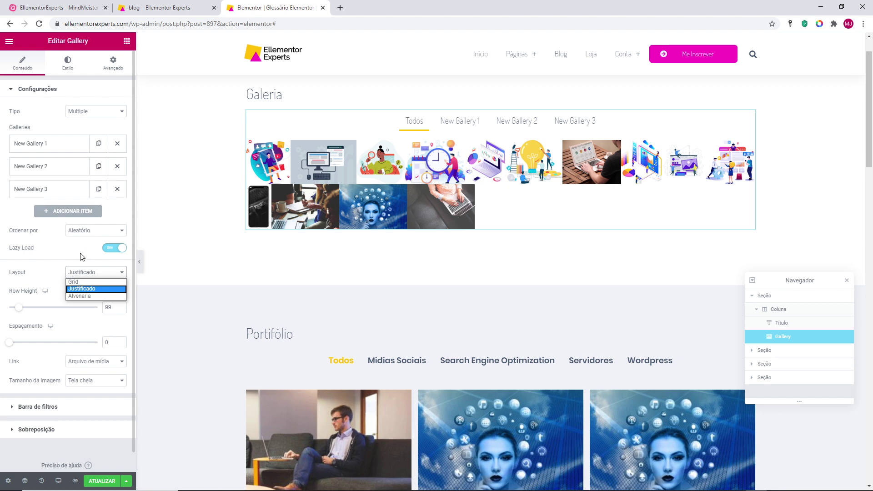
left_click(72, 296)
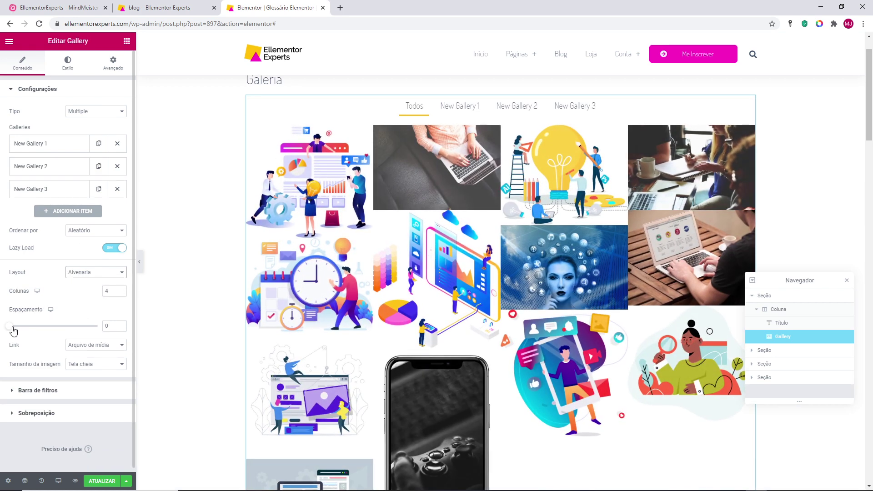
Step: Try an image spacing of 37 on the Alvenaria layout and reset it to 0
left_click_drag(14, 331, 42, 326)
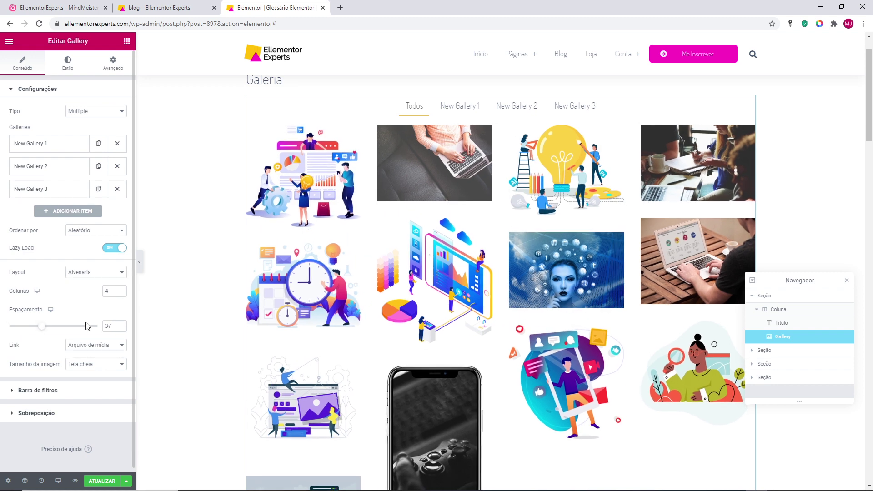
double_click(107, 325)
type("0")
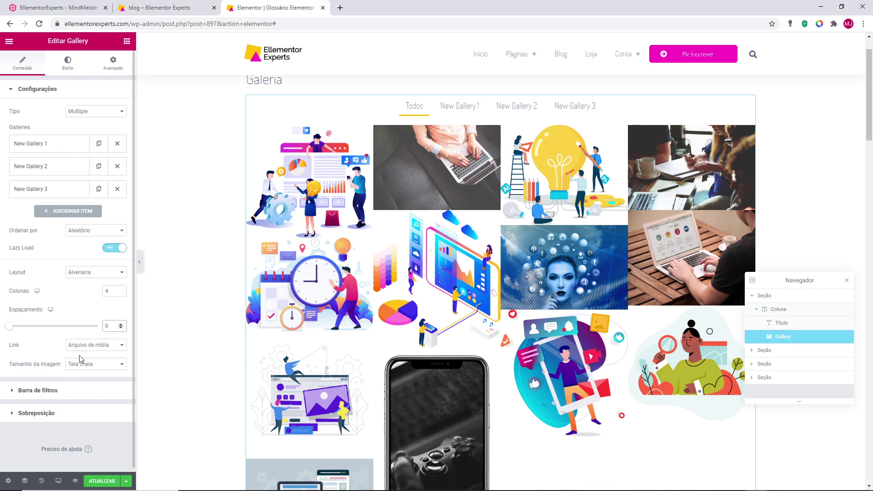
Step: Change the gallery layout to Justificado and set the row height to 150
left_click(78, 273)
left_click(82, 292)
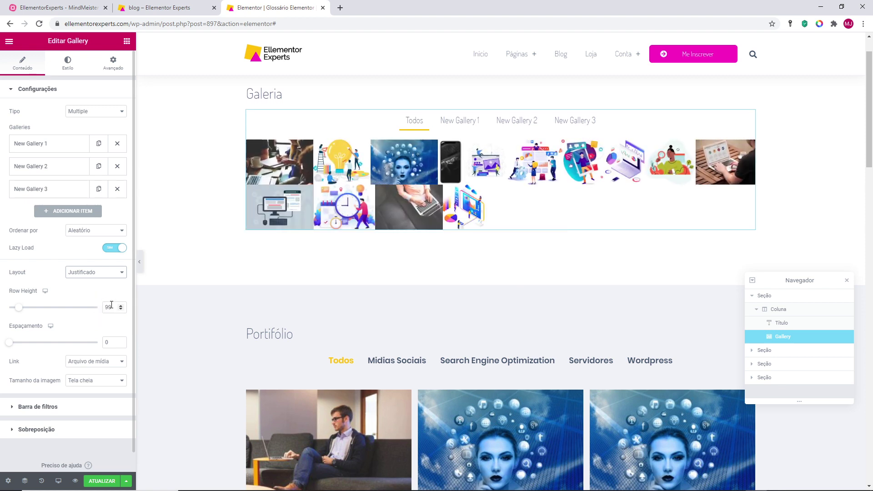
left_click_drag(112, 304, 101, 309)
type("150")
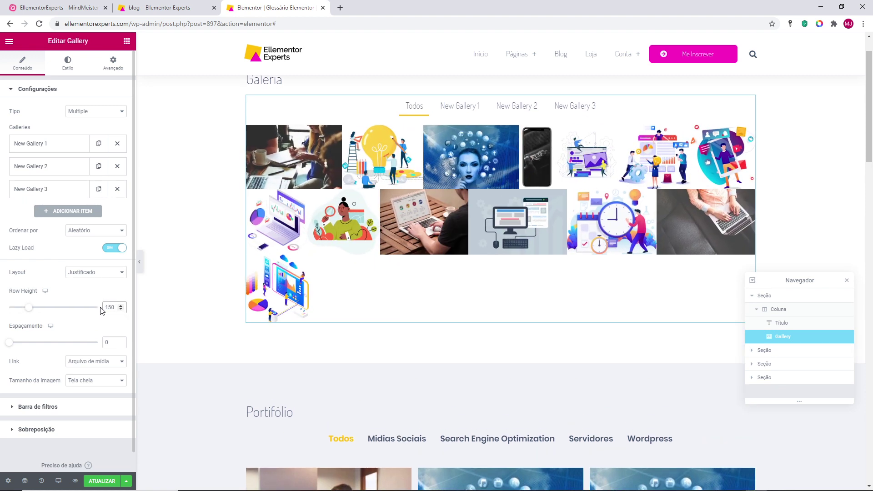
Step: Open the gallery's filter bar settings and examine the "All" filter label against the filters above the images
scroll(100, 300, "down", 1)
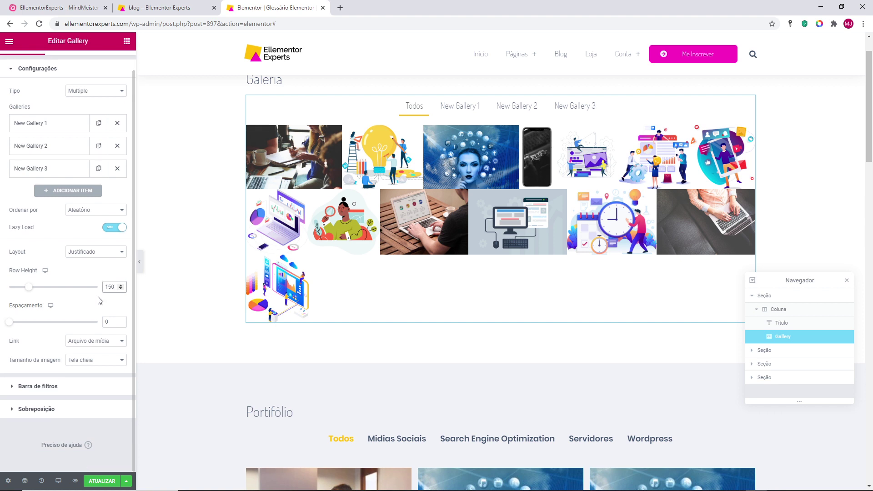
left_click(36, 387)
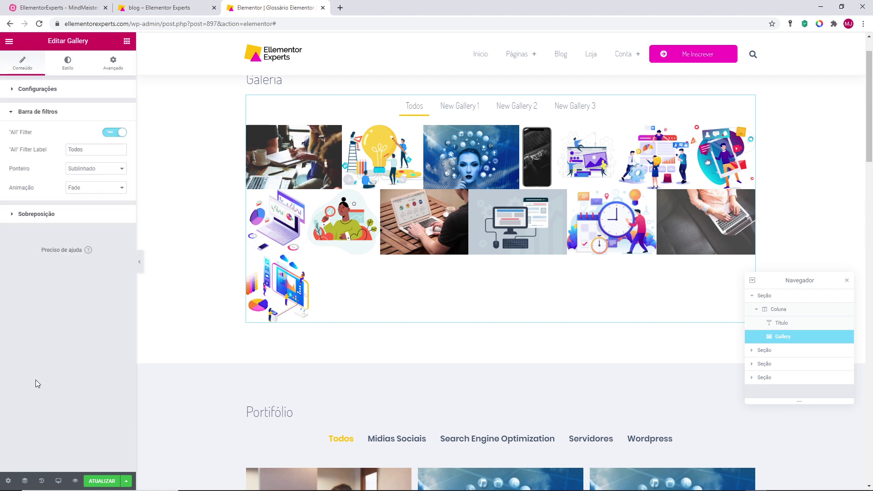
scroll(474, 300, "down", 3)
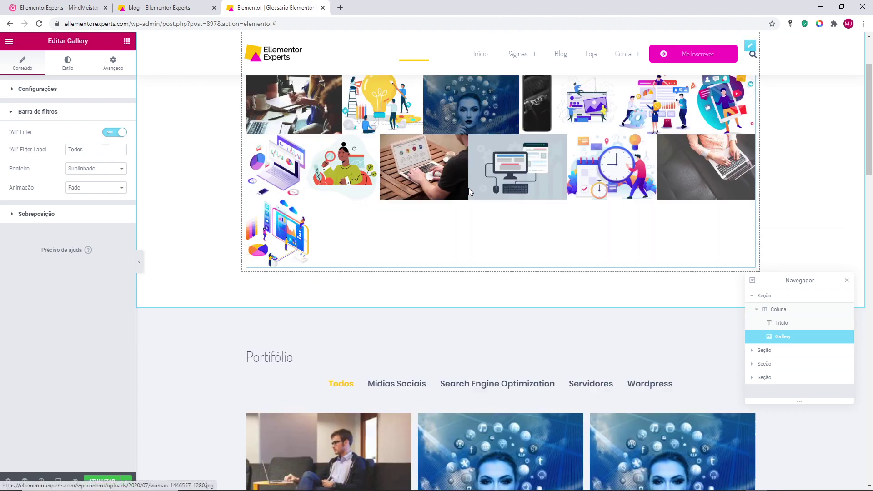
scroll(235, 247, "up", 3)
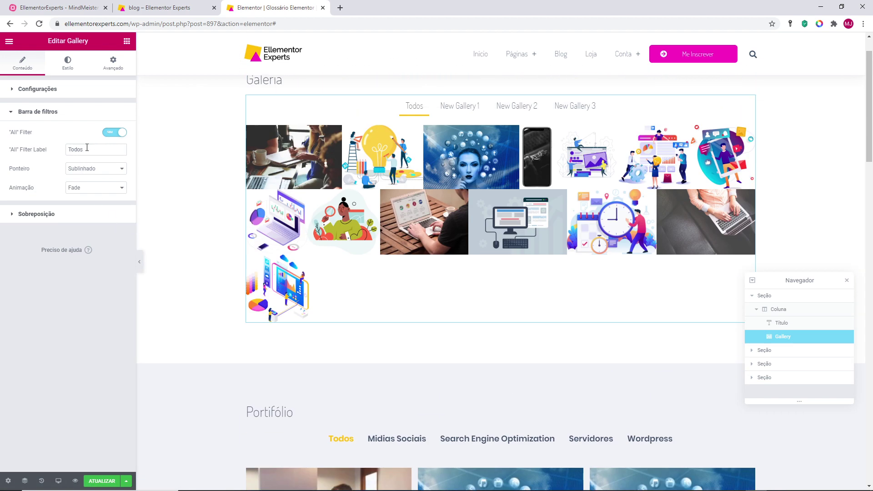
left_click(95, 149)
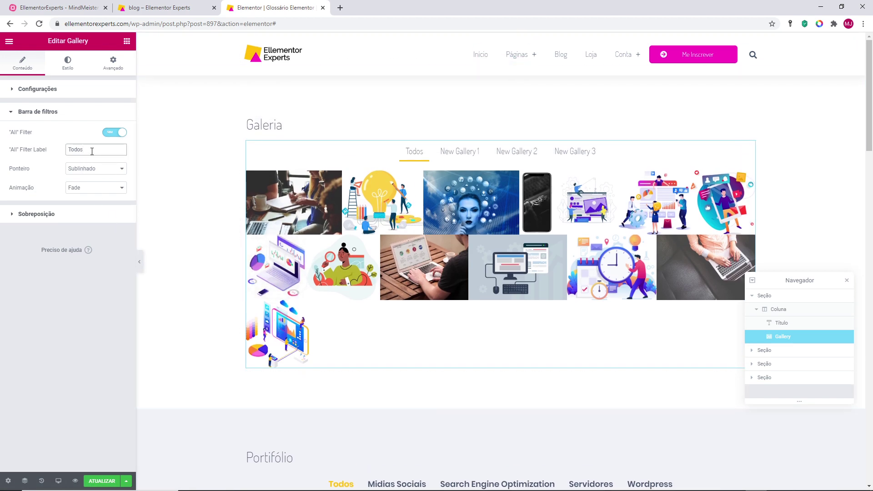
left_click_drag(89, 151, 66, 155)
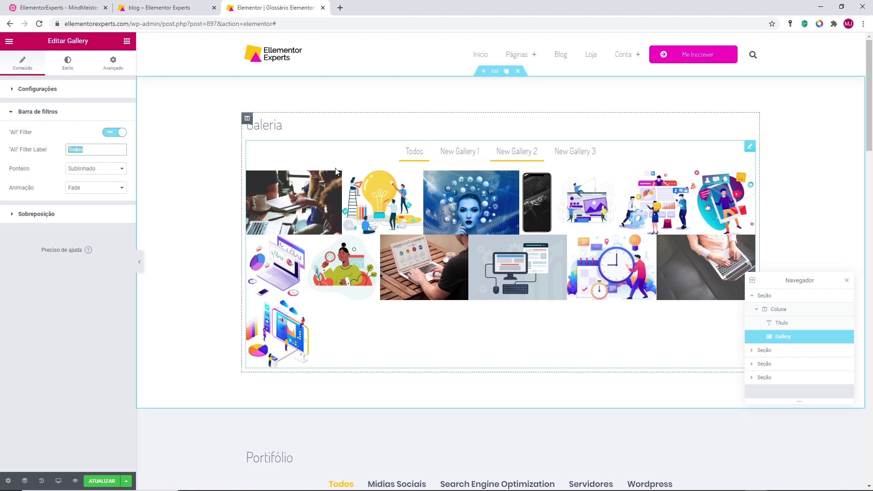
Step: Try the Fundo pointer on the filter bar, then set the pointer to Texto
left_click(88, 170)
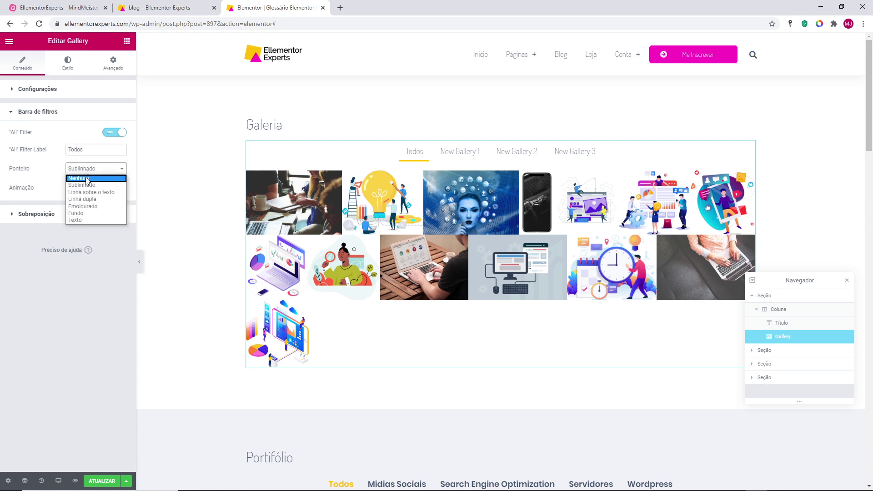
left_click(91, 211)
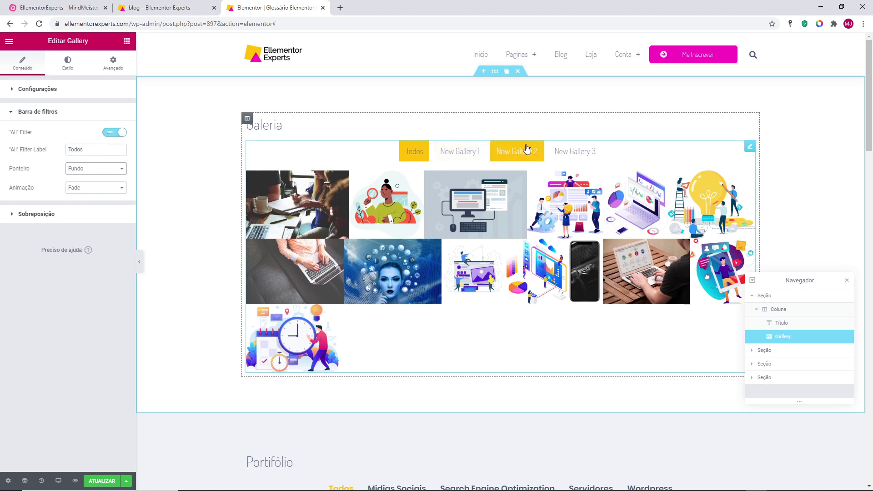
left_click(94, 169)
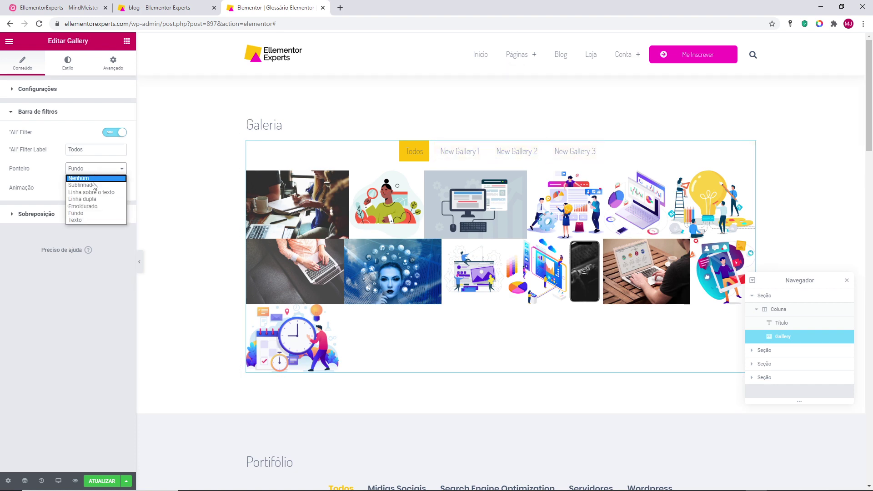
left_click(88, 218)
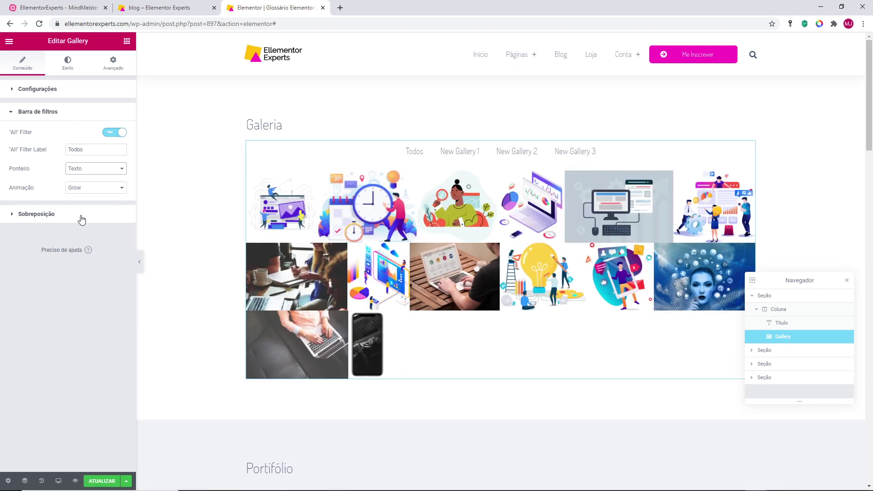
Step: Try the Shrink animation for the filter bar's text pointer, then set the animation to Rotate
left_click(88, 190)
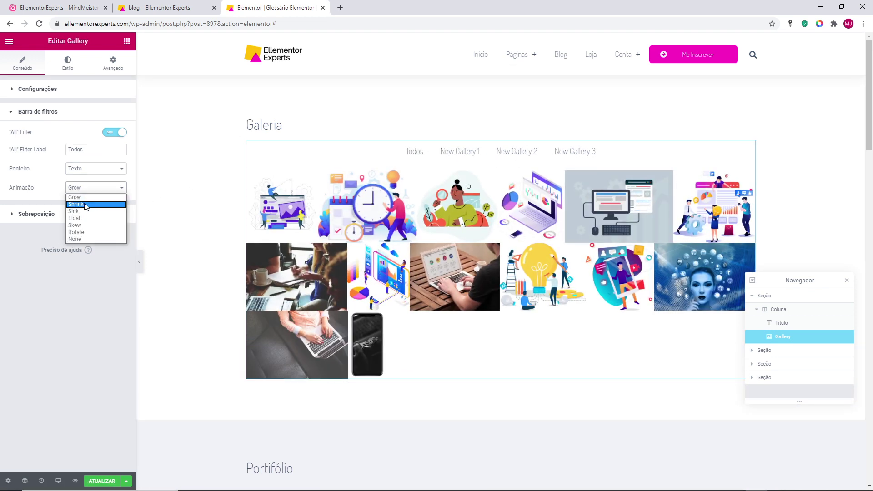
left_click(86, 204)
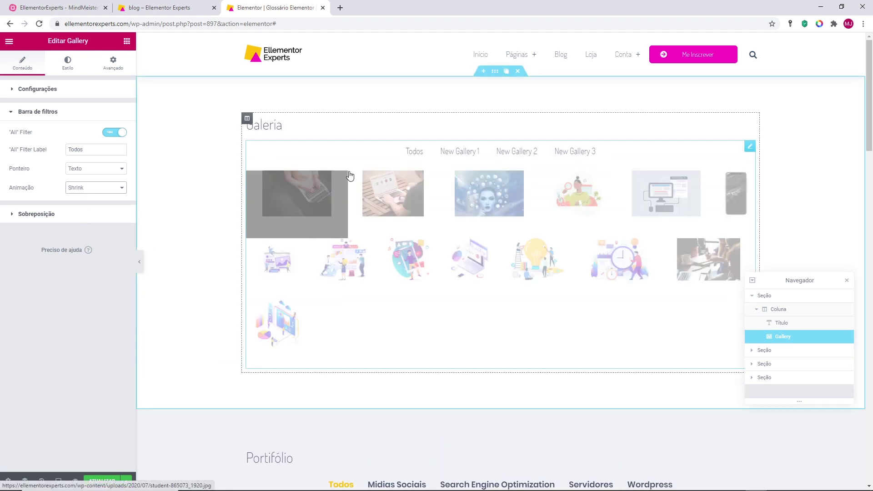
left_click(84, 189)
left_click(75, 233)
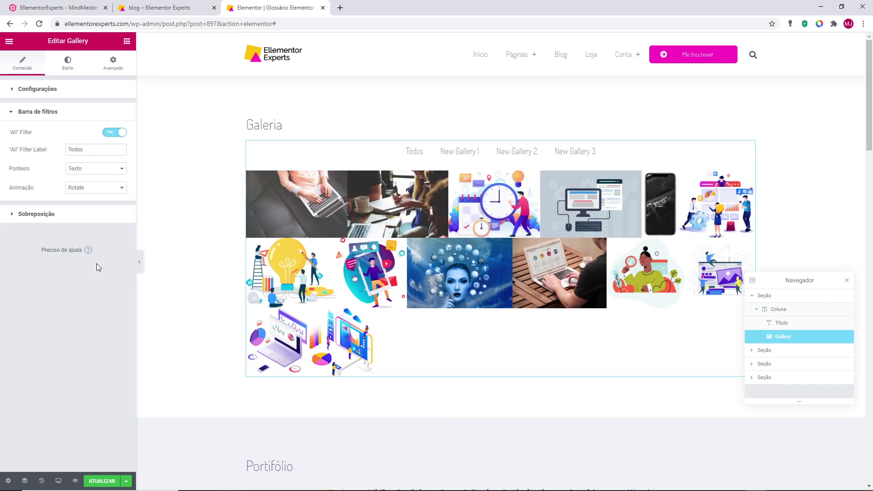
Step: Turn off the background in the gallery's overlay settings and set the overlay title to Título
left_click(36, 213)
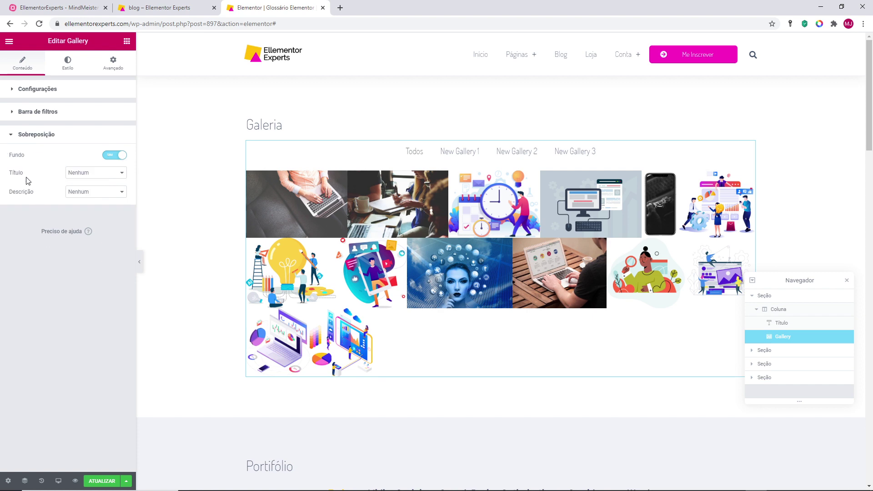
left_click(111, 156)
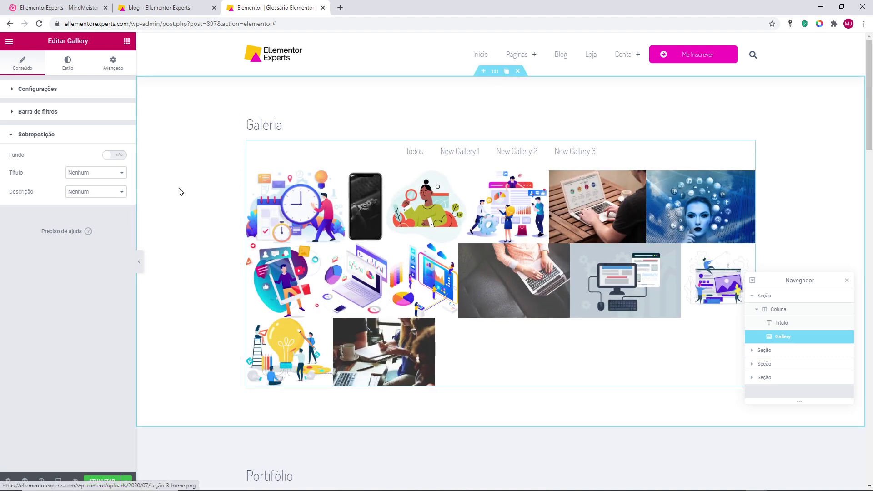
left_click(78, 177)
left_click(80, 188)
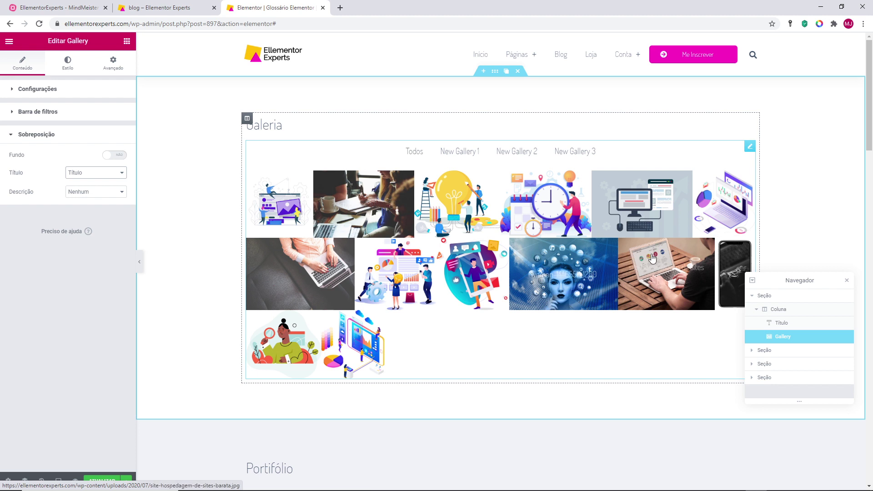
Step: Try Texto alternativo and Descrição as the overlay title, then restore it to Título
left_click(93, 172)
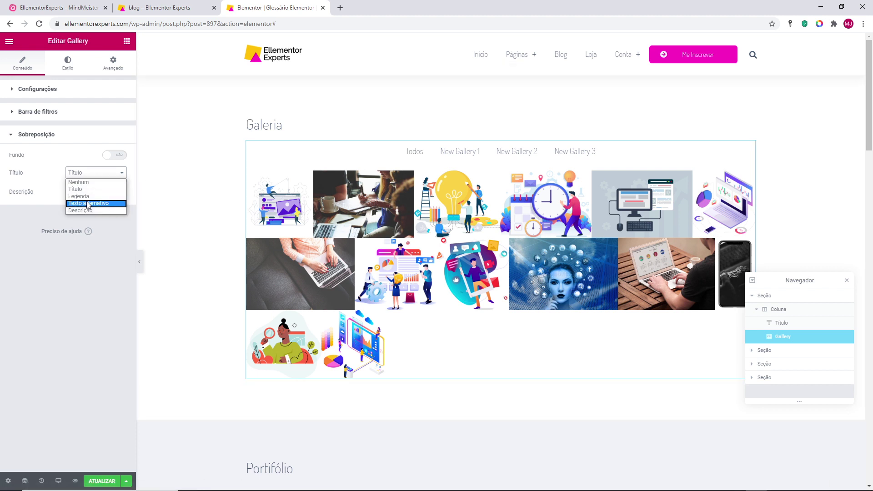
left_click(88, 204)
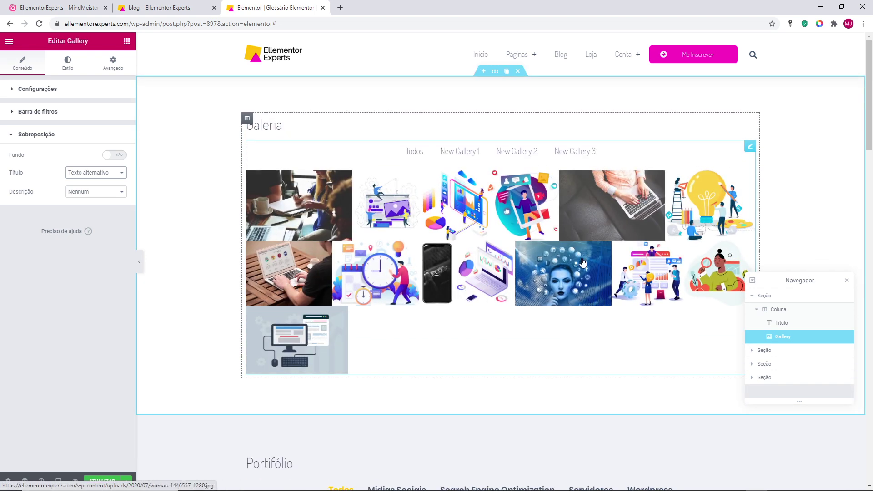
left_click(82, 174)
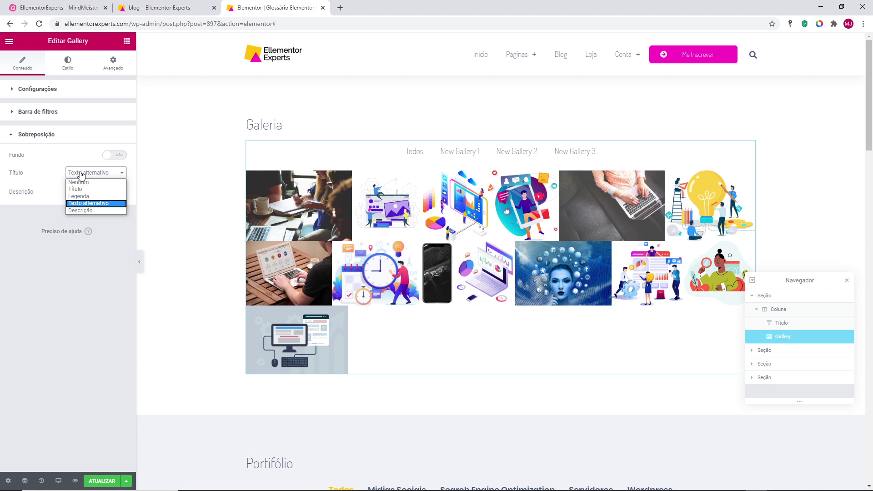
left_click(83, 210)
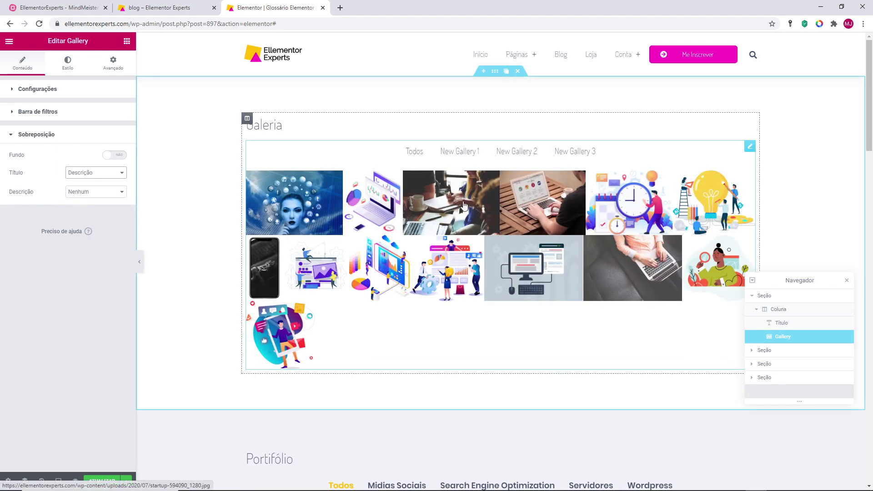
left_click(96, 174)
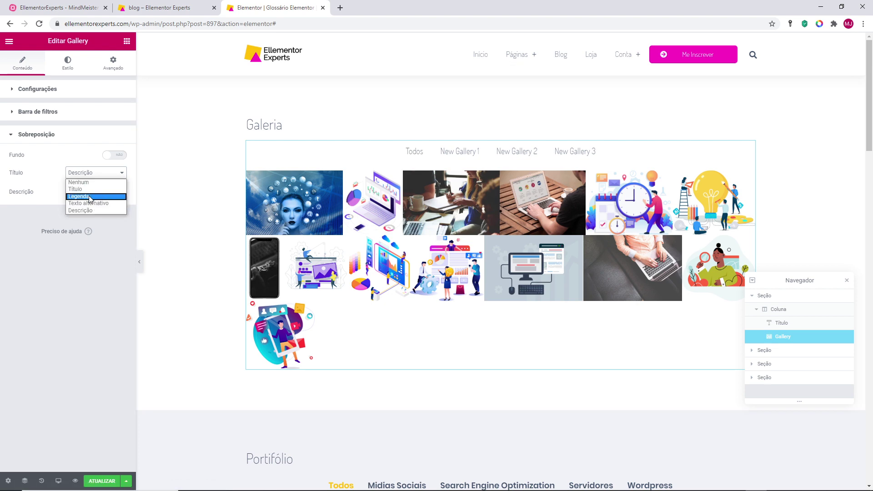
left_click(82, 188)
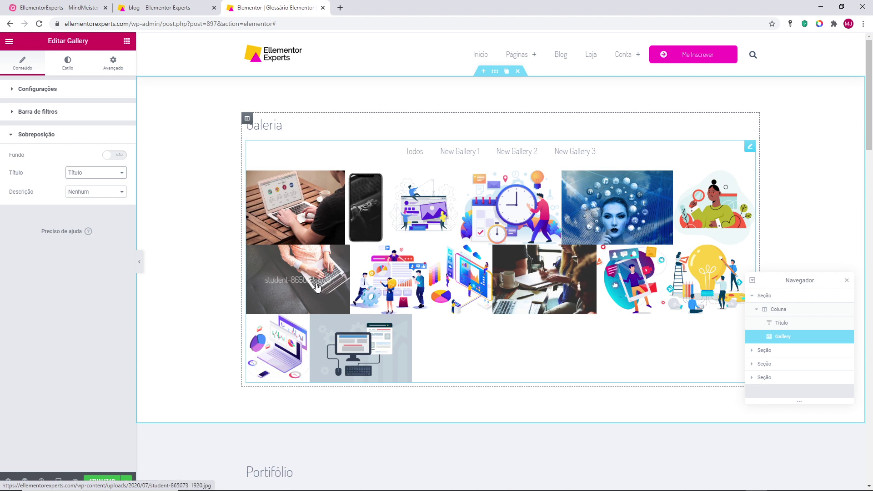
Step: Set the overlay description to Descrição after trying Legenda, and turn the overlay background back on
left_click(83, 191)
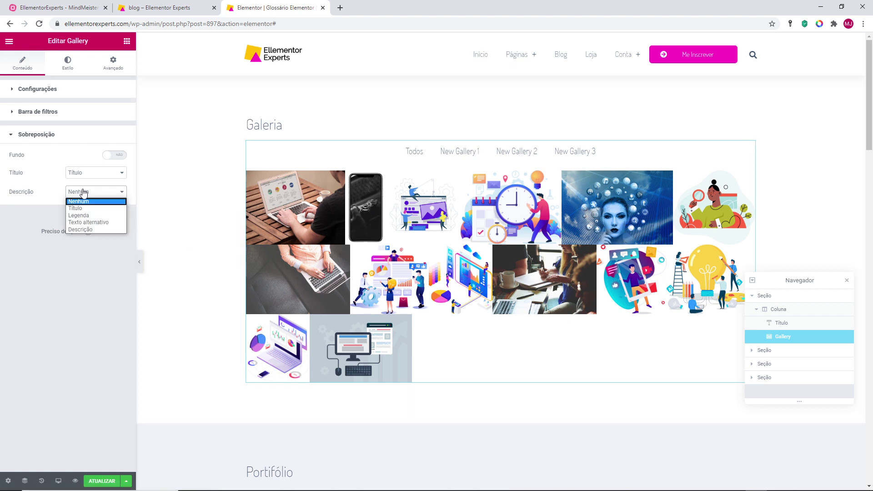
left_click(83, 216)
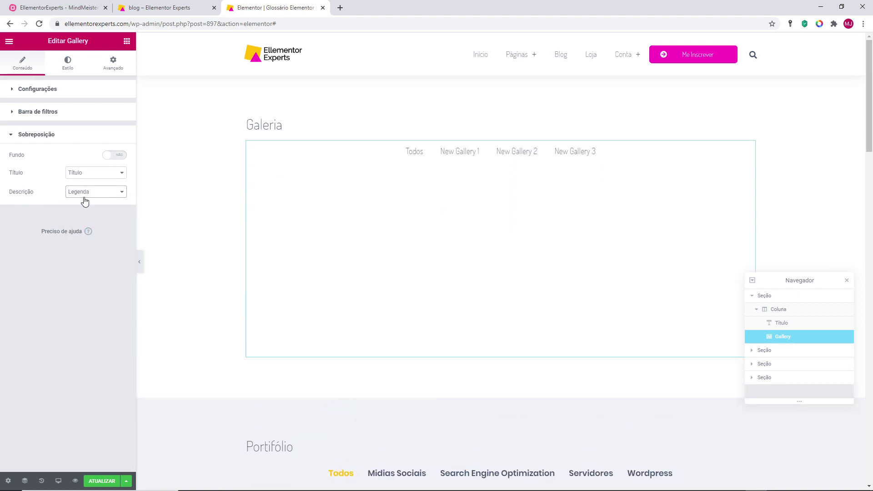
left_click(84, 192)
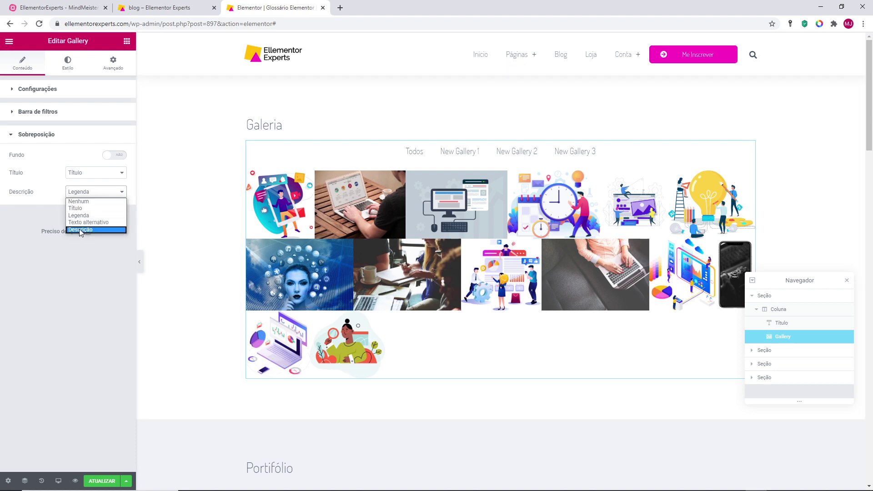
left_click(81, 230)
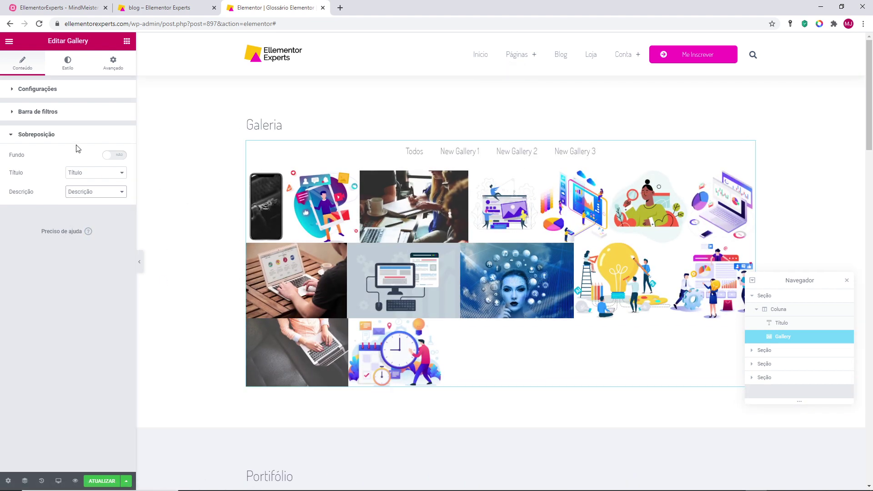
left_click(115, 156)
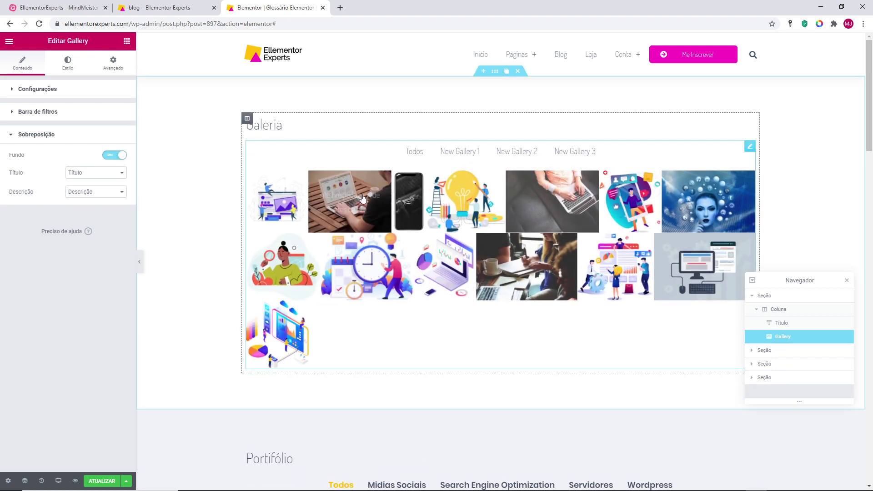
mouse_move(362, 198)
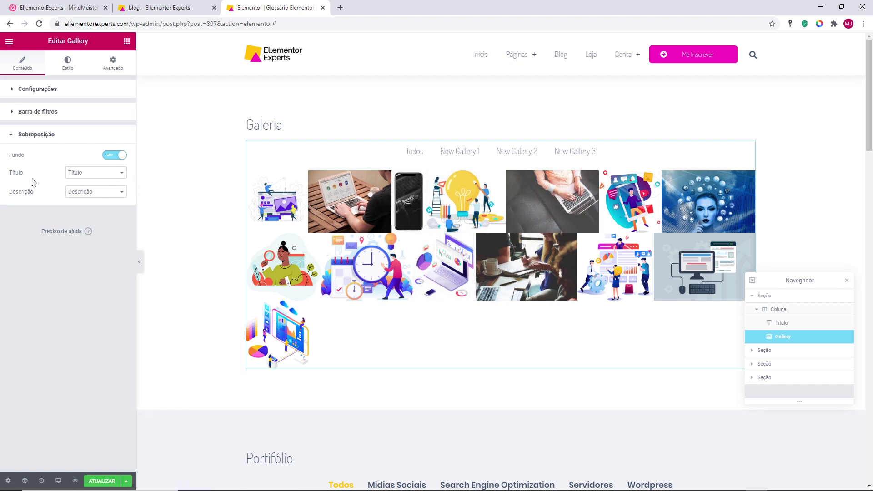
Step: Open the gallery's image style settings and set the border colour for the hover state to yellow
left_click(64, 64)
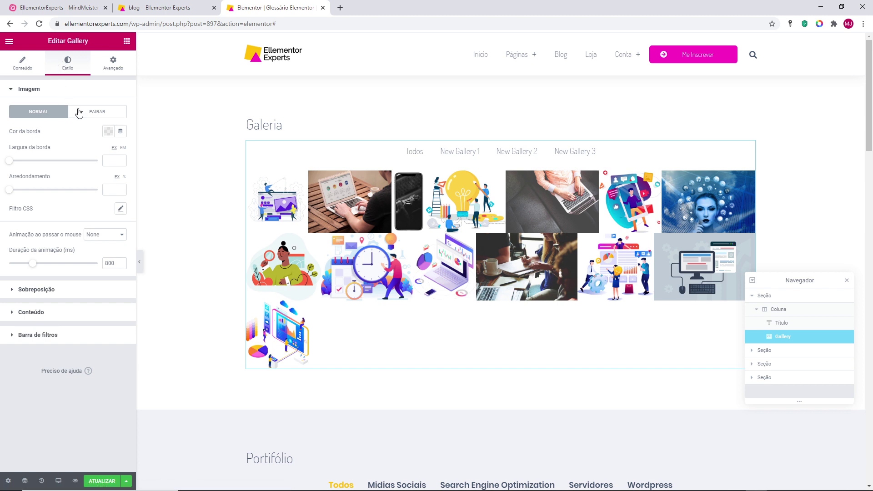
left_click(21, 91)
left_click(18, 91)
left_click(90, 114)
left_click(108, 132)
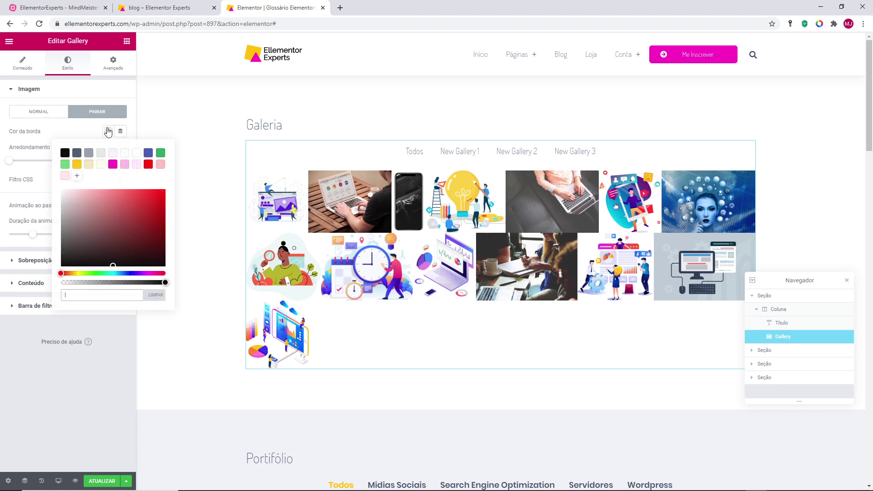
left_click(76, 169)
left_click(191, 168)
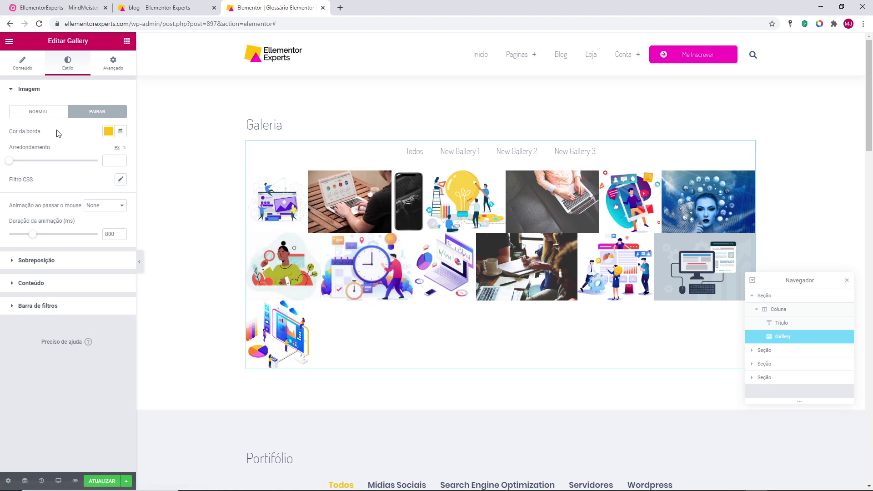
Step: Give the gallery images a border 5 px wide in green #61CE70 for the normal state
left_click(35, 116)
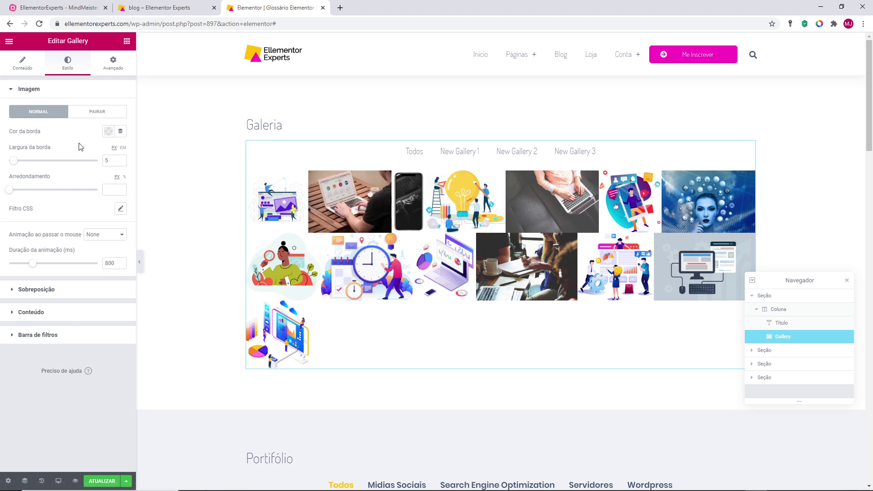
left_click(108, 131)
left_click(65, 164)
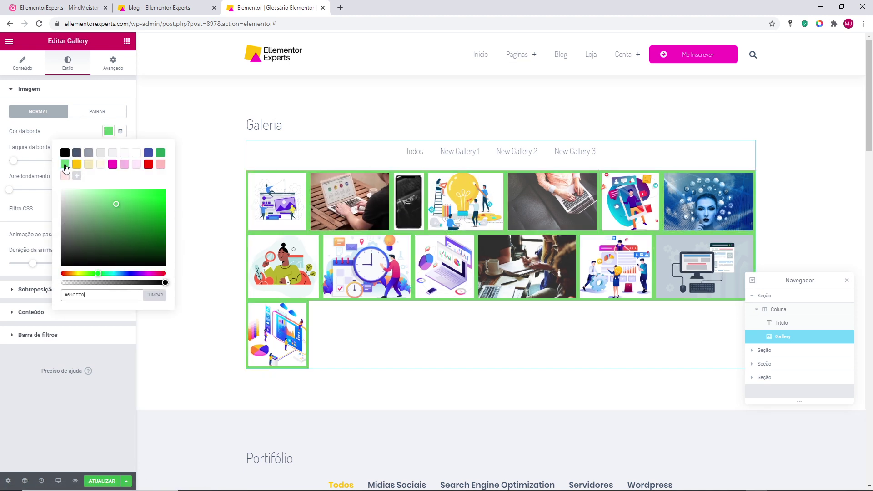
Step: Set the gallery images' rounding to 0 for the hover state and their border width to 2 px for the normal state
left_click(21, 144)
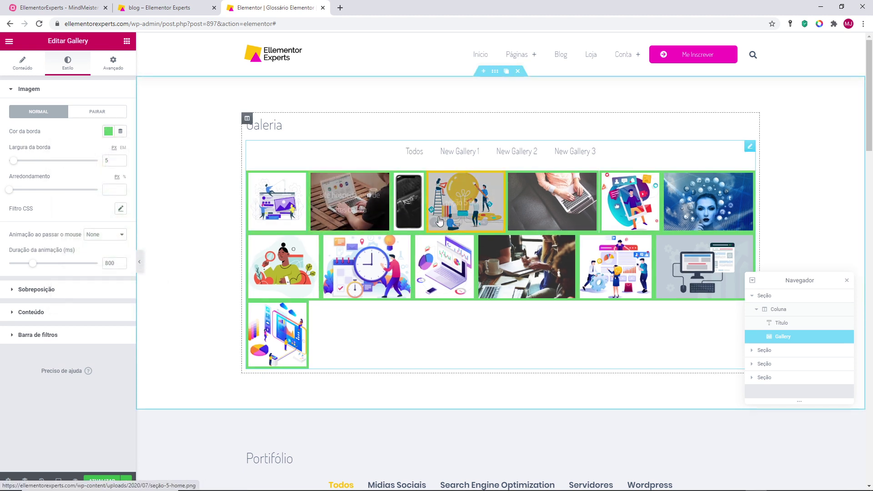
left_click(106, 118)
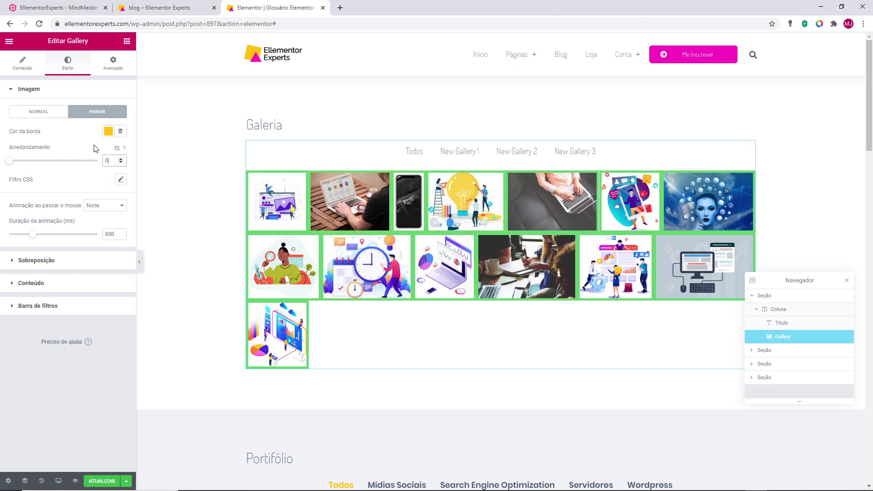
left_click(38, 112)
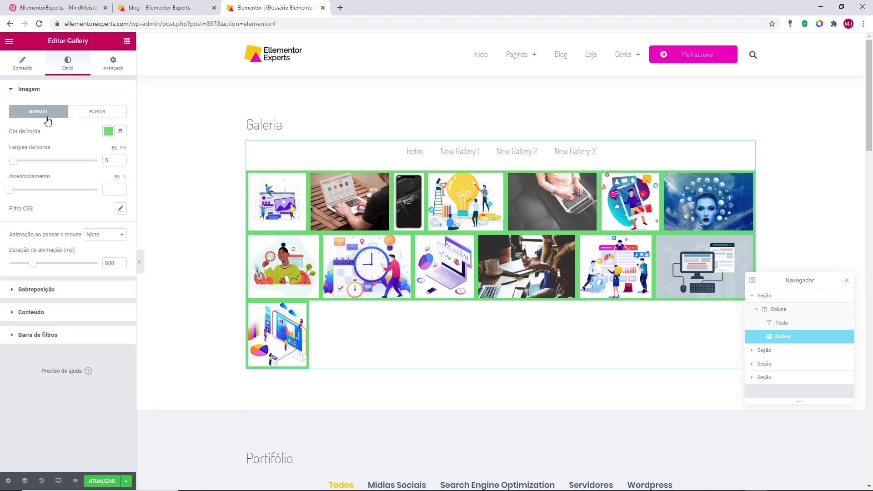
type("1")
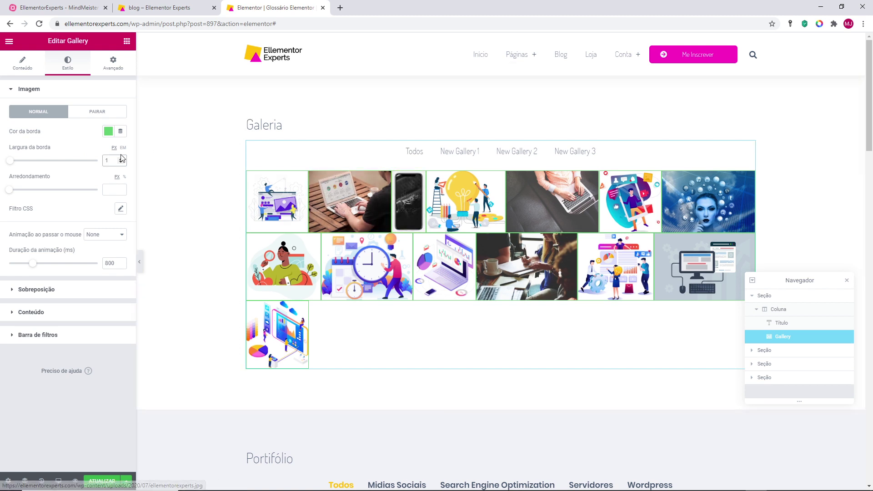
left_click_drag(110, 161, 97, 159)
type("2")
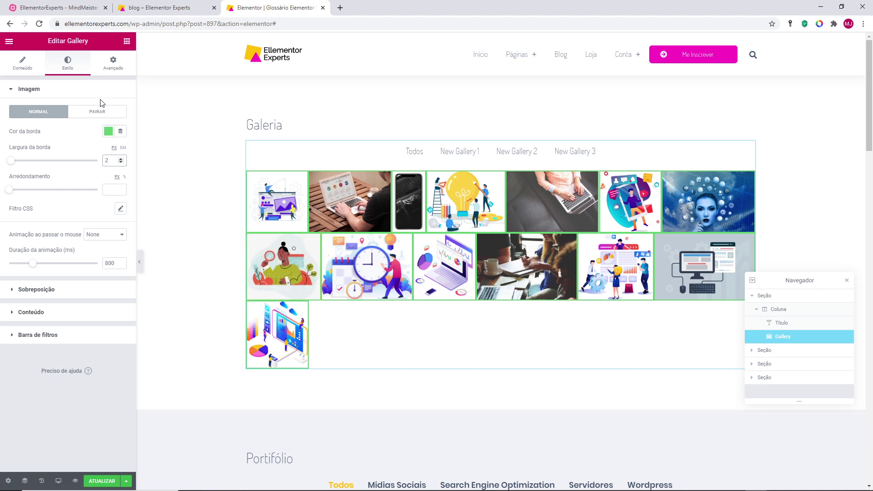
Step: Strongly reduce the saturation in the hover state's CSS filter and set the image hover animation to Move Up
left_click(93, 114)
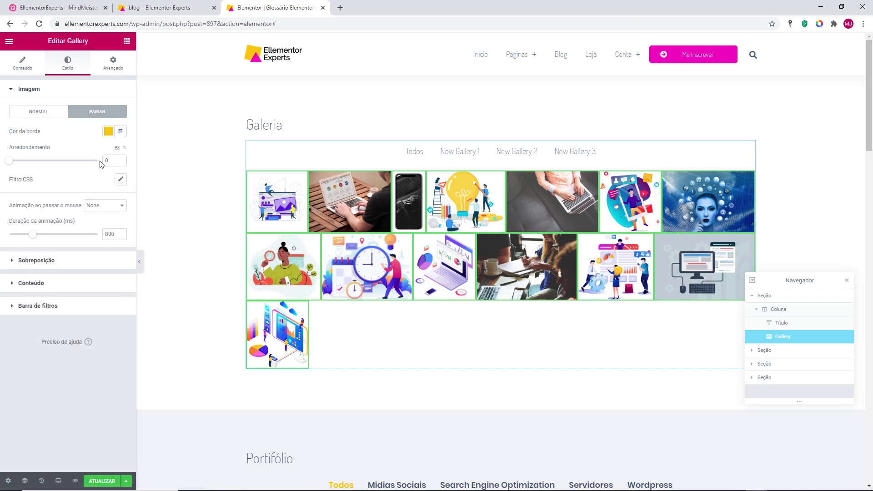
left_click(121, 180)
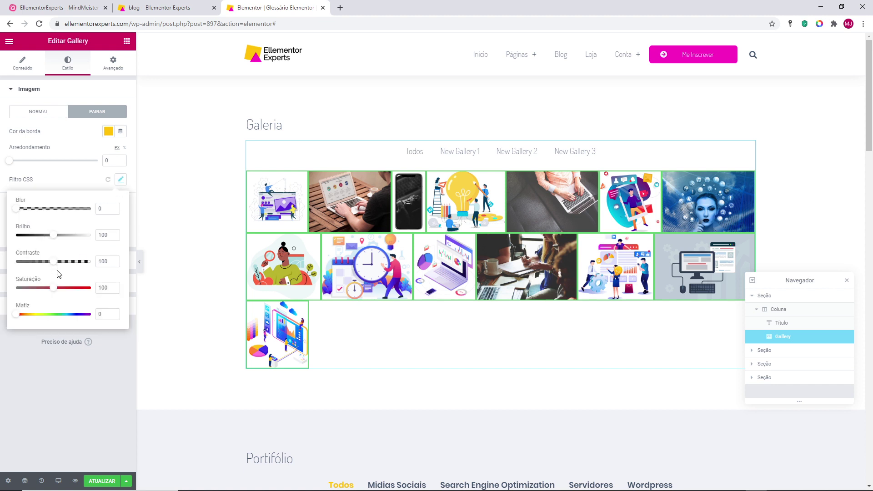
left_click_drag(55, 291, 21, 289)
left_click(65, 177)
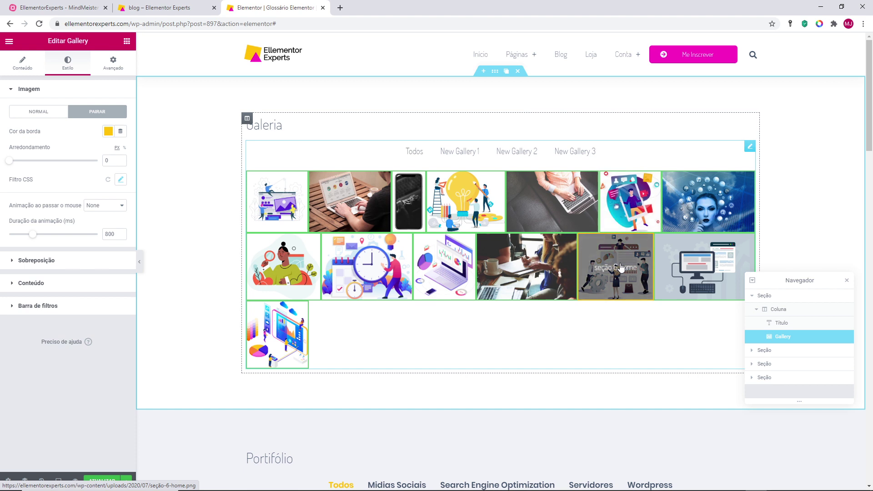
left_click(100, 207)
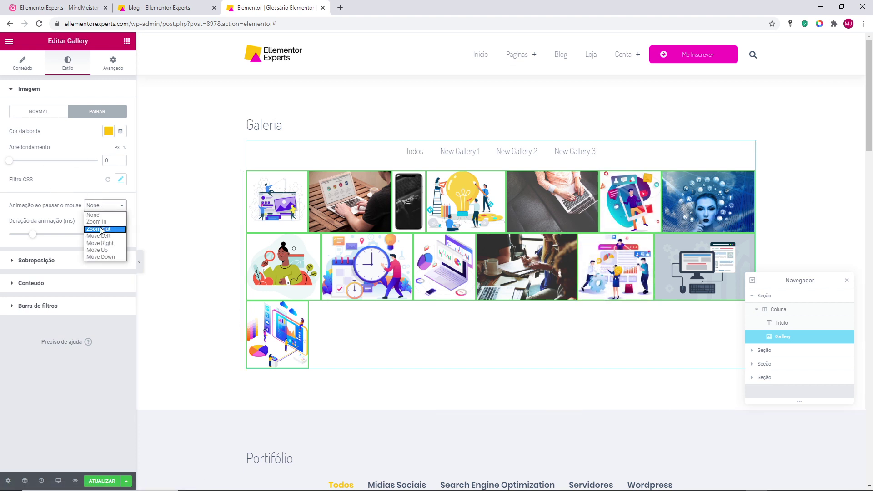
left_click(102, 251)
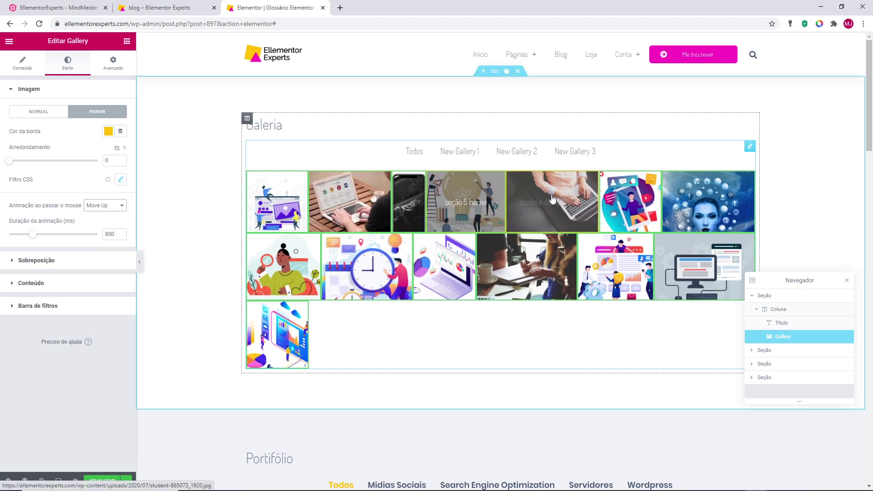
Step: Set the row height of the gallery's justified layout to 250
left_click(20, 64)
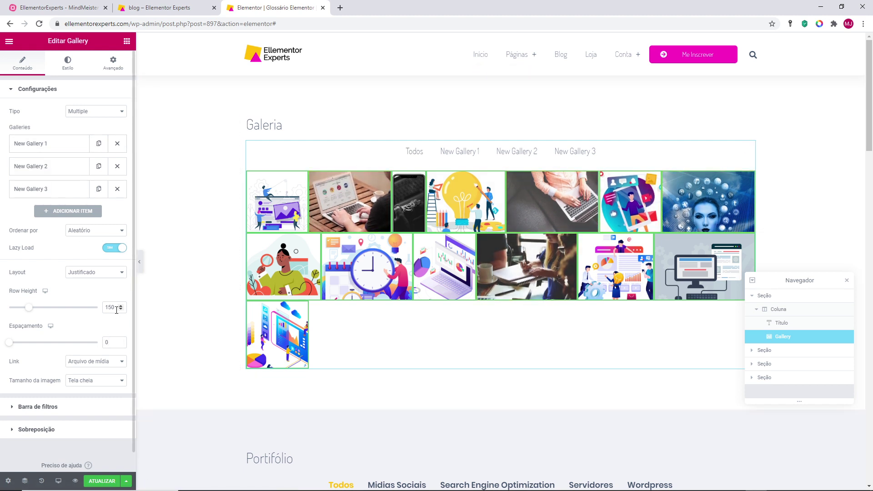
type("300")
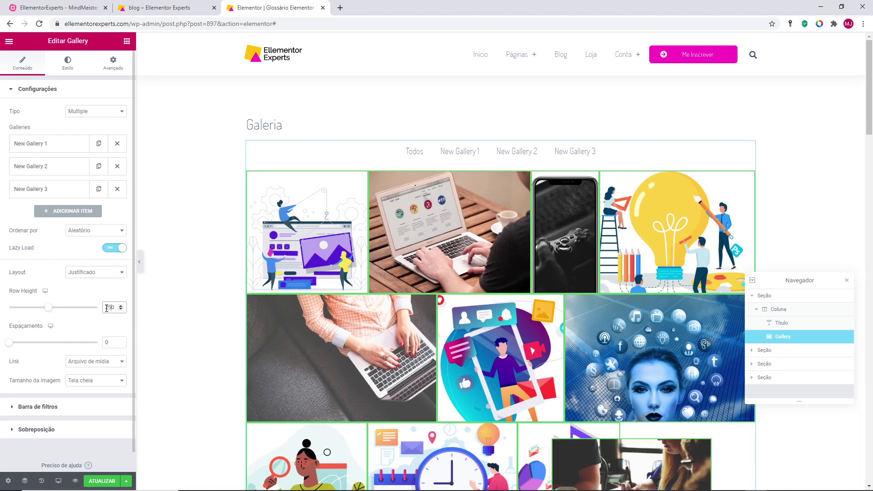
scroll(494, 279, "down", 2)
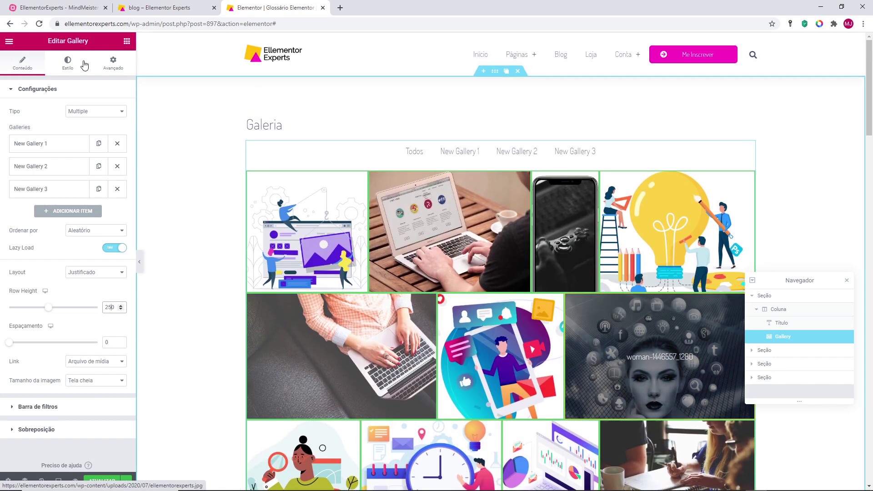
Step: Set the images' rounding to 0 for the normal state and clear the border width after trying 30 px
left_click(67, 62)
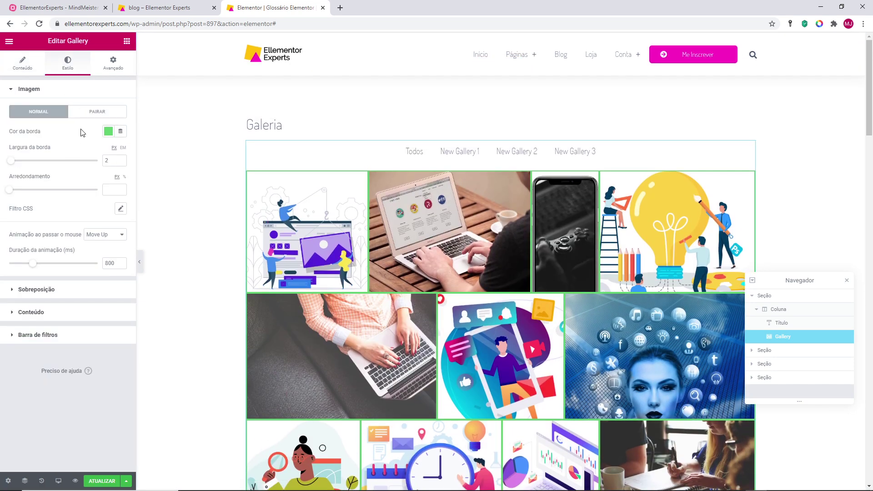
left_click(90, 116)
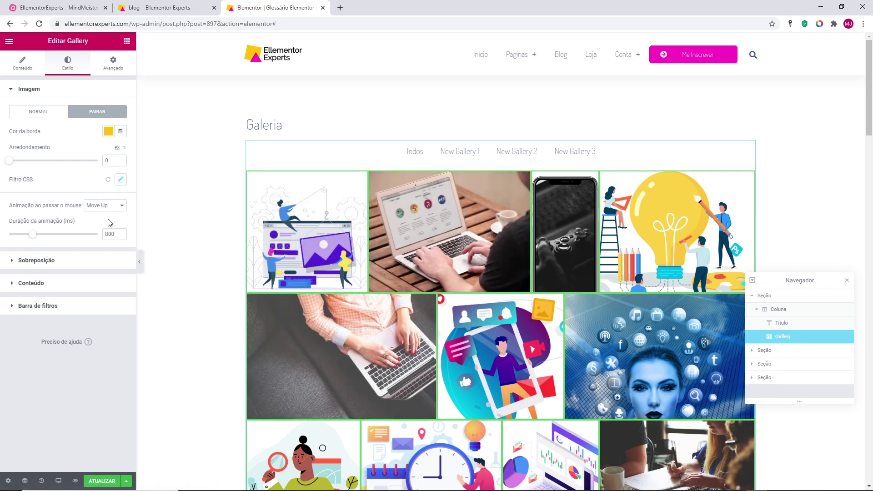
left_click(32, 115)
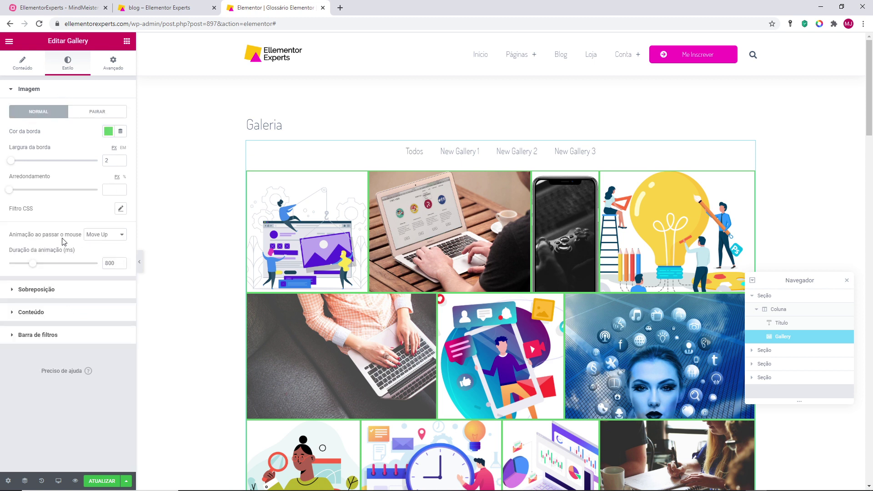
left_click(93, 116)
left_click(45, 112)
mouse_move(12, 191)
left_mouse_down()
mouse_move(127, 184)
mouse_move(1, 189)
left_mouse_up()
left_click_drag(13, 165, 35, 162)
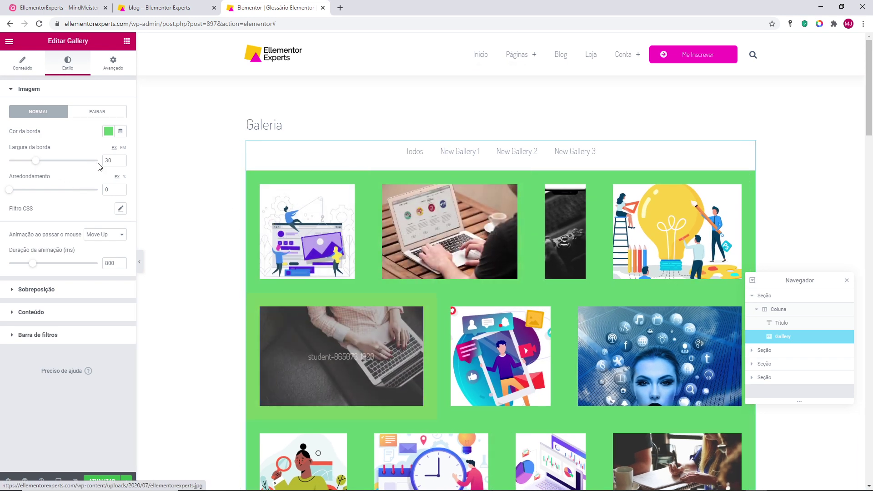
key("BackSpace")
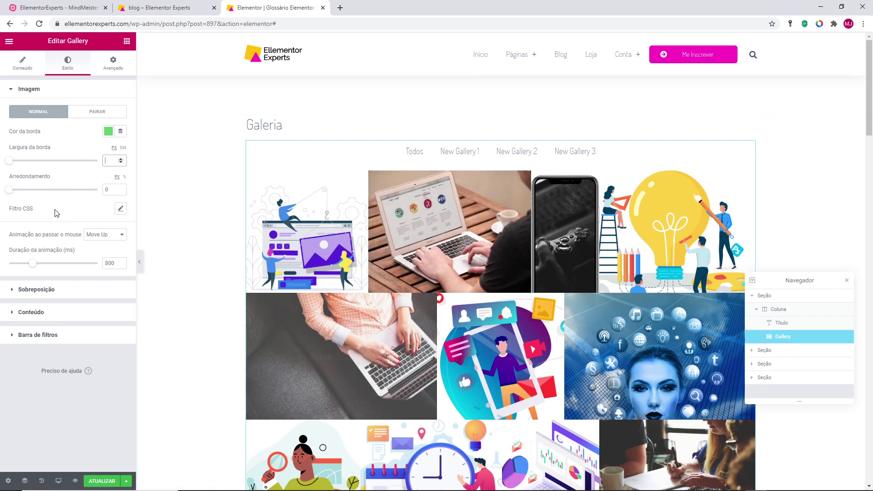
Step: Check the overlay's style settings and its background, title and description options in the gallery's content settings
left_click(52, 289)
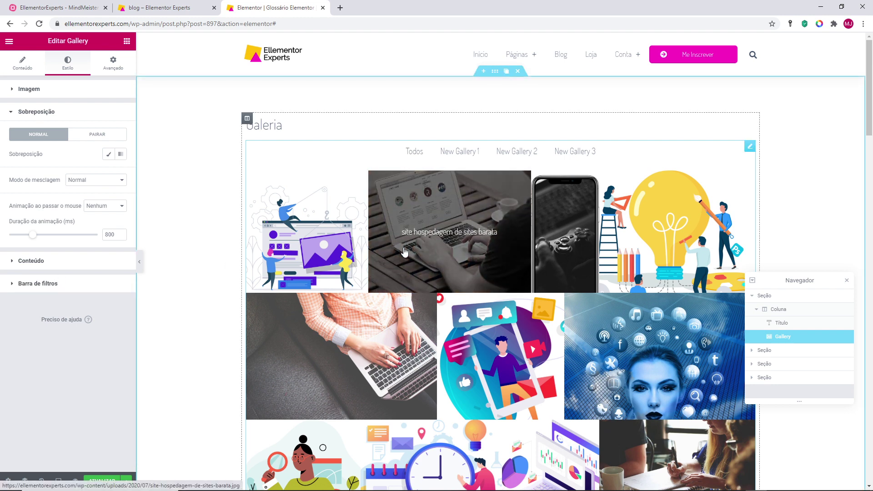
left_click(20, 89)
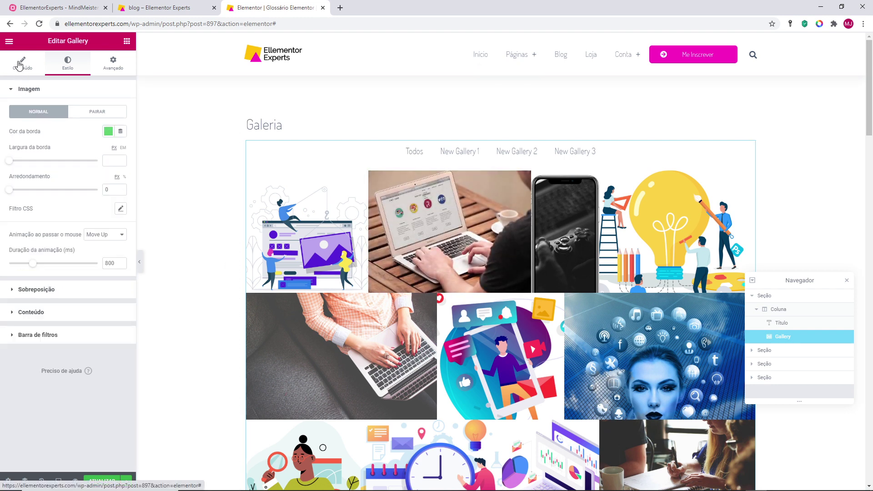
left_click(20, 66)
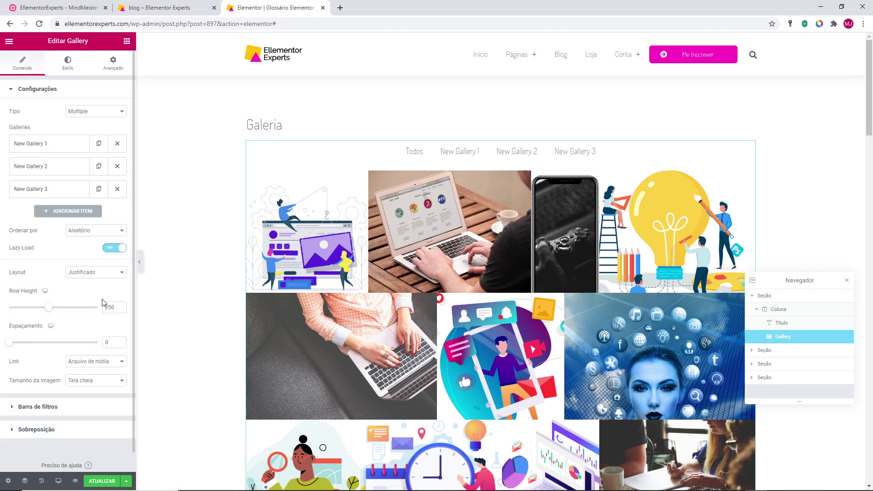
scroll(85, 344, "down", 1)
left_click(43, 410)
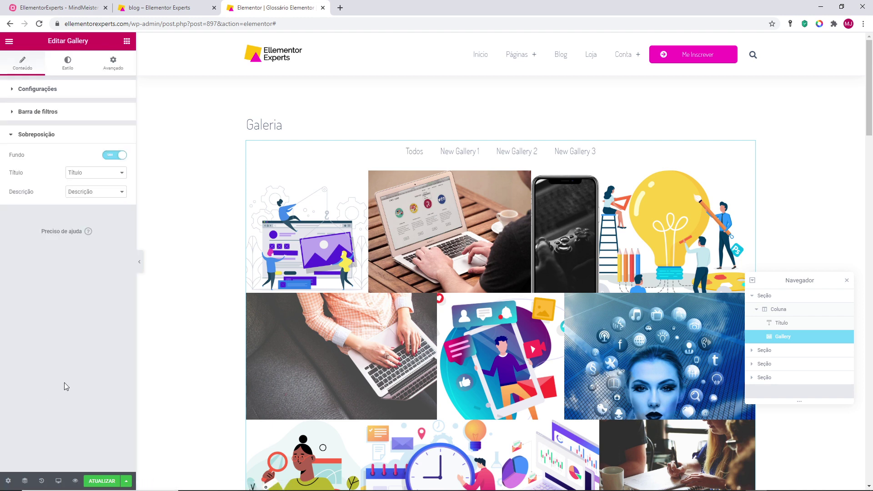
left_click(74, 64)
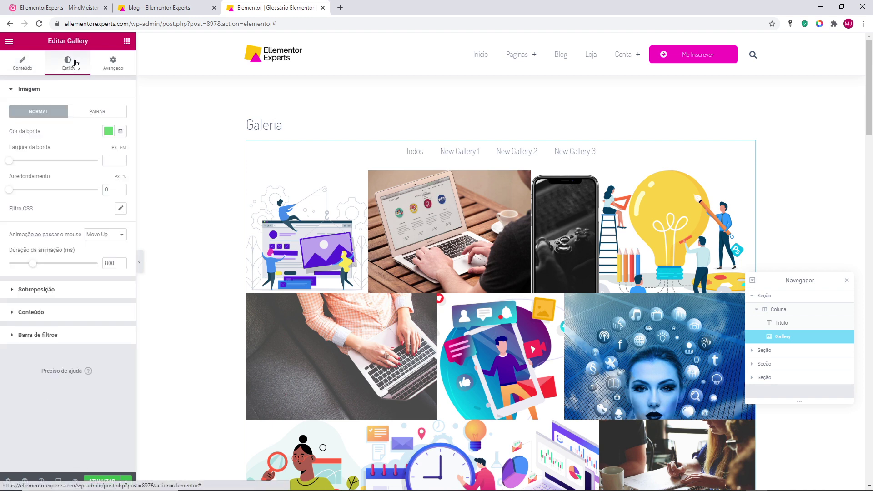
Step: Give the images a classic overlay for the normal state in semi-transparent yellow #FFC1074D
left_click(36, 289)
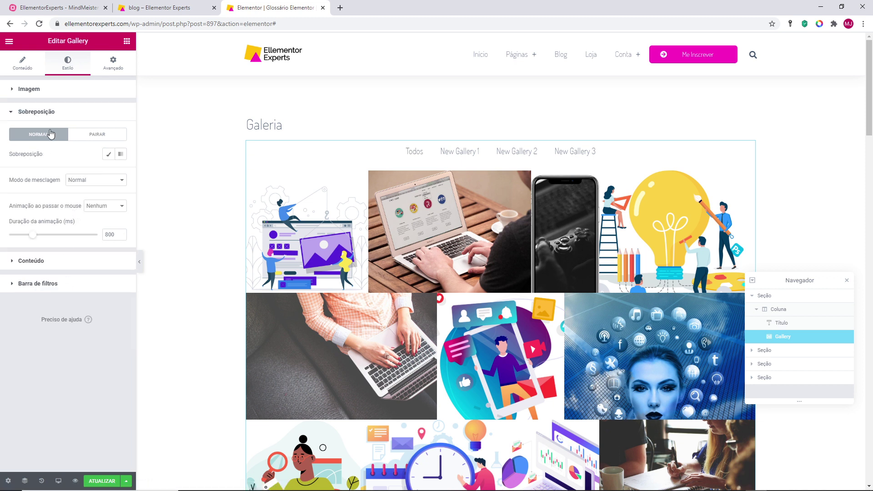
left_click(109, 155)
left_click(108, 173)
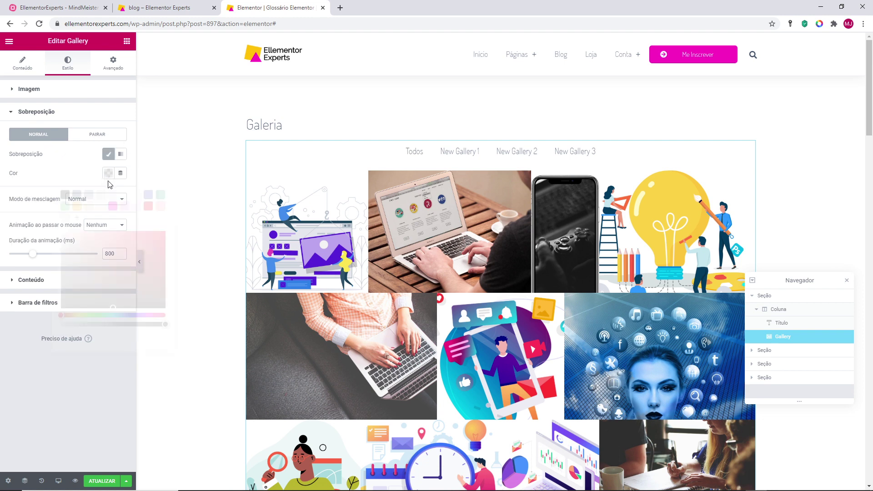
left_click(77, 207)
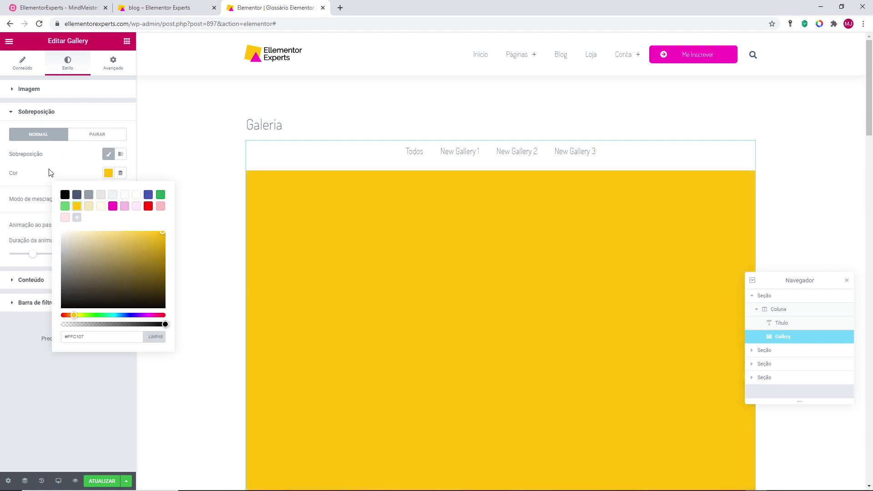
left_click(51, 173)
left_click(108, 172)
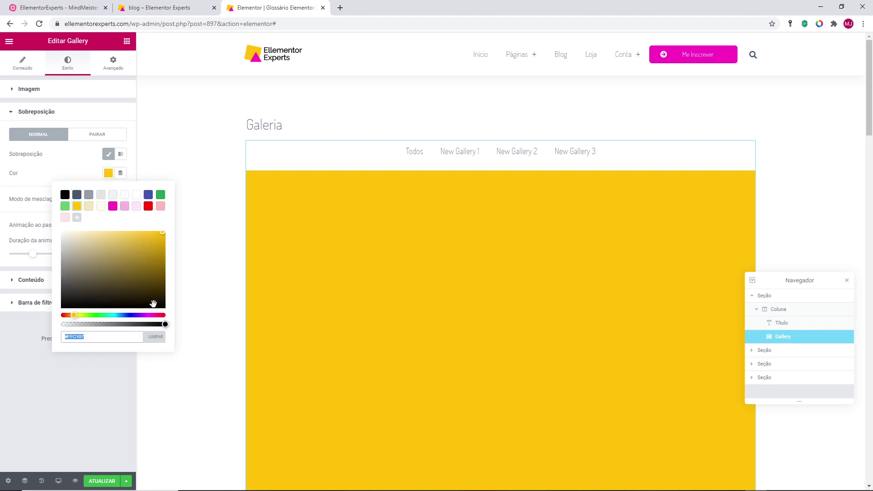
left_click_drag(165, 325, 91, 325)
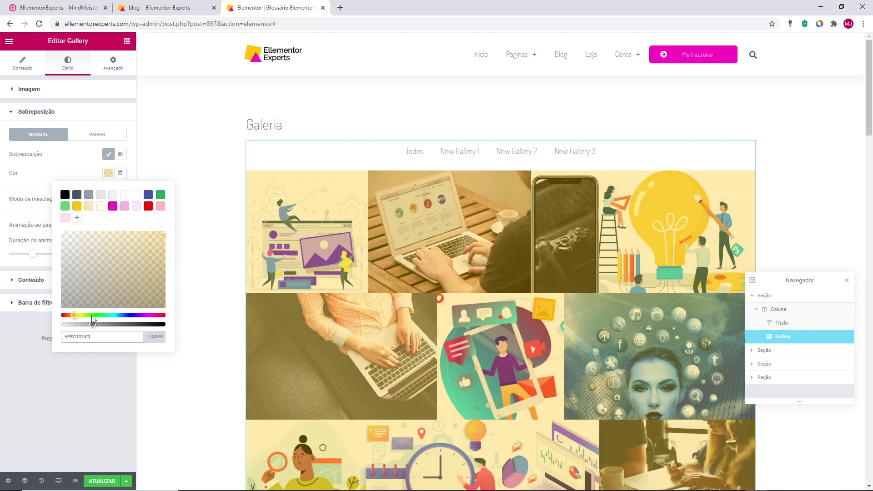
left_click(38, 178)
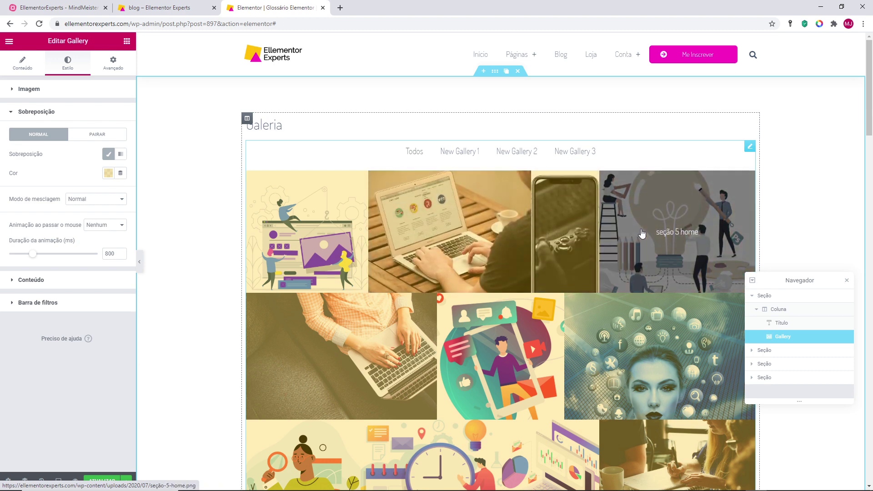
Step: Set the overlay colour for the hover state to slightly transparent magenta, rgba(254, 6, 191, 0.86)
left_click(101, 135)
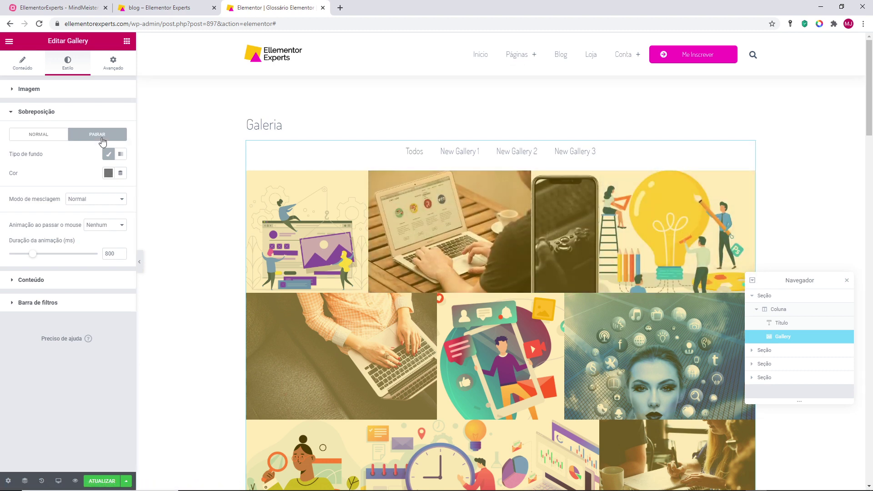
left_click(109, 174)
left_click(113, 206)
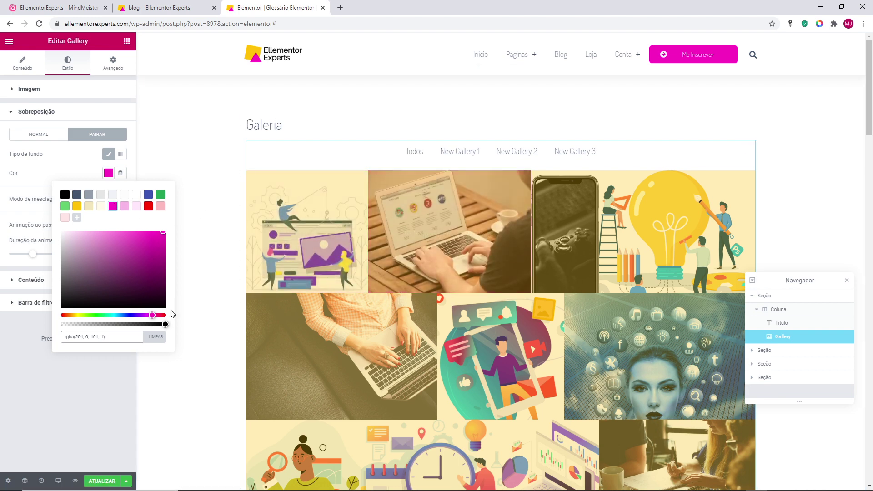
left_click_drag(165, 324, 150, 324)
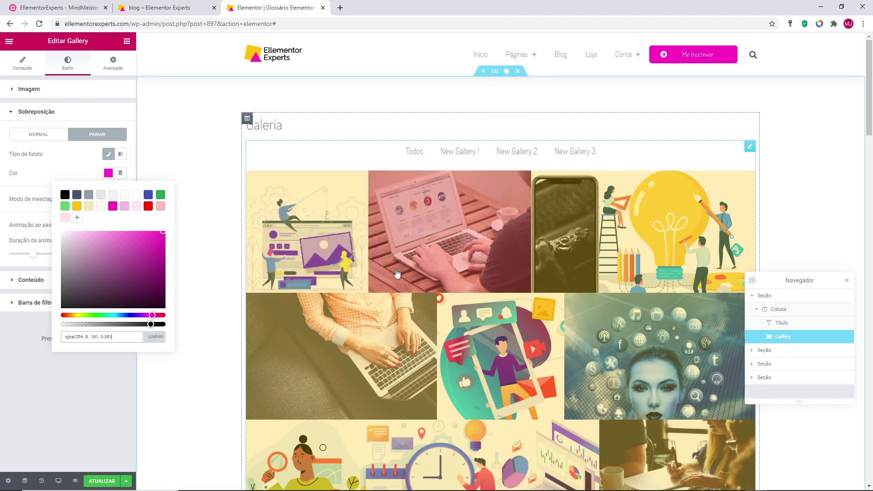
Step: Remove the classic yellow overlay from the images' normal state
left_click(38, 135)
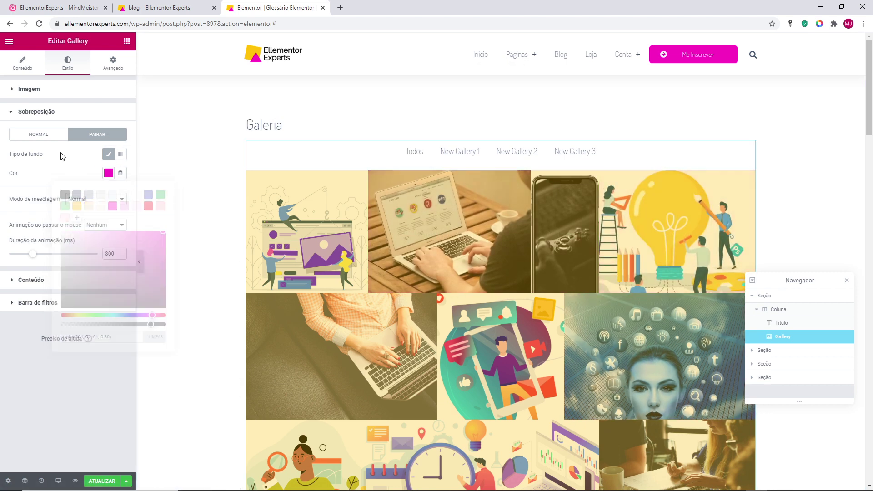
left_click(109, 172)
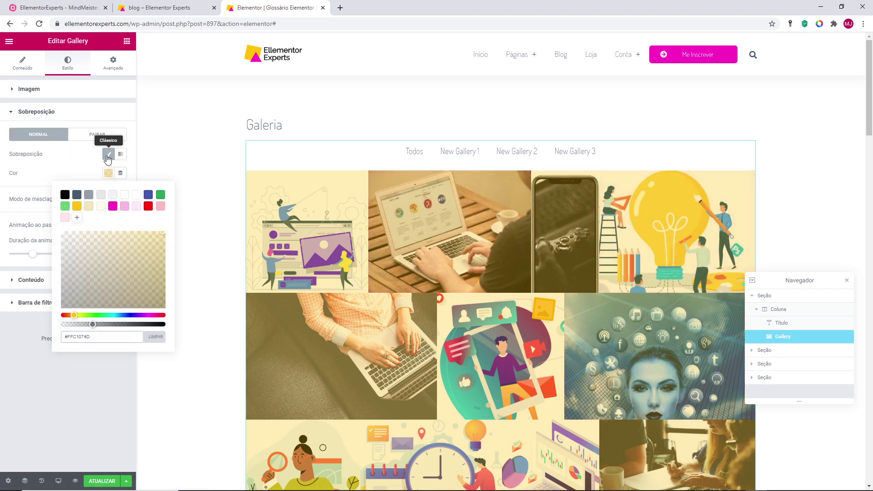
left_click(109, 154)
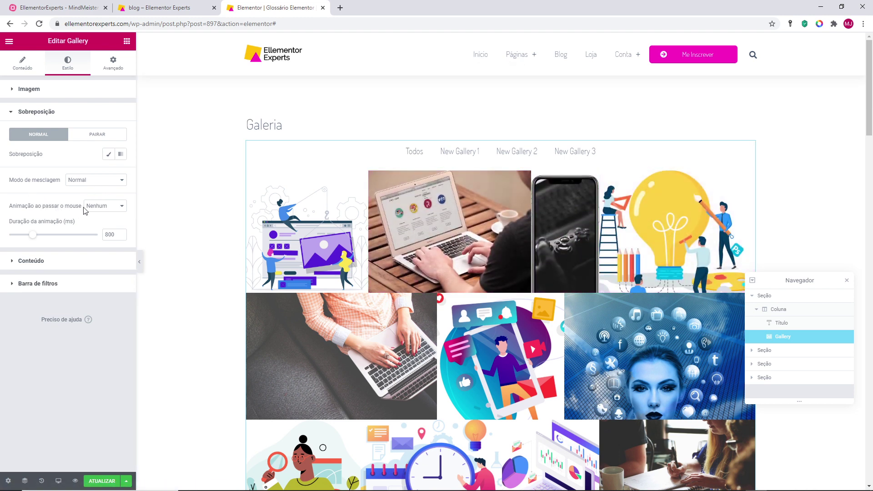
Step: Give the image overlay the entrance hover animation Zoom Out and the blend mode Multiply
left_click(100, 205)
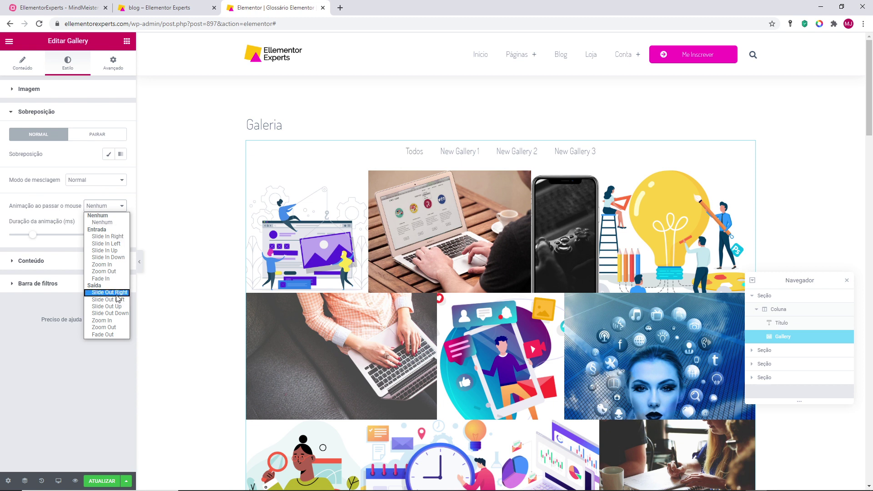
left_click(100, 272)
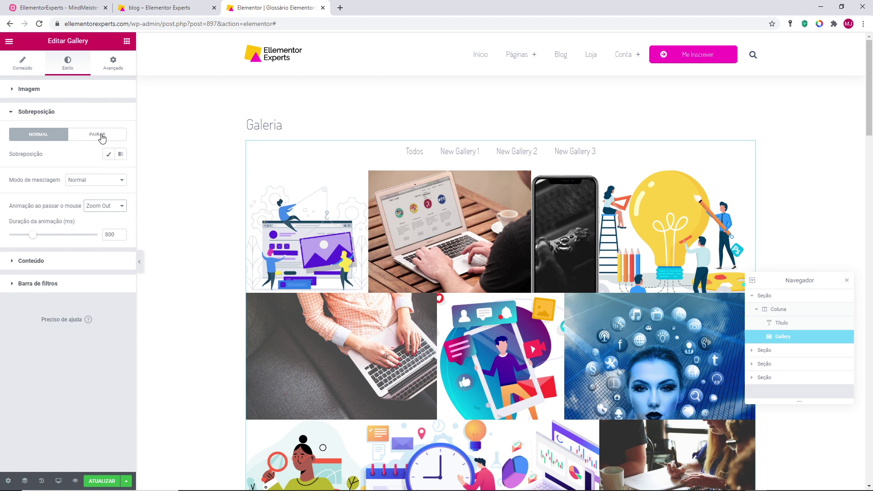
left_click(71, 181)
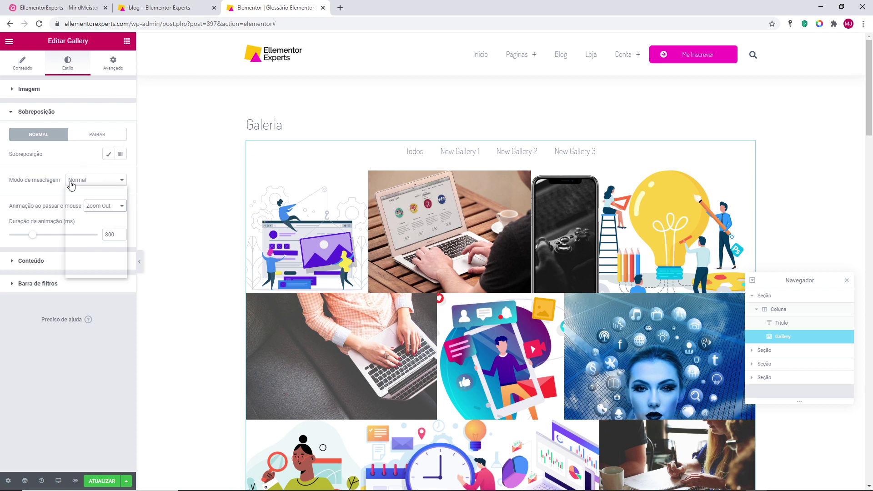
left_click(78, 197)
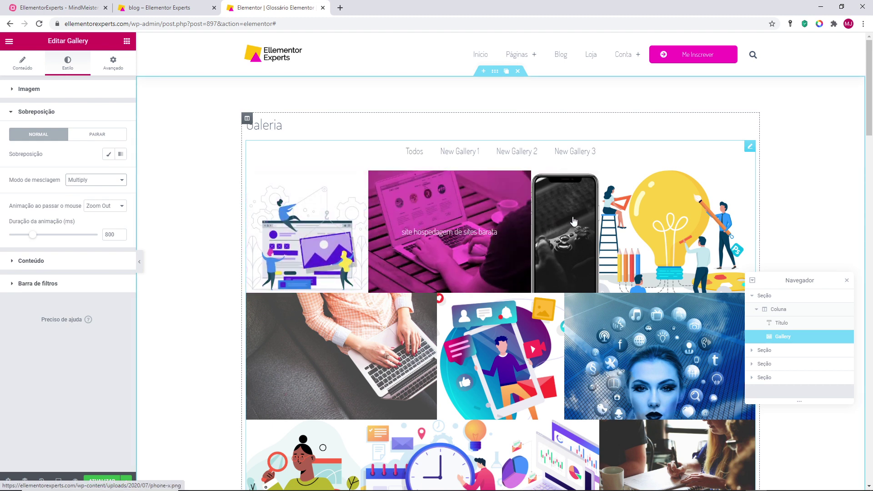
Step: Try the Screen blend mode on the overlay, restore Multiply, and set the overlay's hover animation to none (Nenhum)
key("Down")
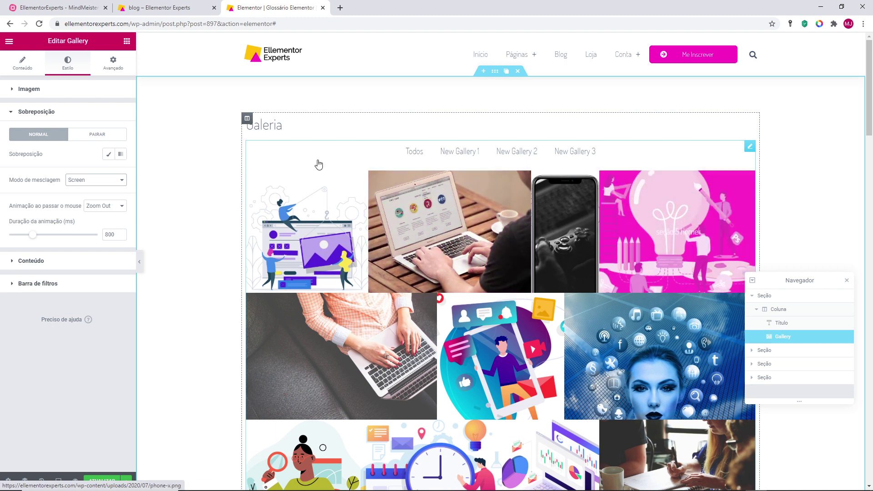
left_click(78, 181)
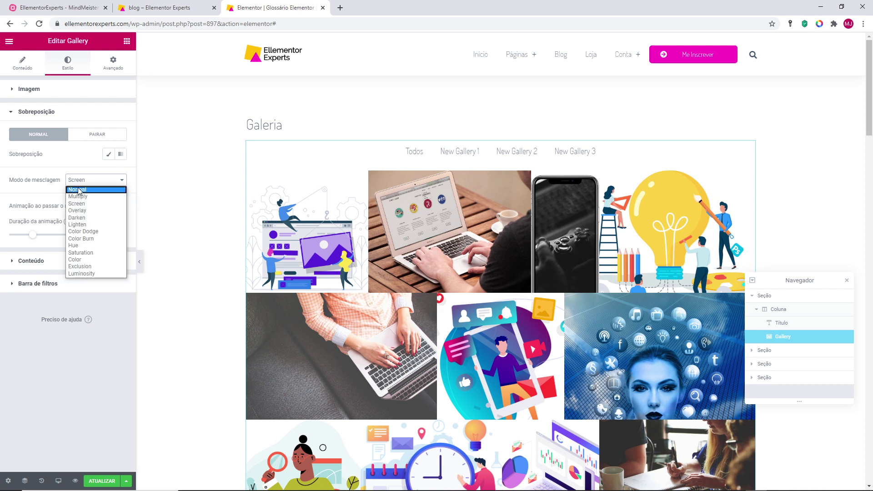
left_click(78, 196)
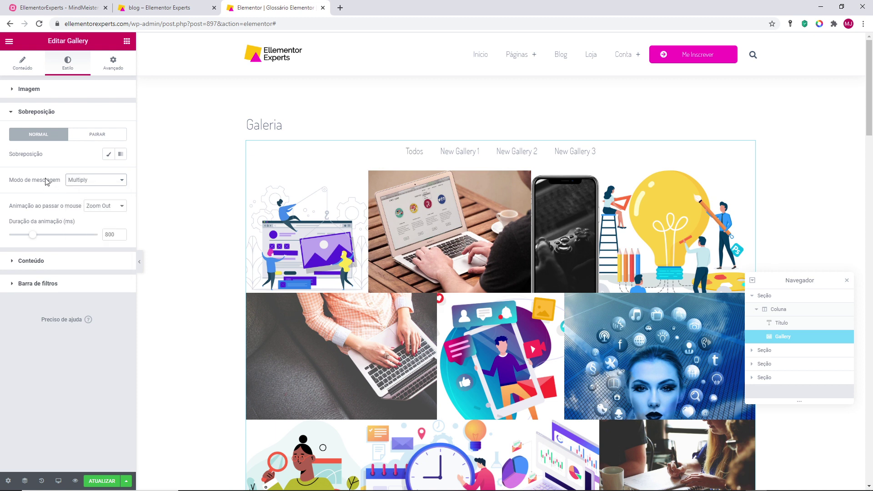
left_click(101, 209)
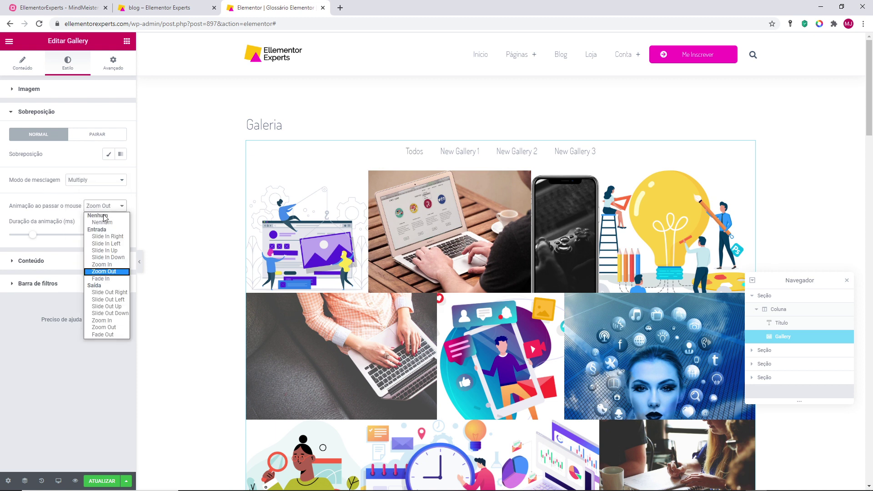
left_click(110, 226)
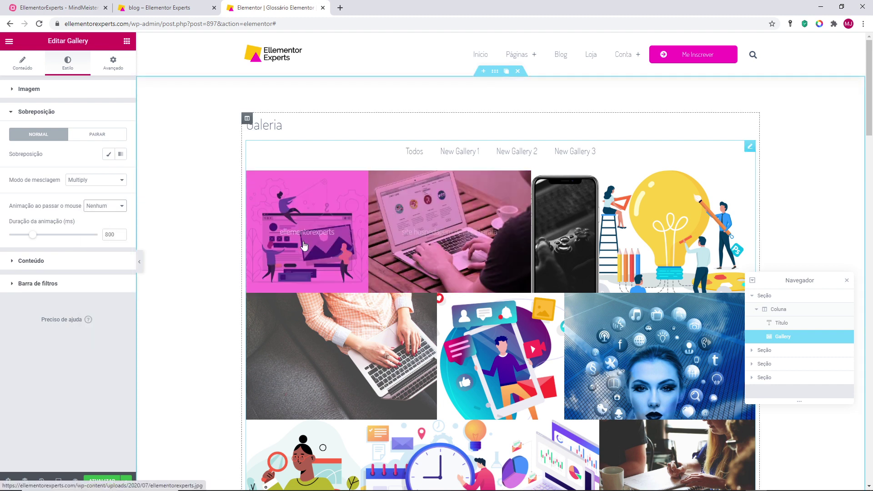
Step: Try the bottom and top vertical positions for the overlay content and settle on the middle with centred alignment
left_click(27, 262)
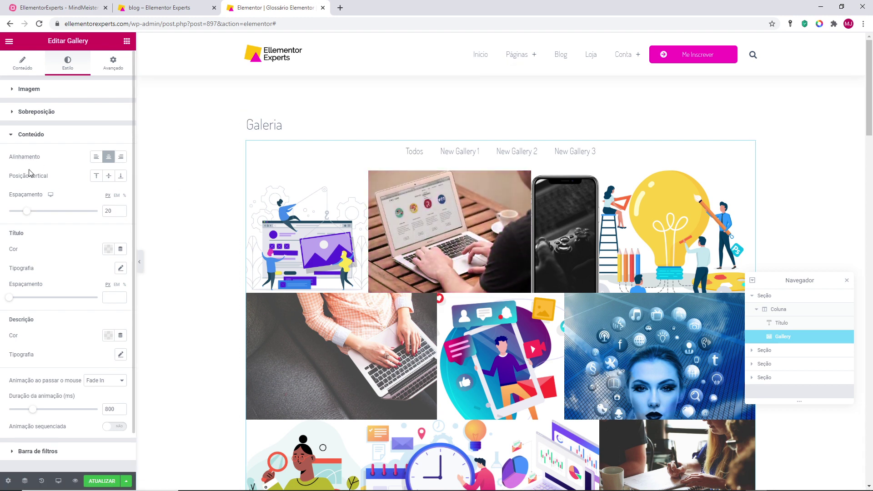
left_click(120, 177)
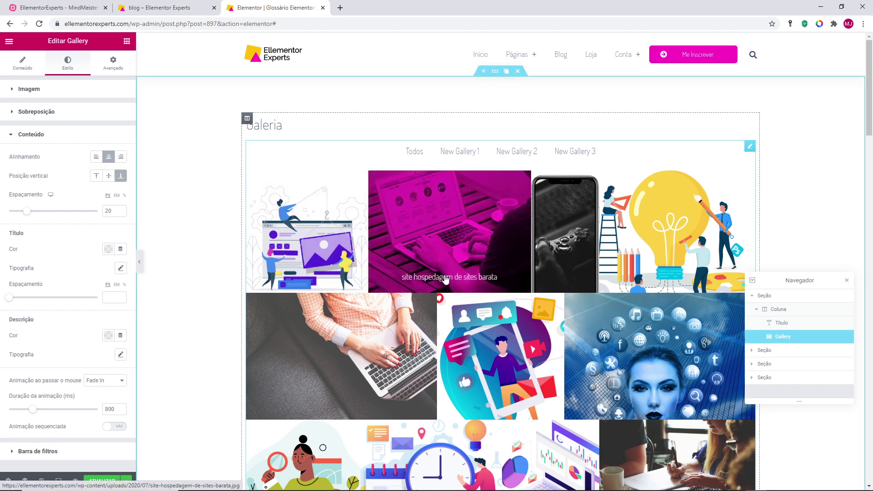
left_click(108, 175)
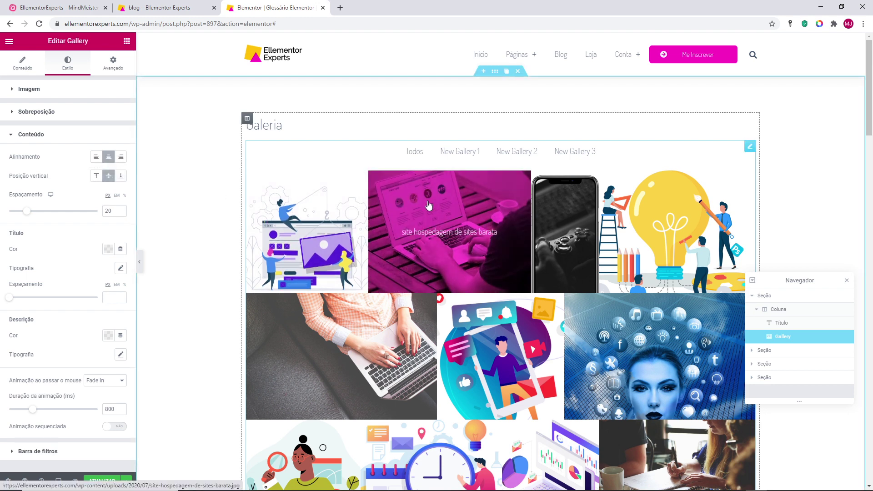
left_click(96, 176)
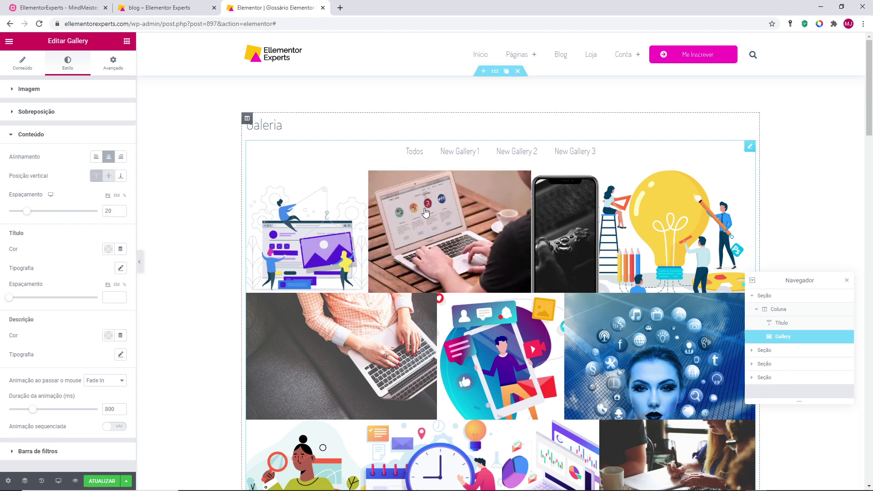
left_click(108, 175)
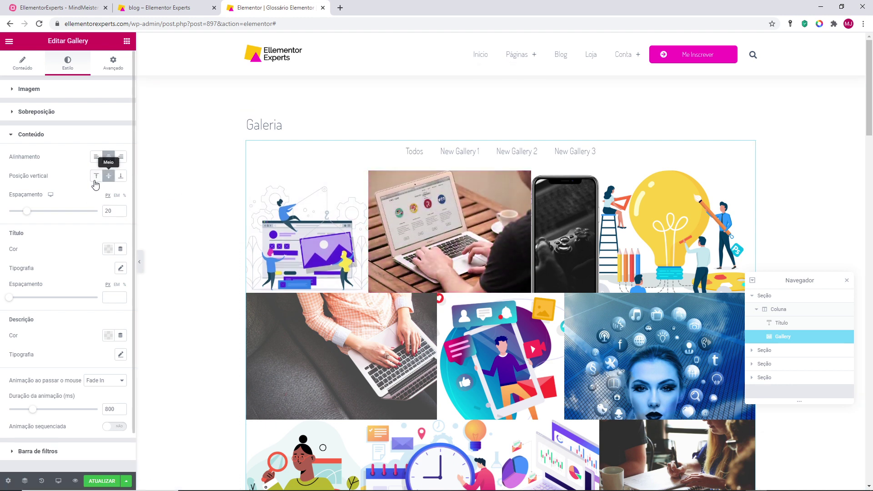
left_click(108, 156)
Step: Set the font family of the overlay title to Poppins
left_click(121, 269)
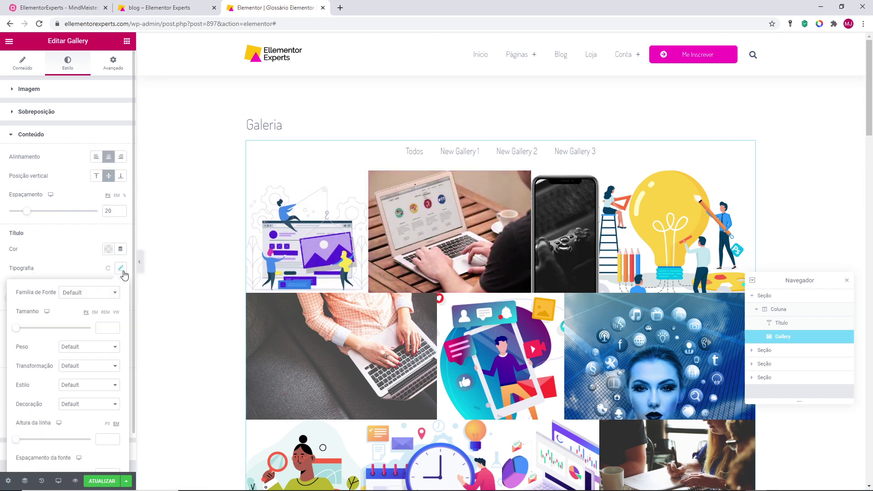
left_click(86, 294)
type("popp")
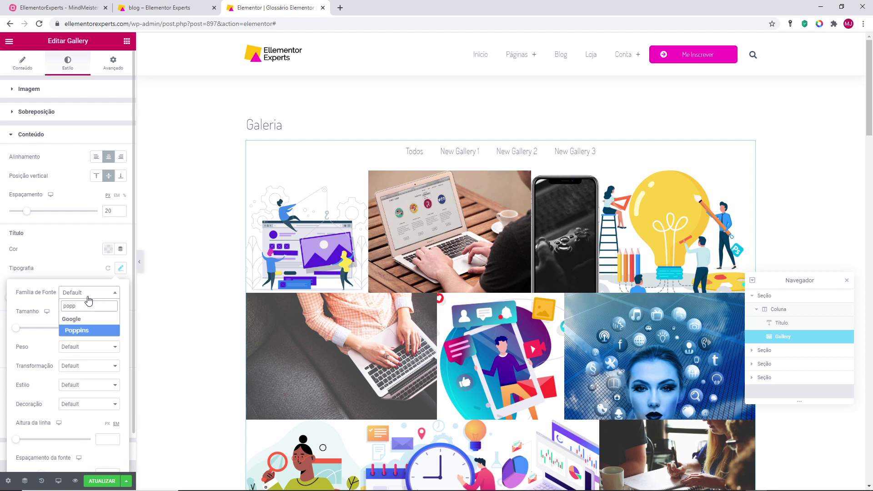
key("Return")
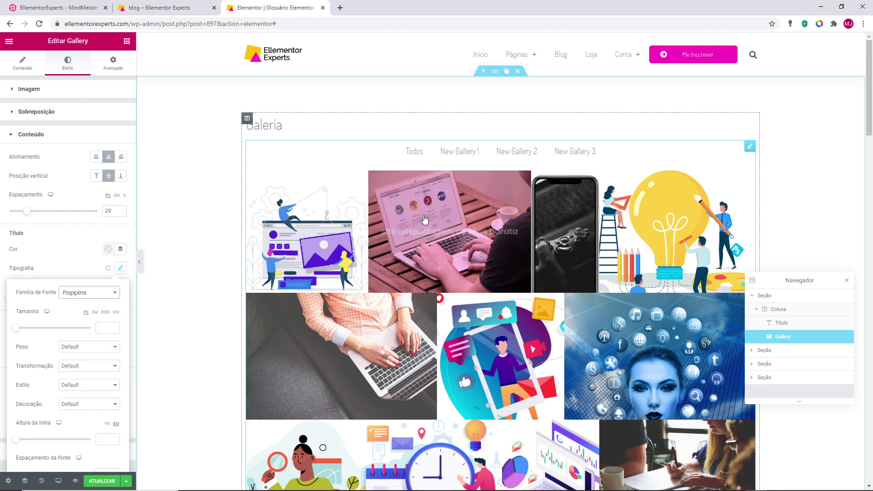
left_click(89, 266)
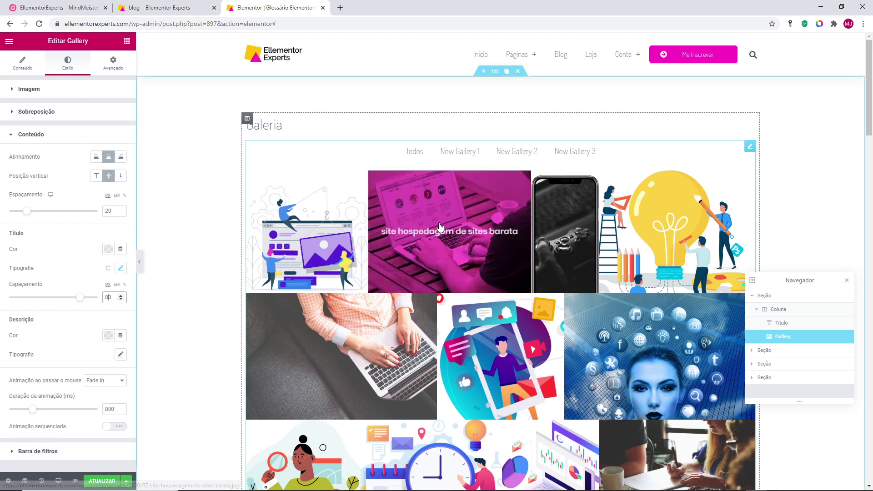
Step: Try a spacing of 100 px for the overlay title and clear the value
left_click_drag(80, 298, 101, 298)
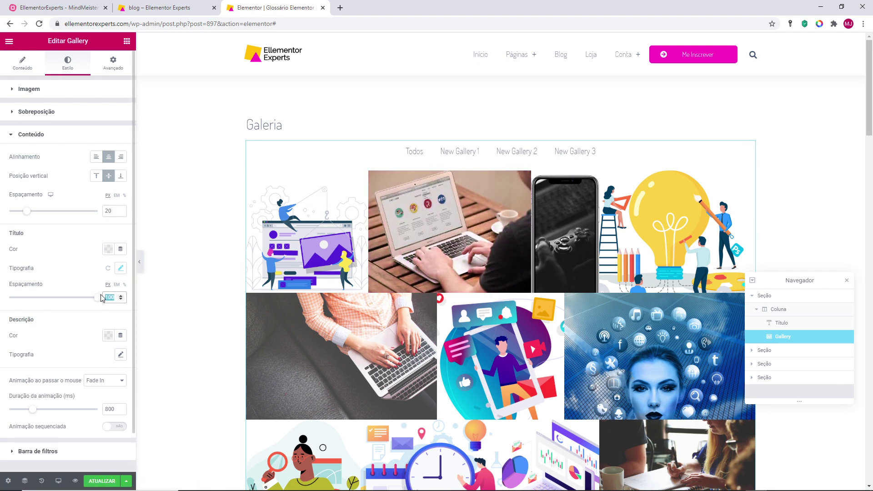
key("BackSpace")
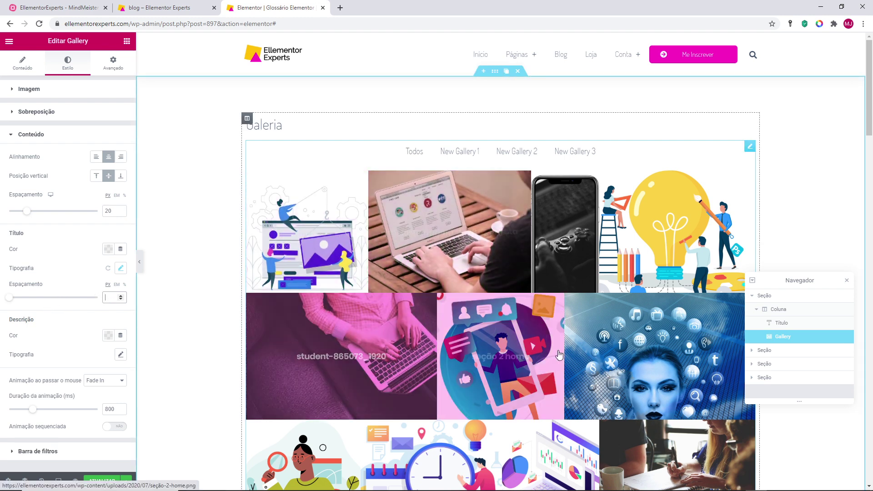
Step: Set the font family of the gallery's filter bar to Poppins in its normal state
scroll(55, 341, "down", 1)
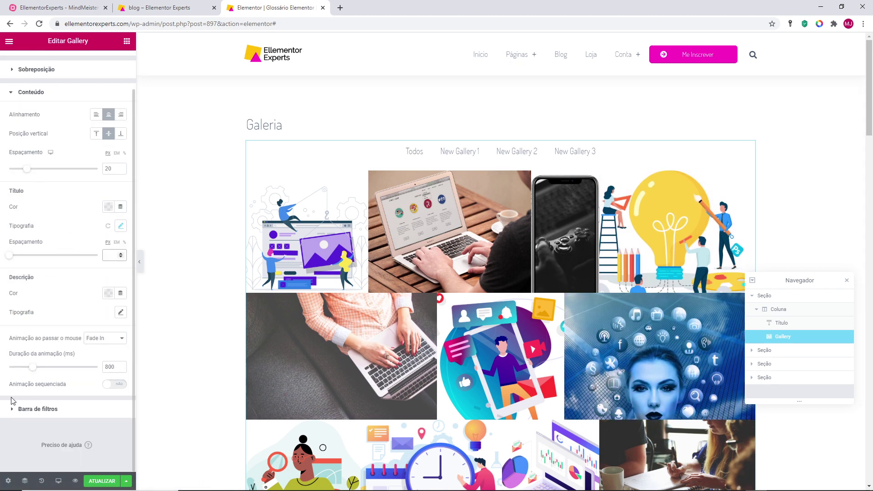
left_click(14, 408)
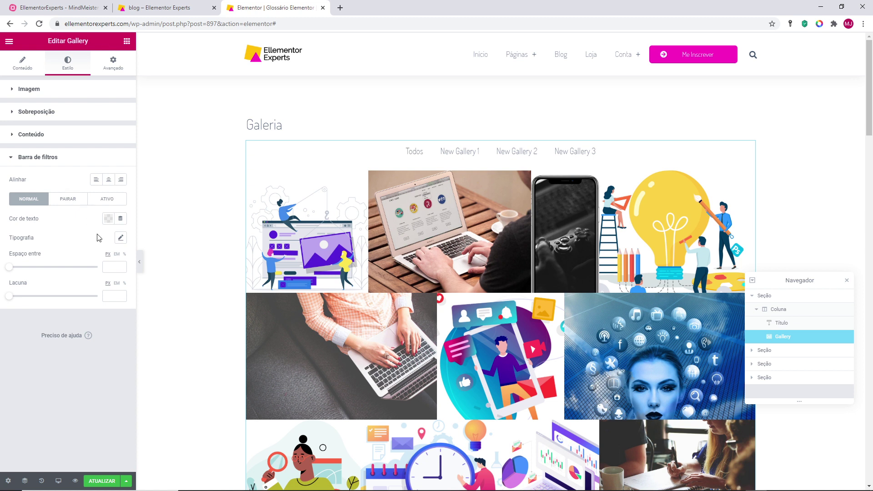
left_click(121, 237)
left_click(97, 263)
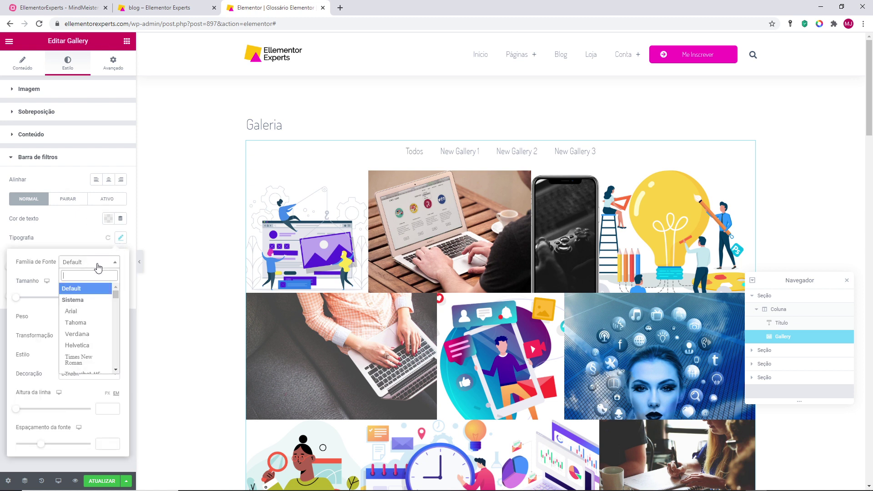
type("popp")
key("Return")
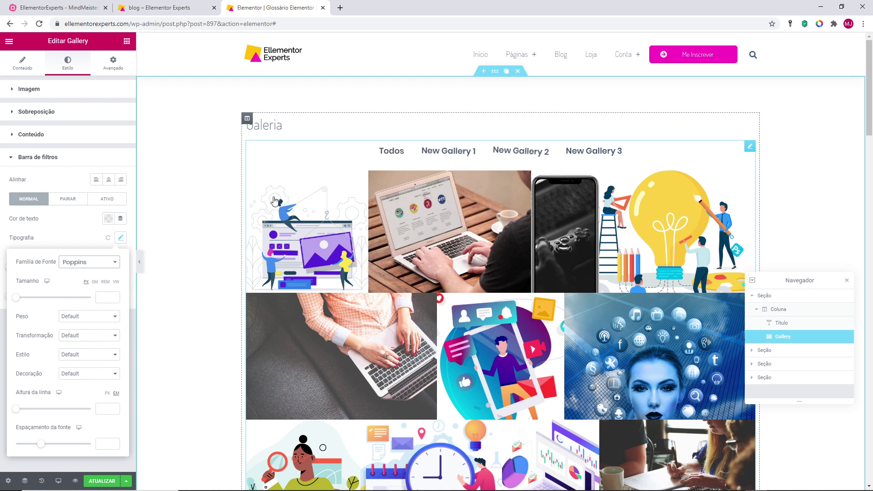
left_click(84, 237)
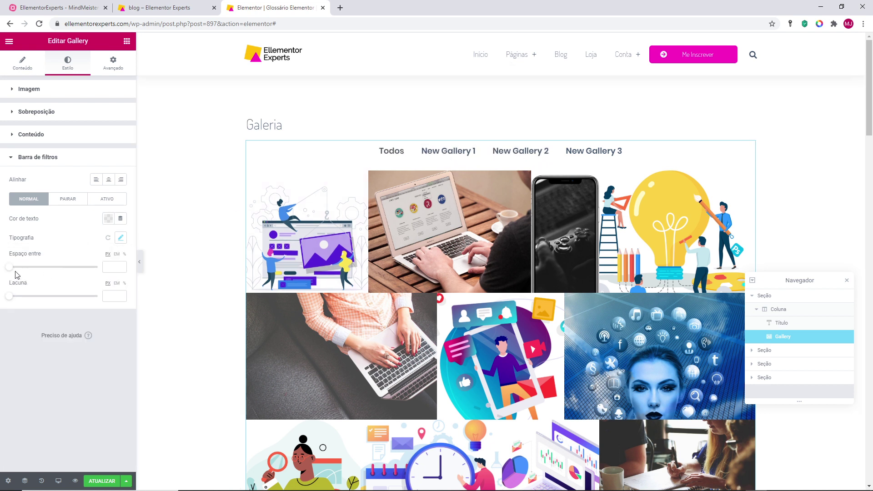
Step: Set the filter bar's space between items to 10 px and its gap above the images to 40 px
left_click_drag(13, 271, 48, 297)
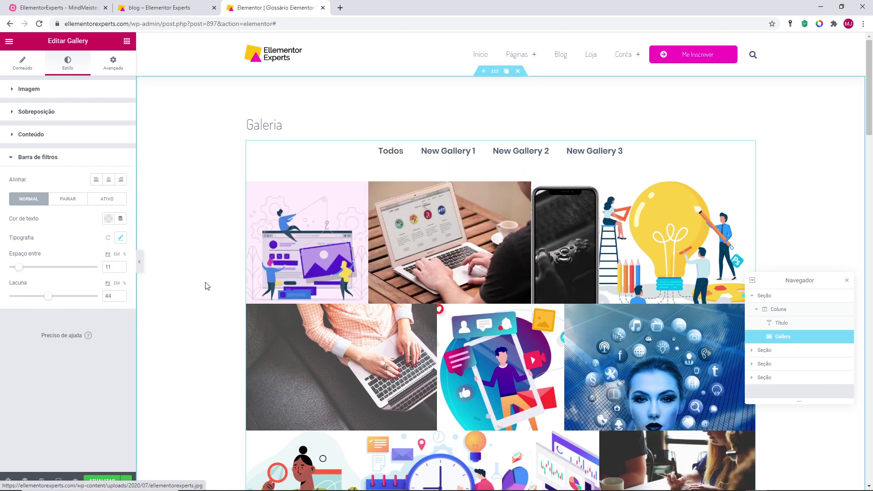
type("40")
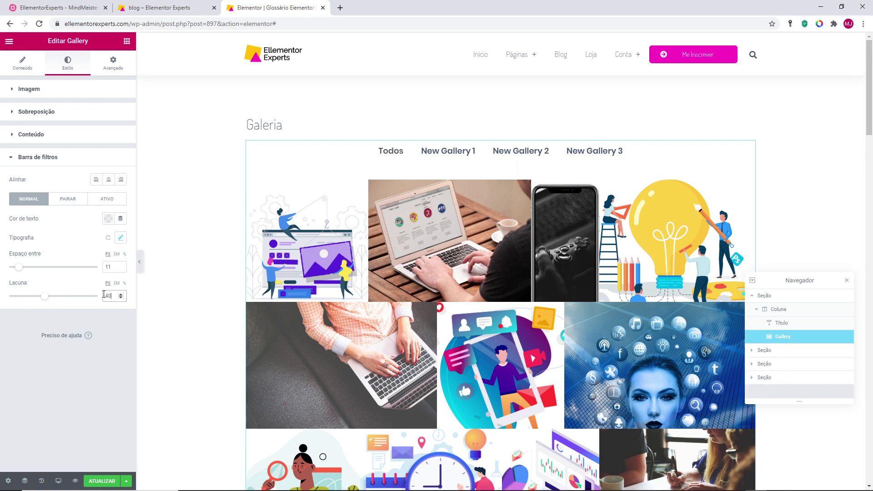
left_click_drag(113, 269, 104, 267)
type("10")
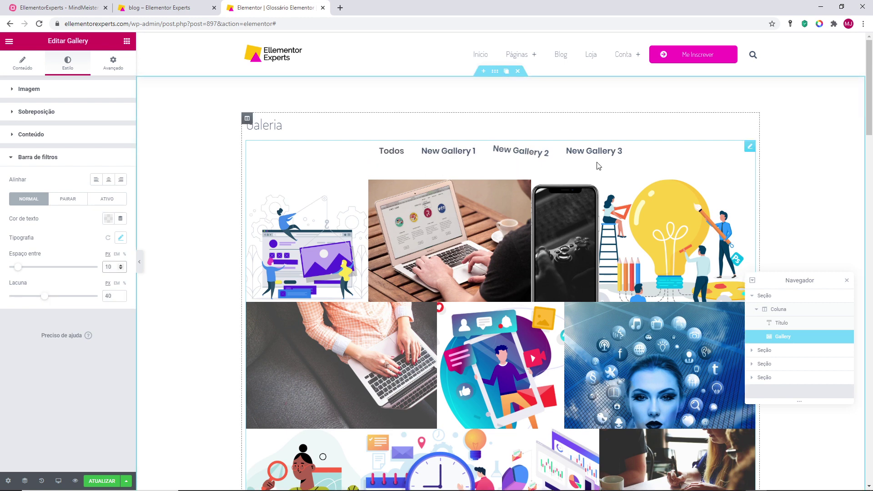
Step: Set the gallery's row height to 200 in its content settings
left_click(20, 63)
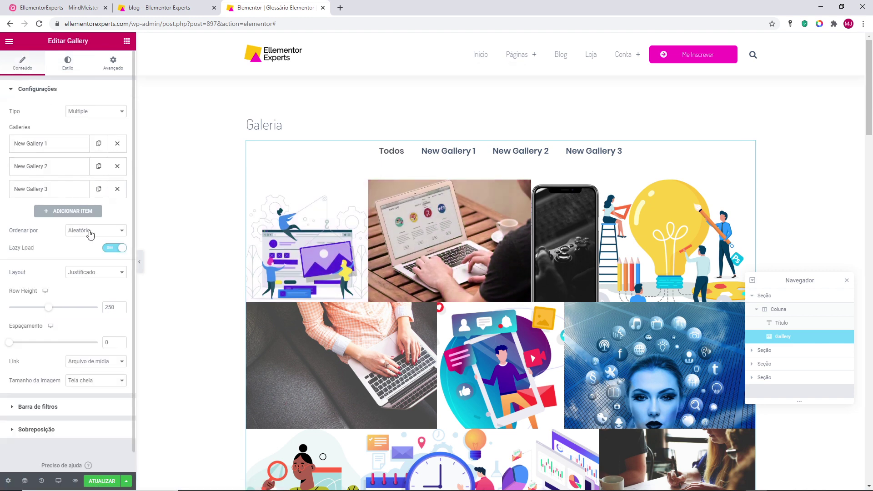
left_click(110, 308)
key("BackSpace")
type("0")
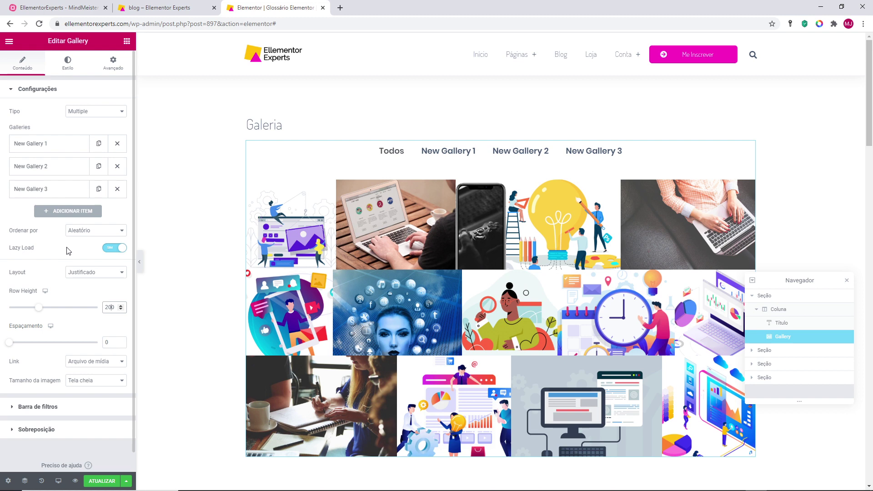
Step: Switch the gallery type to Individual and remove the dynamic post image attachments source
left_click(80, 111)
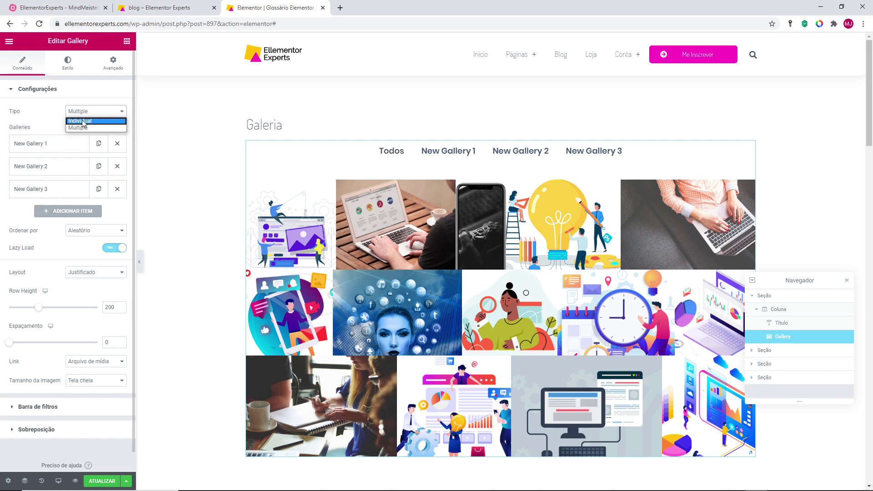
left_click(84, 121)
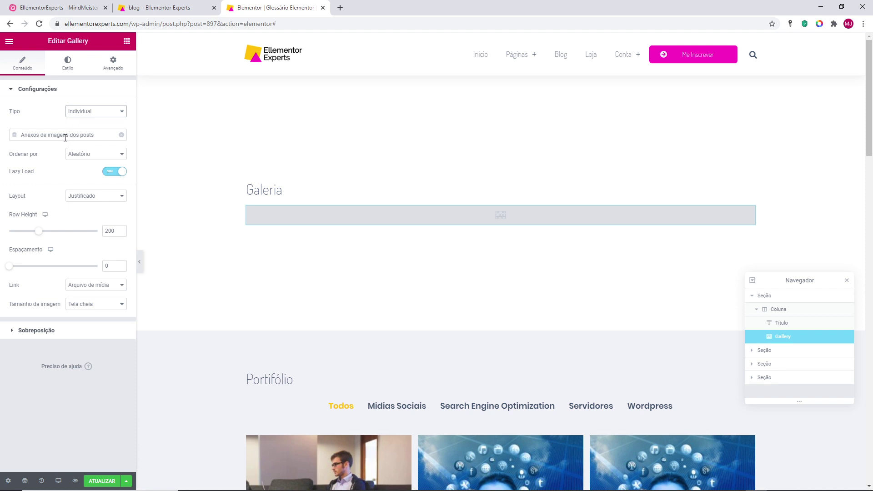
left_click(121, 135)
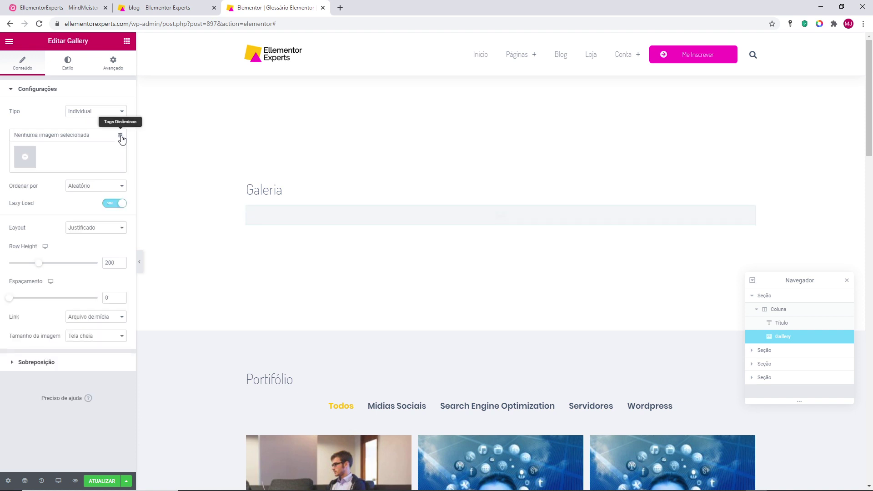
Step: Create the individual gallery from seven consecutive media library images, from the black socks through the dark shoe sole, and insert it
left_click(24, 157)
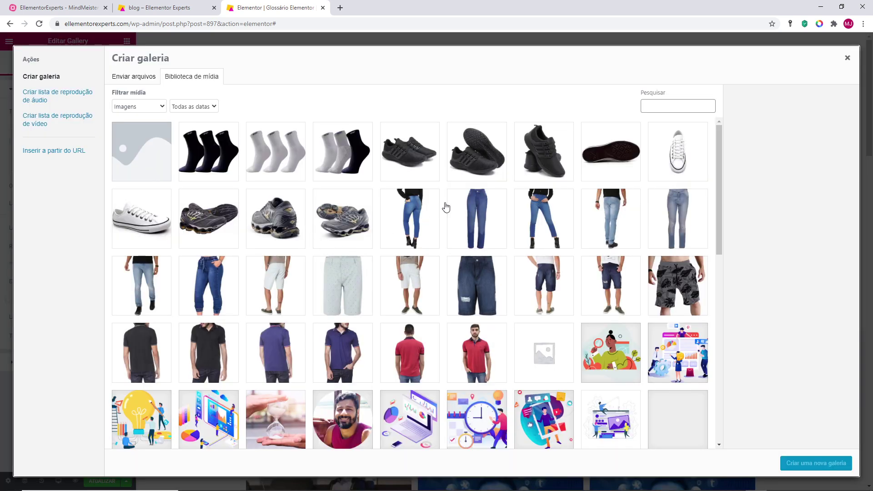
left_click(217, 159)
left_click(626, 161, "shift")
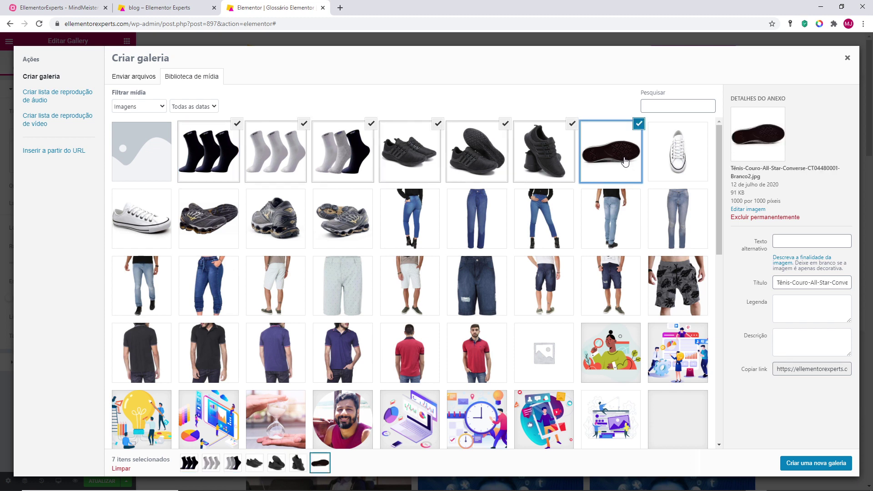
left_click(825, 467)
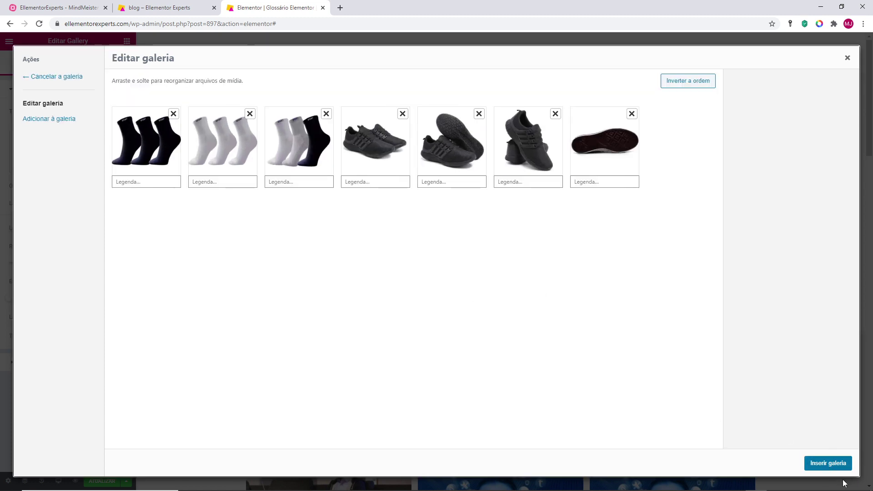
left_click(833, 466)
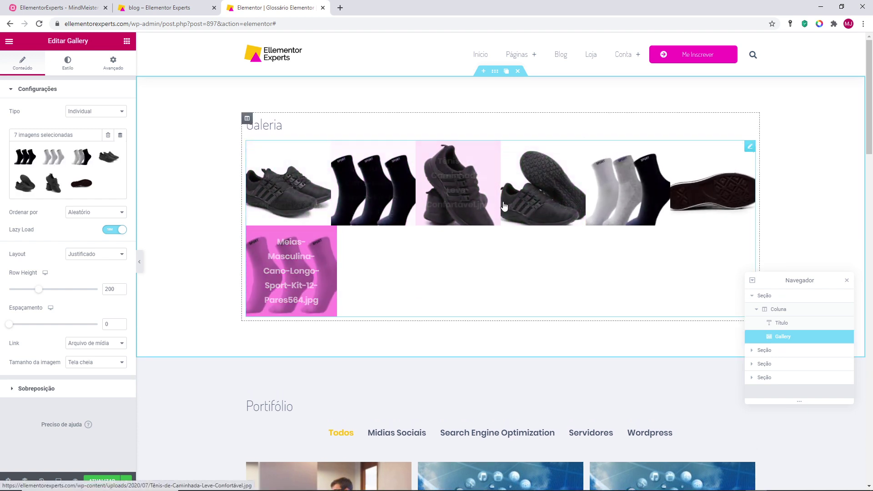
Step: Switch the gallery type back to Multiple and update the page
left_click(81, 112)
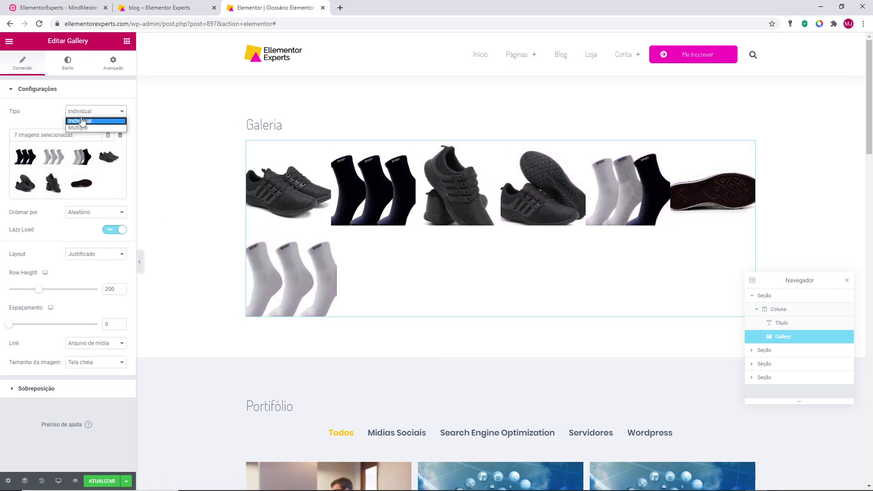
left_click(82, 128)
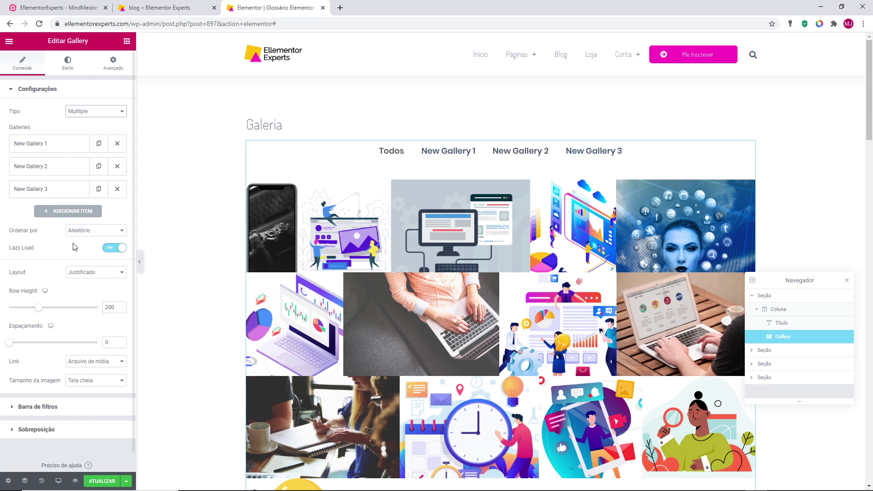
left_click(100, 481)
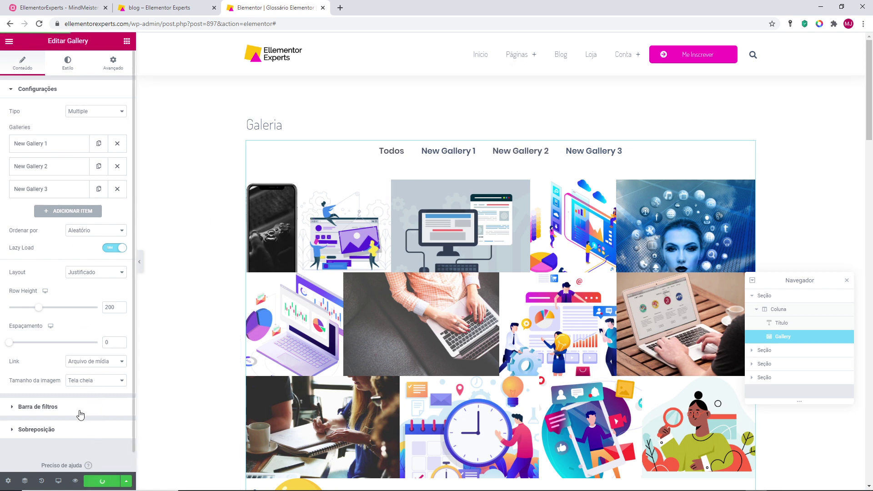
left_click(110, 68)
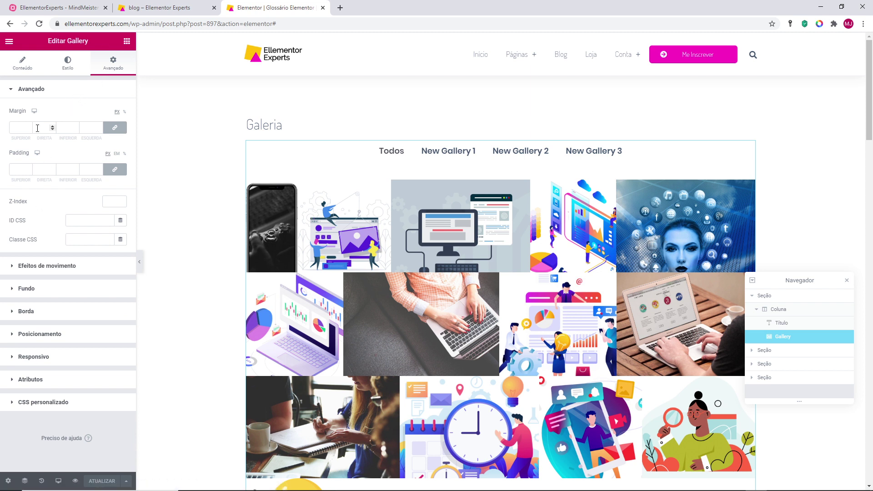
left_click(25, 91)
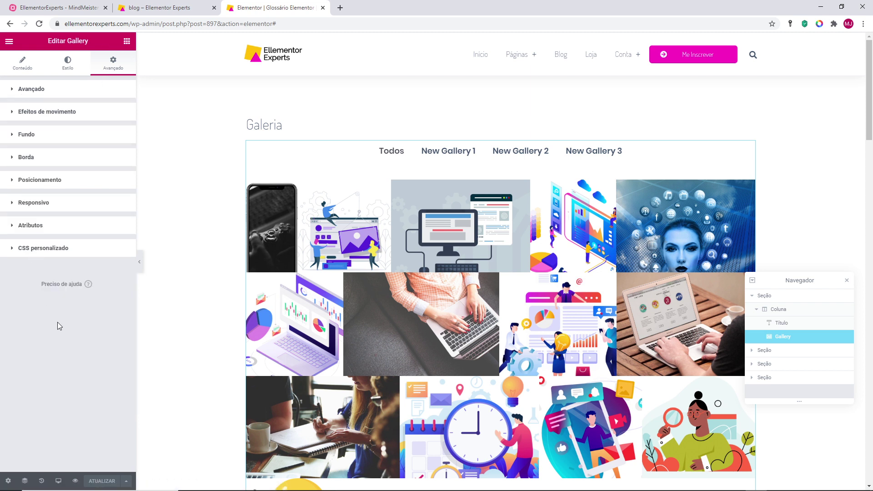
key("alt+Tab")
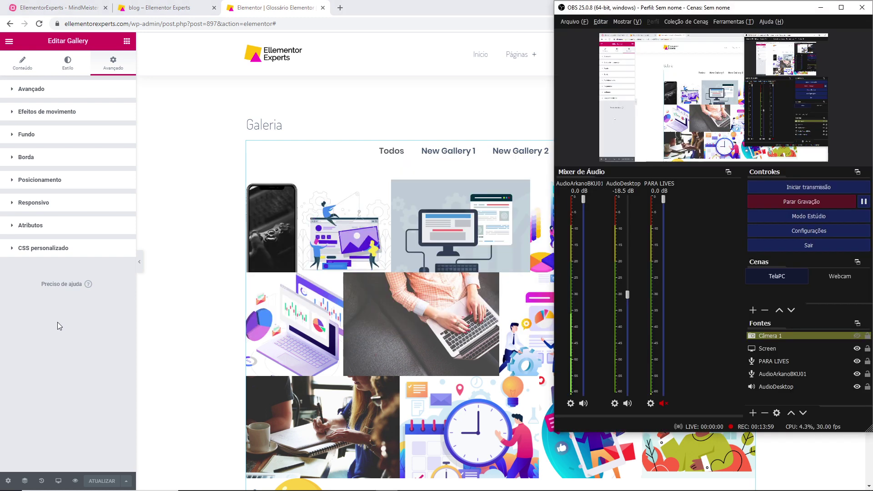